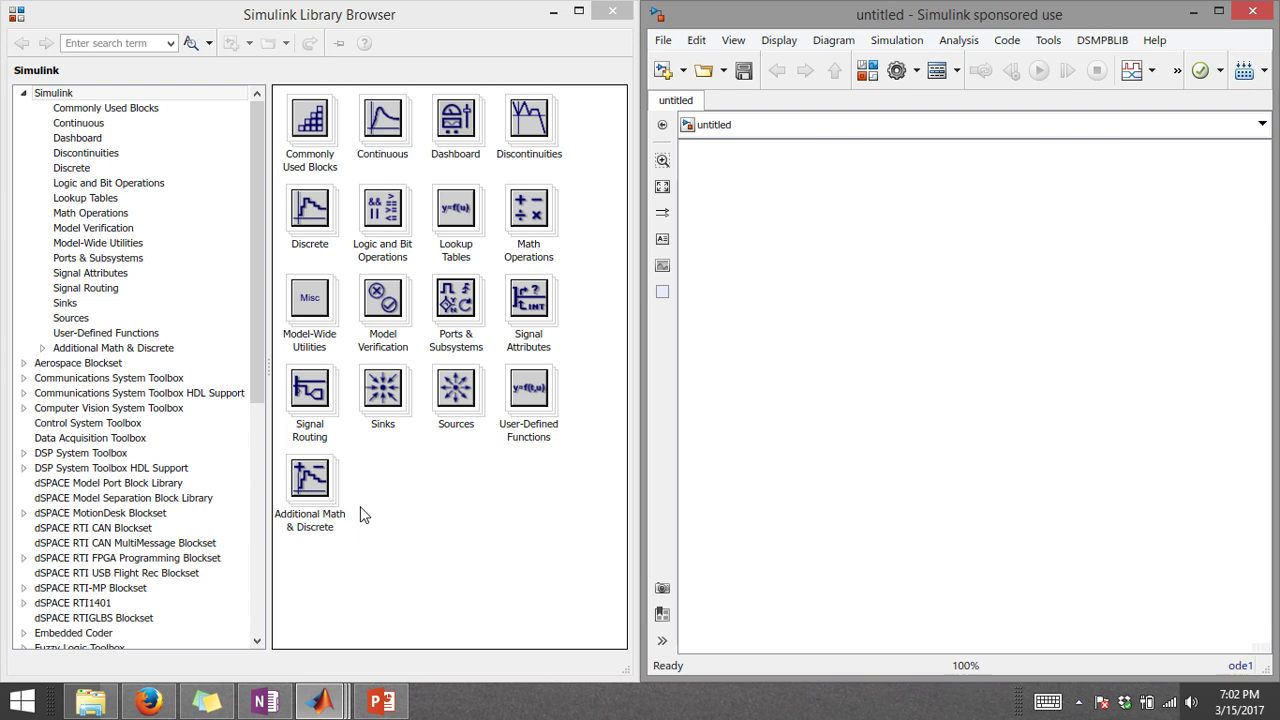
Add a Chart block from the Stateflow library to the empty untitled model
click(163, 258)
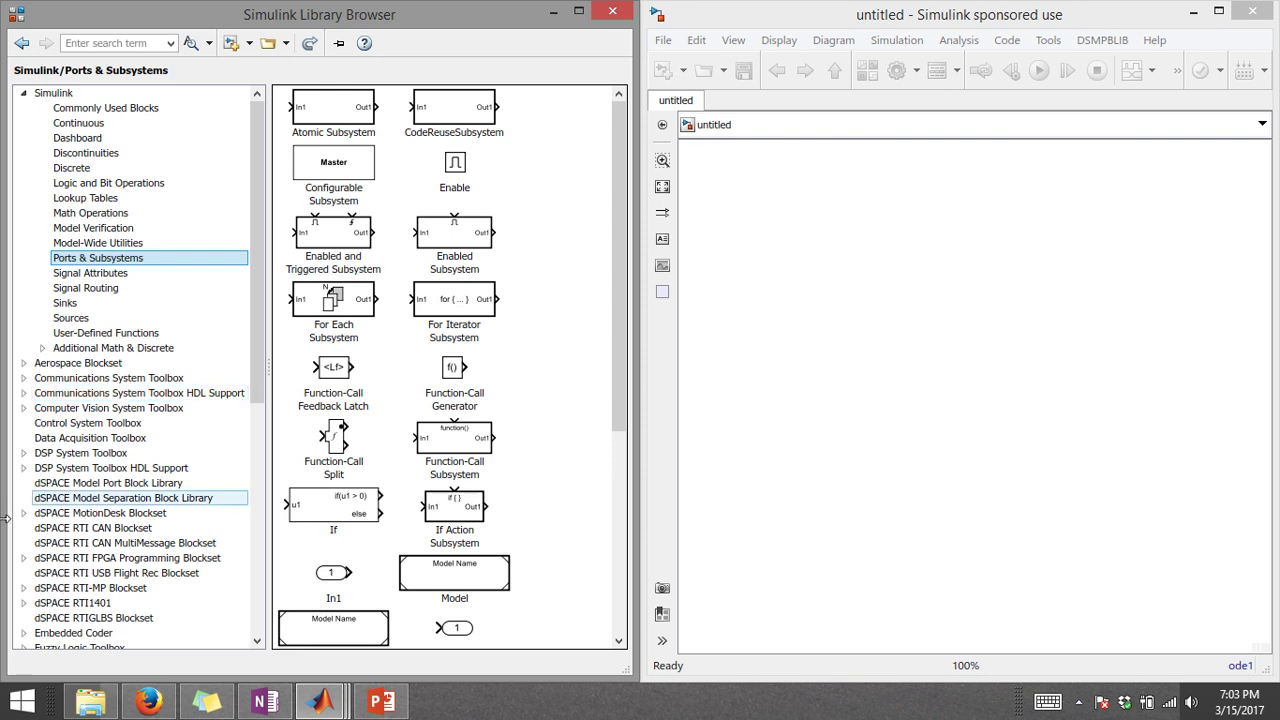
scroll(150, 397, down, 9)
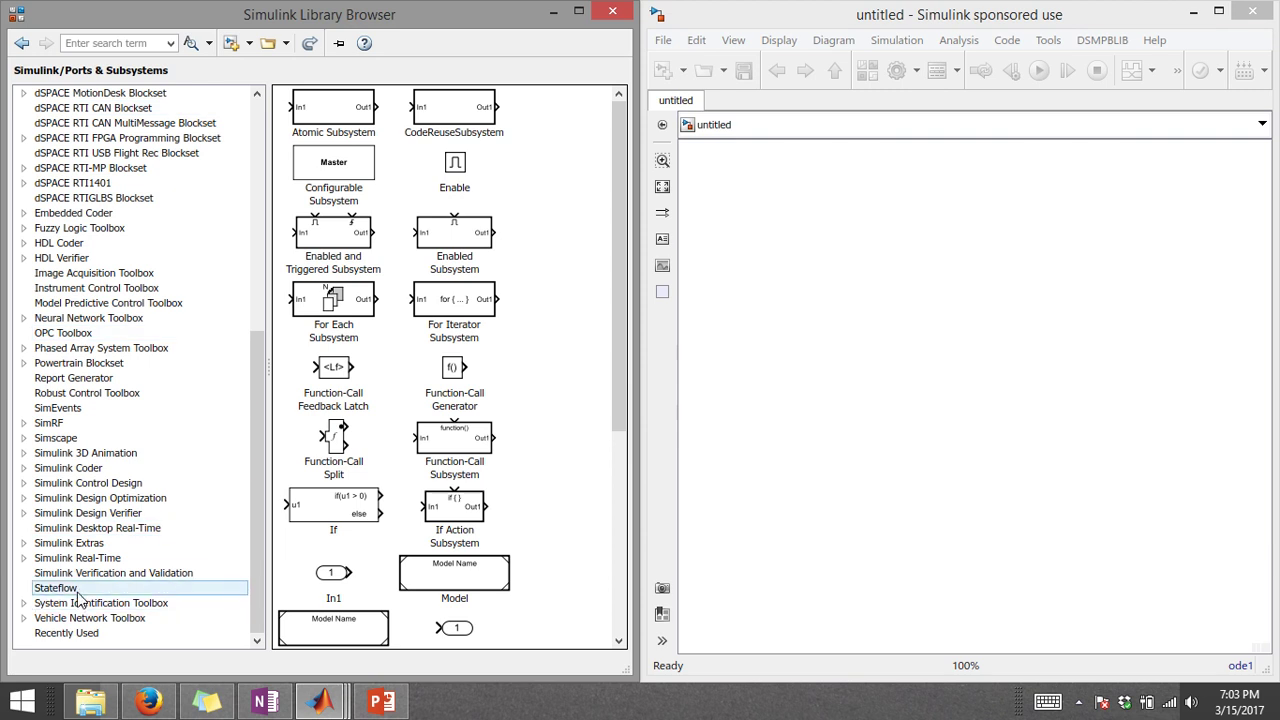
scroll(100, 285, up, 5)
scroll(115, 440, down, 5)
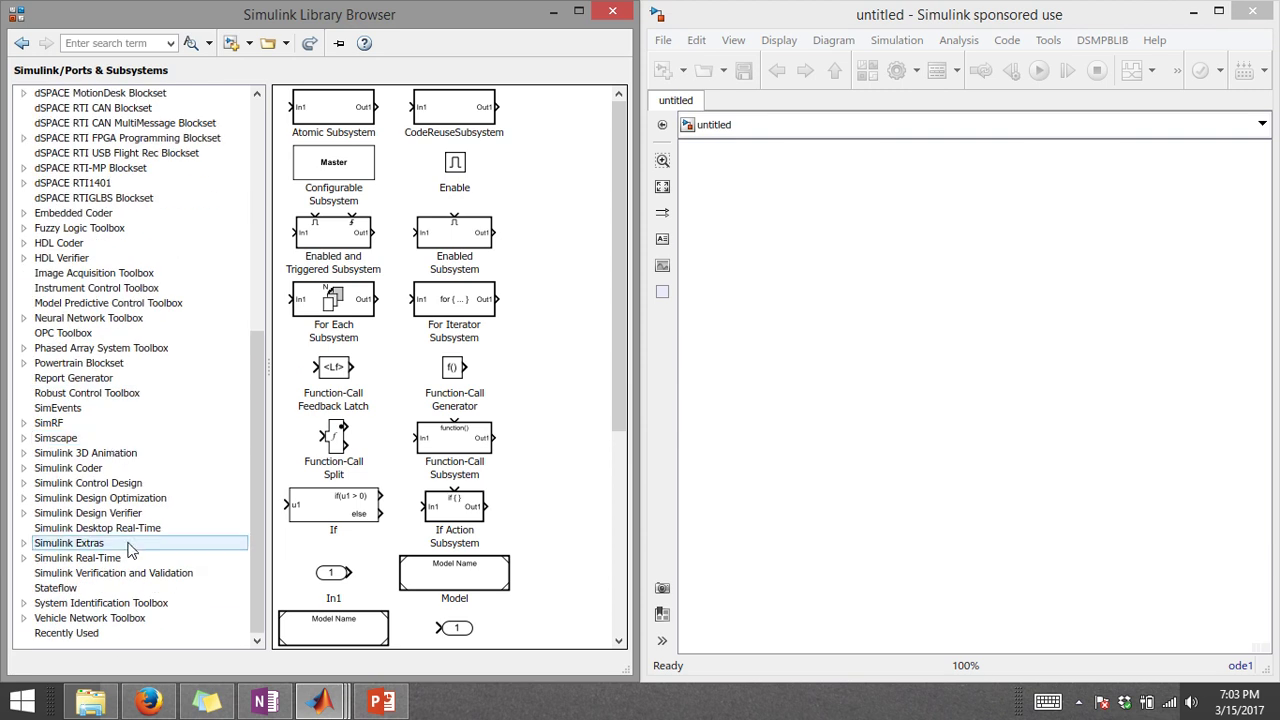
click(103, 586)
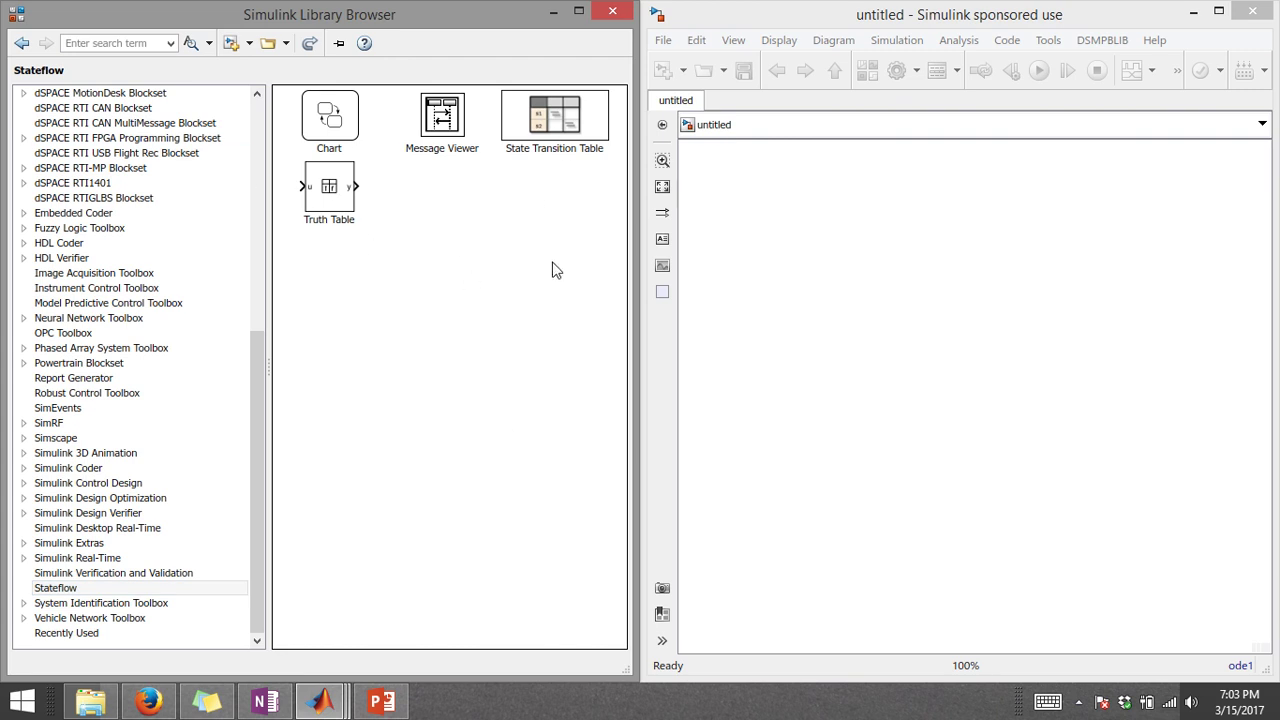
drag(343, 123, 964, 384)
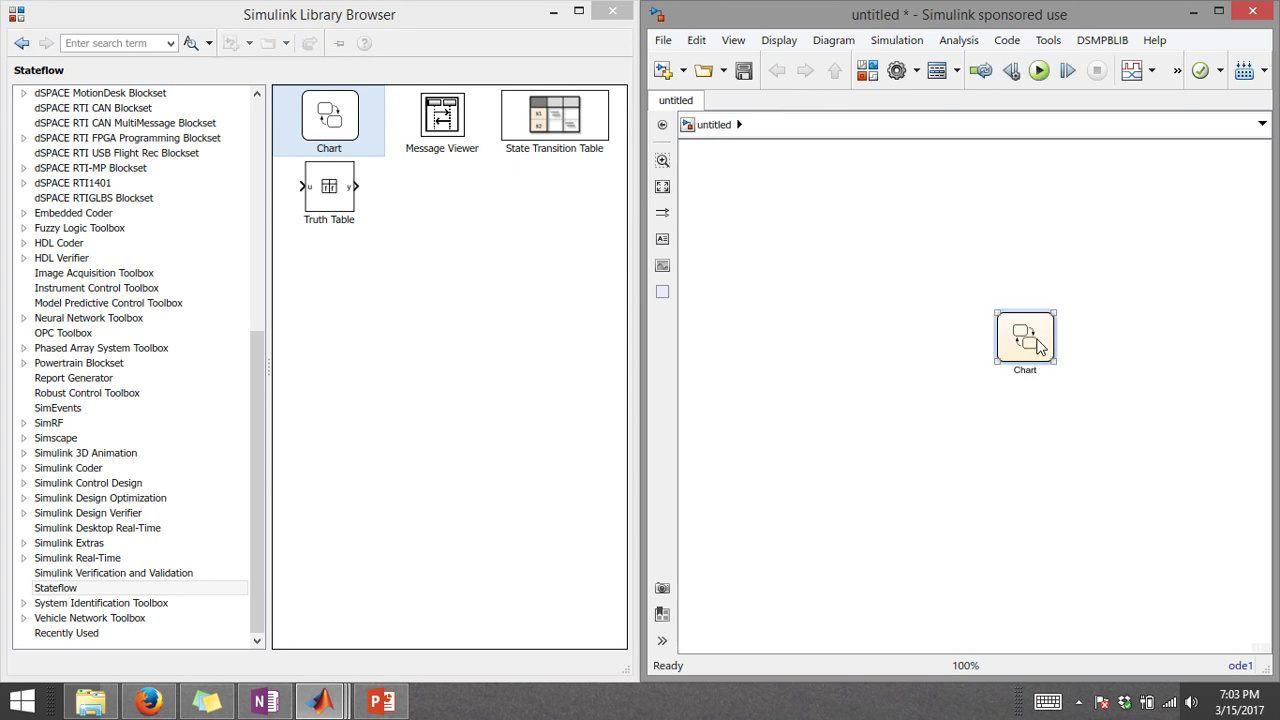
Open the new Chart block, narrow the library browser window, and maximize the chart's editor window
scroll(943, 360, up, 3)
drag(963, 317, 777, 289)
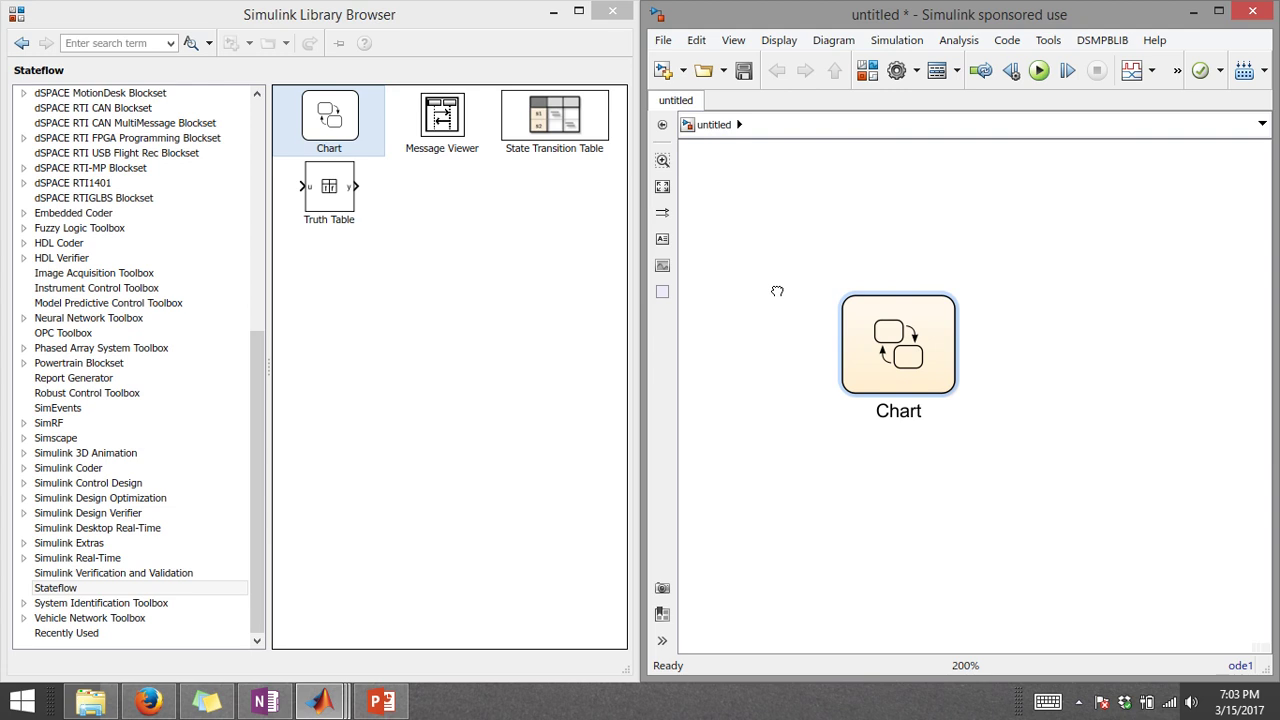
scroll(777, 295, up, 2)
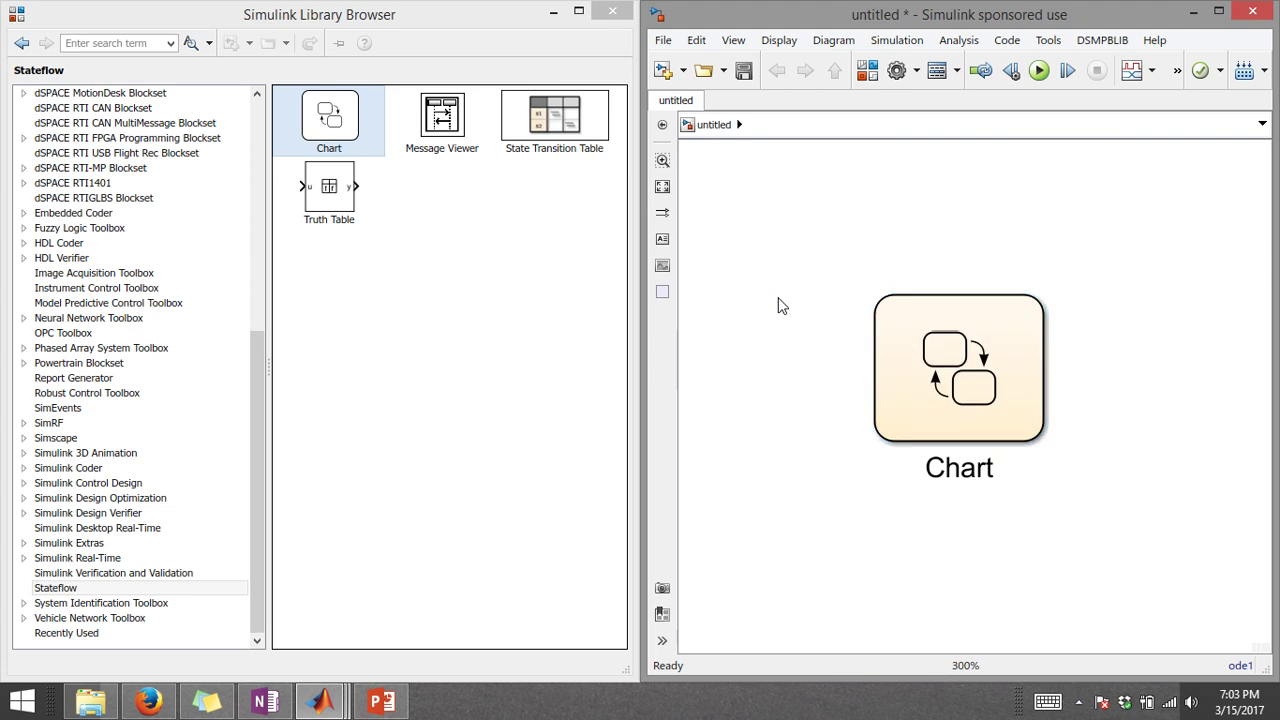
click(782, 306)
double_click(1002, 415)
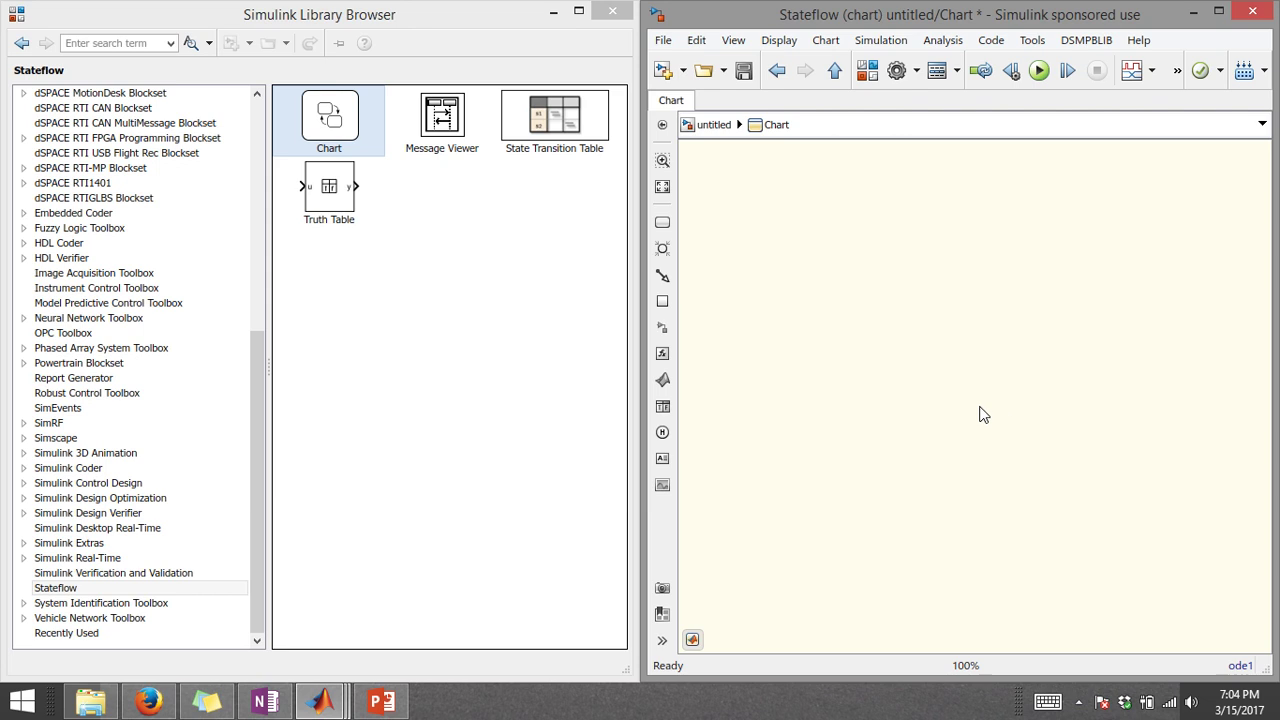
drag(638, 331, 457, 317)
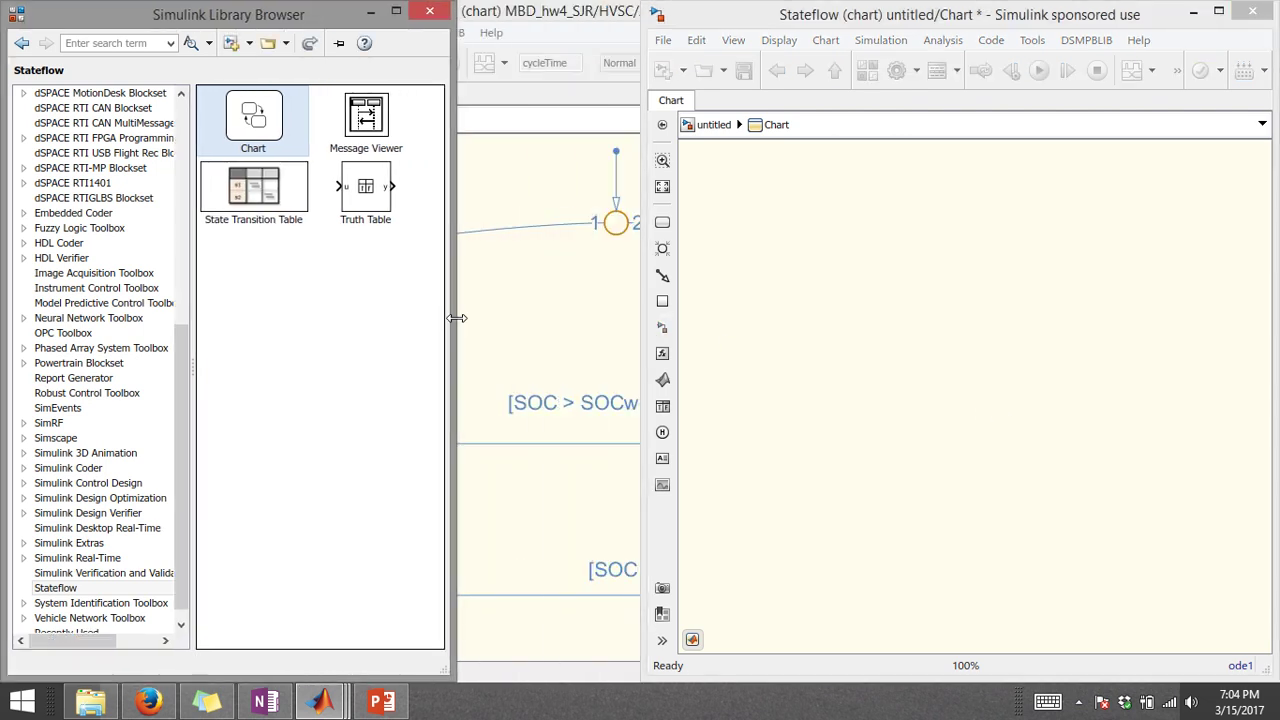
drag(913, 16, 835, 2)
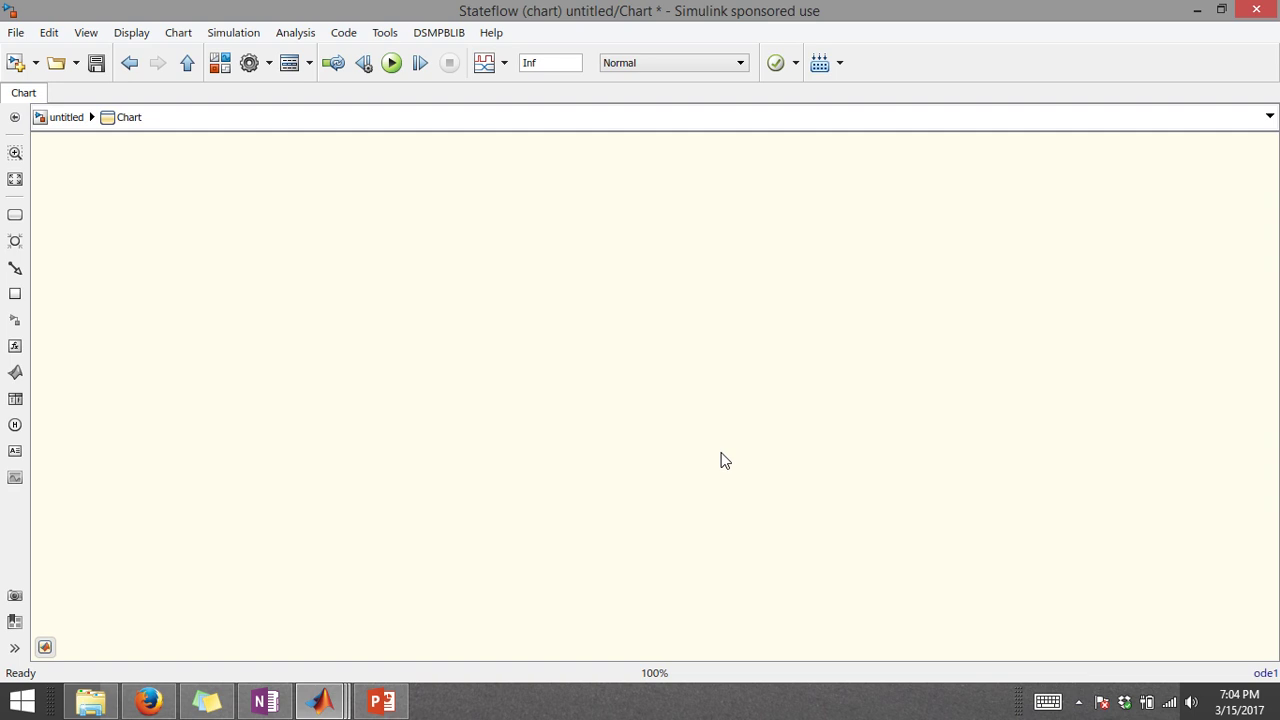
Compare the editing tools of the parent model and the chart by moving between the two levels, ending inside the chart
click(188, 62)
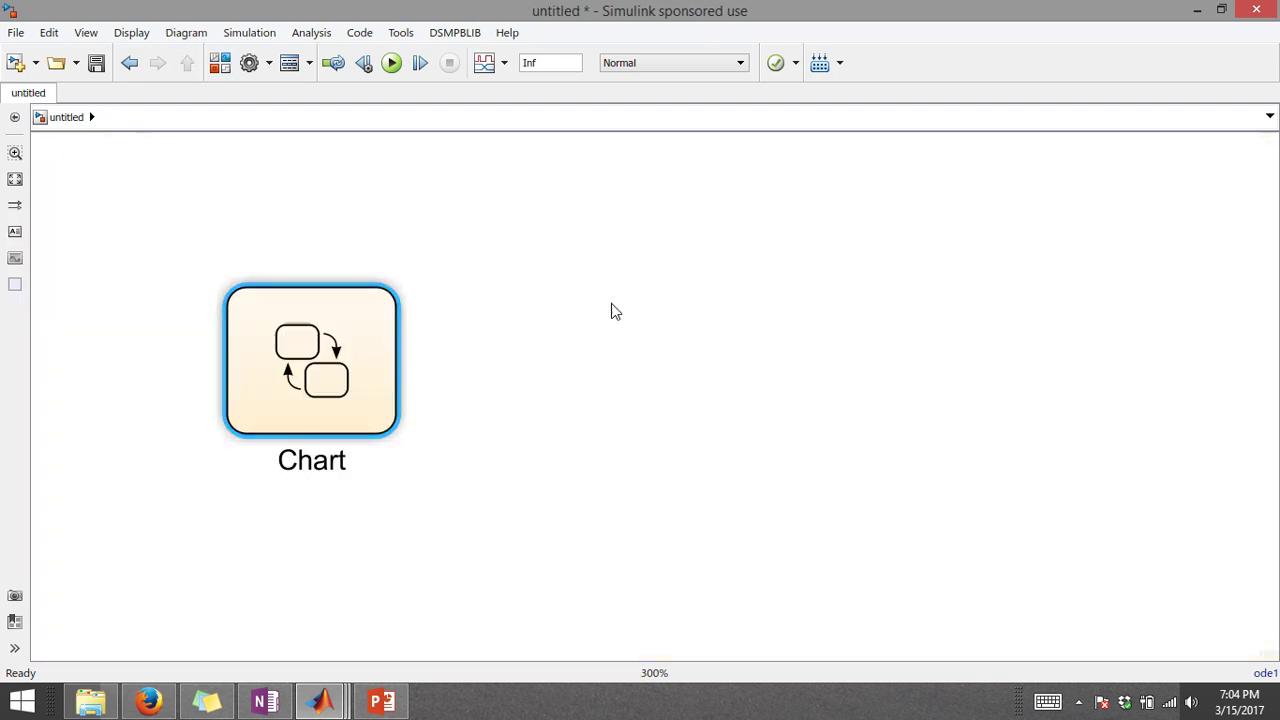
double_click(322, 353)
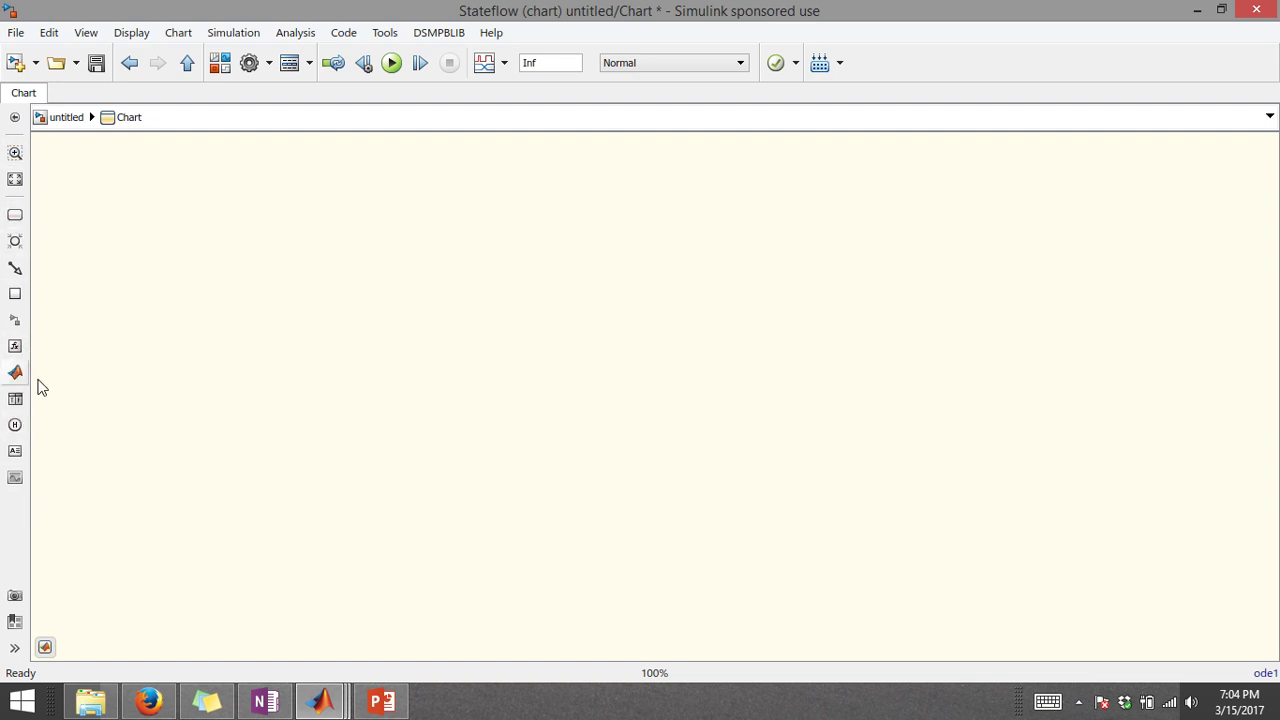
click(187, 63)
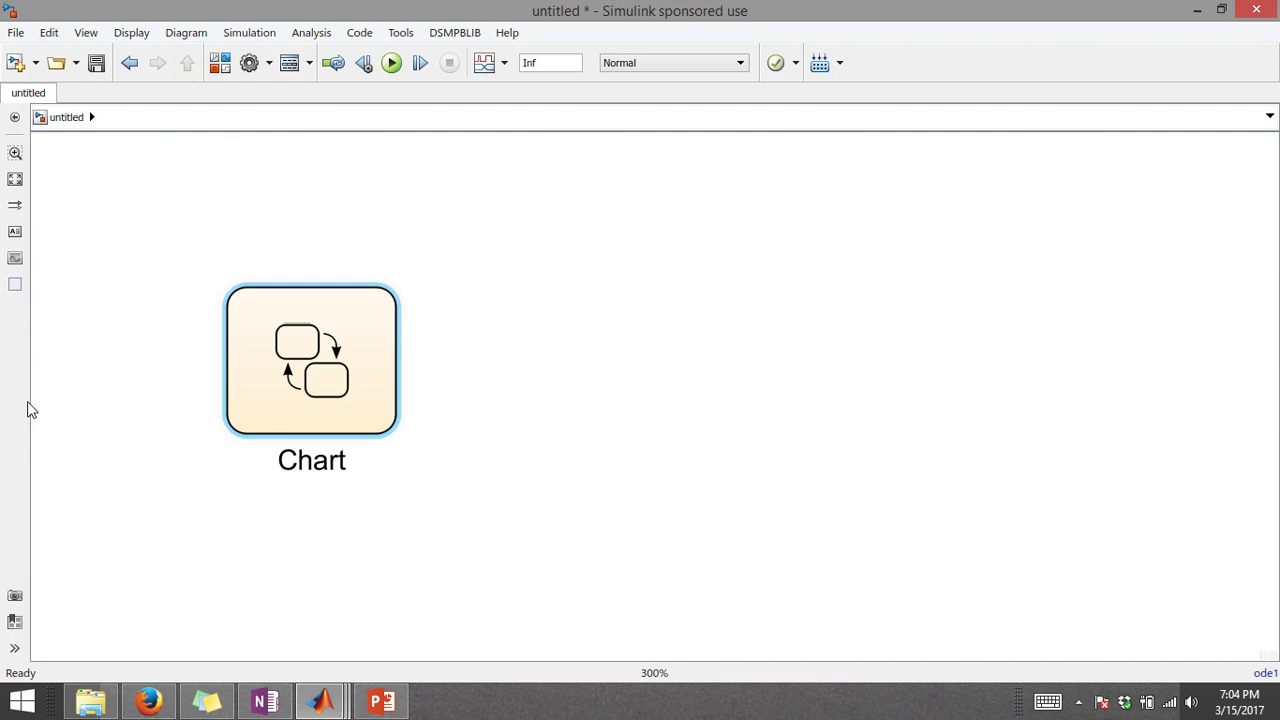
click(305, 410)
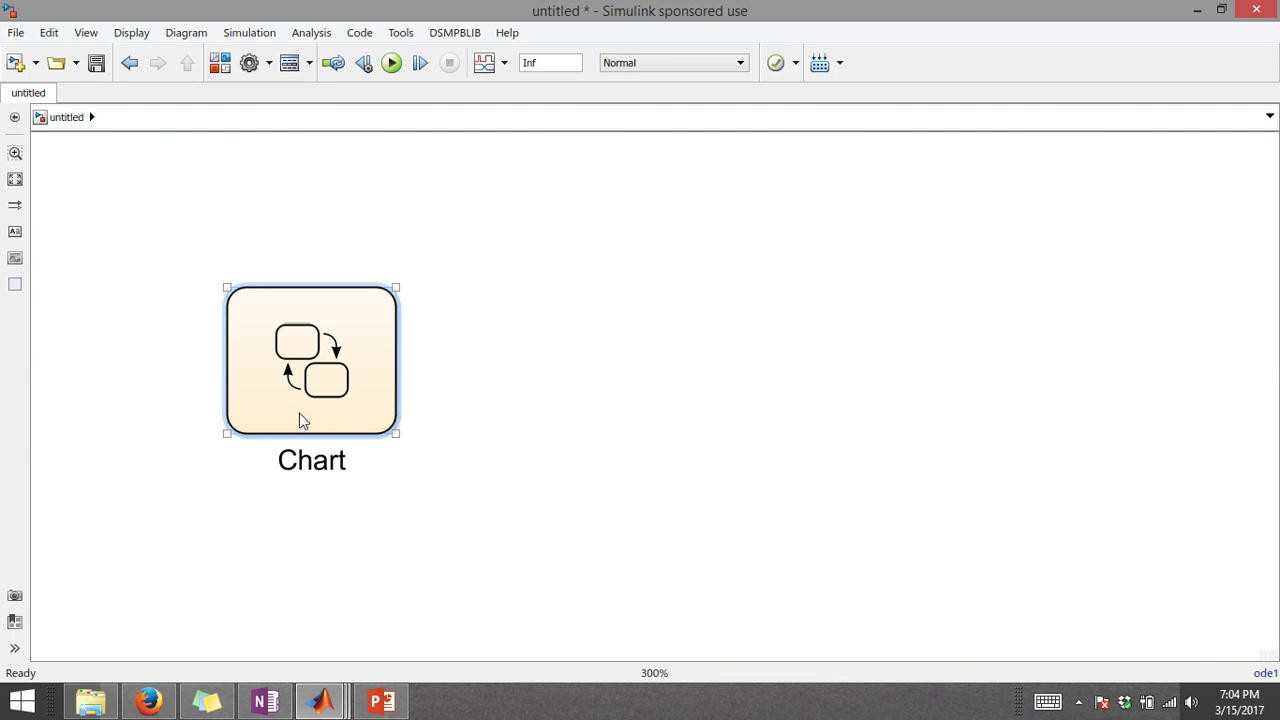
double_click(303, 420)
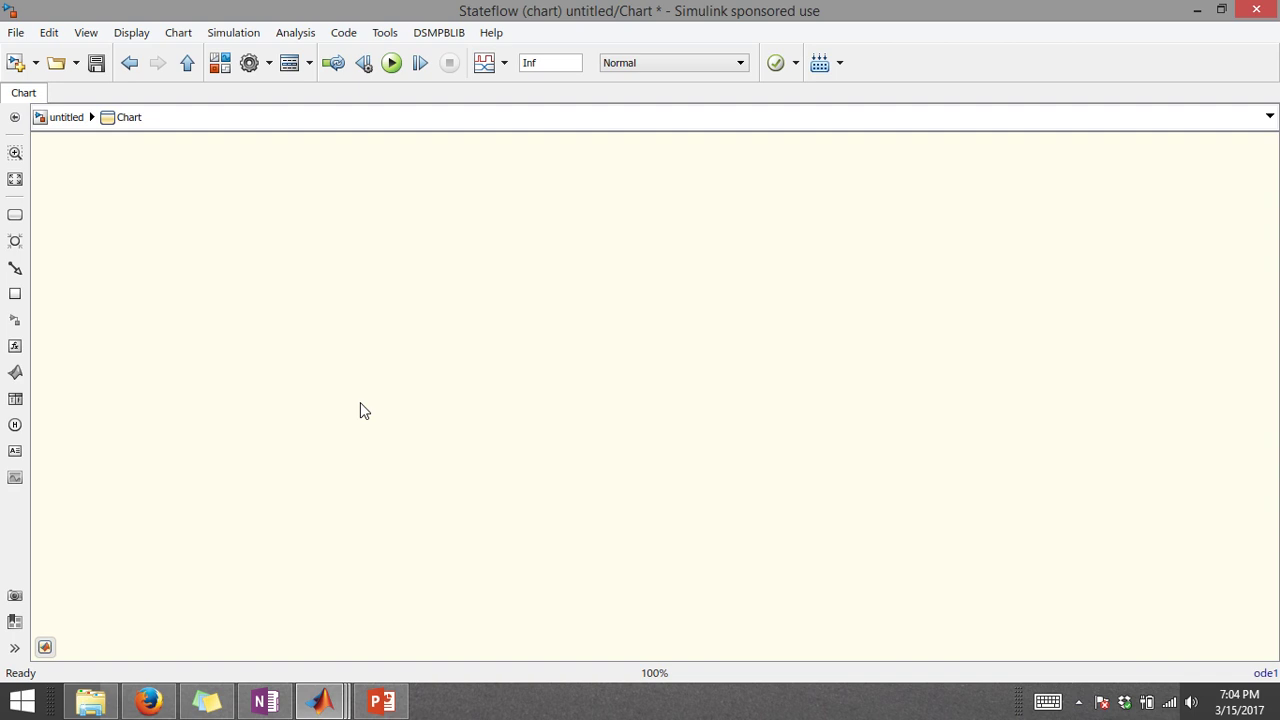
Place a state with its default transition in the chart and enlarge it into a wide rectangle
click(14, 230)
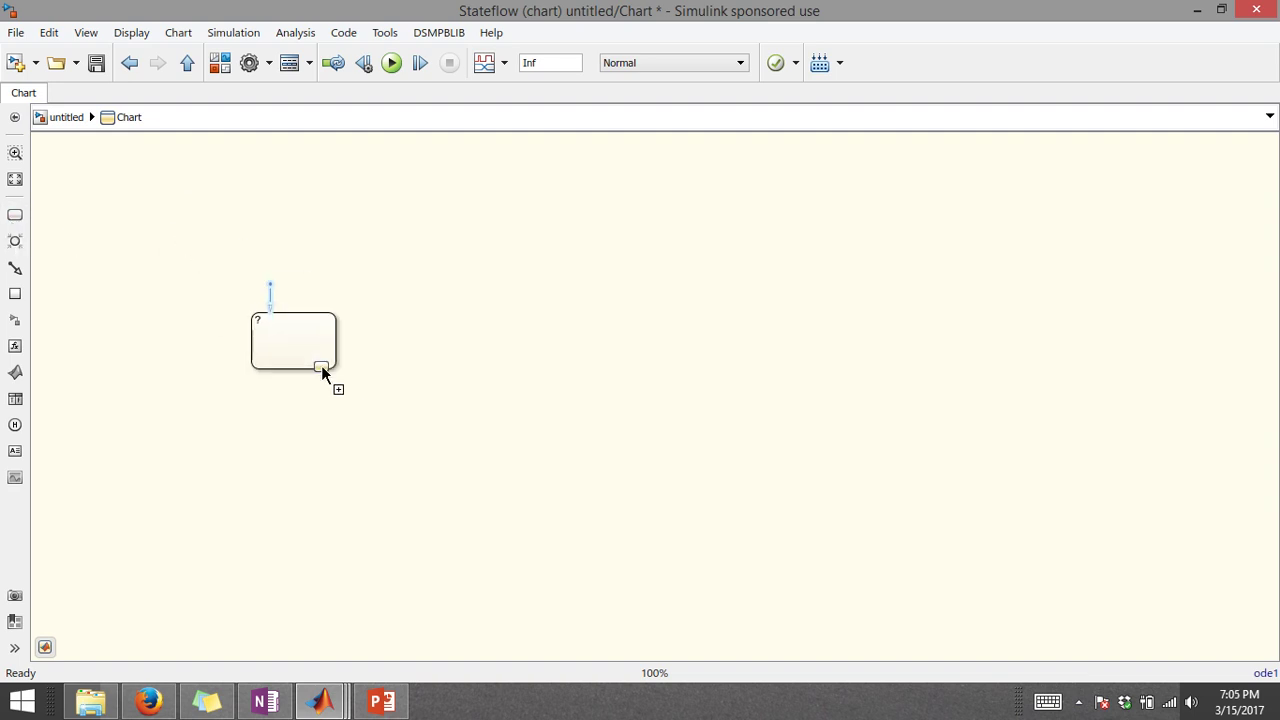
click(349, 392)
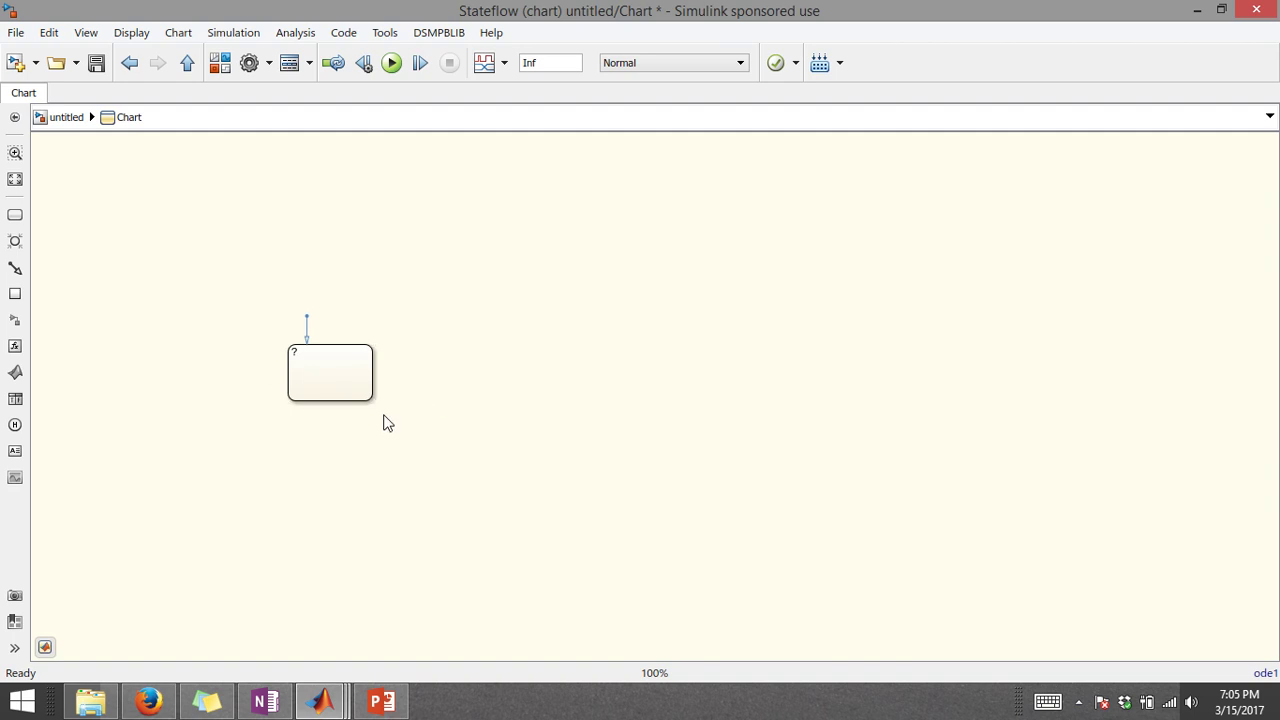
drag(372, 401, 514, 442)
scroll(374, 434, up, 3)
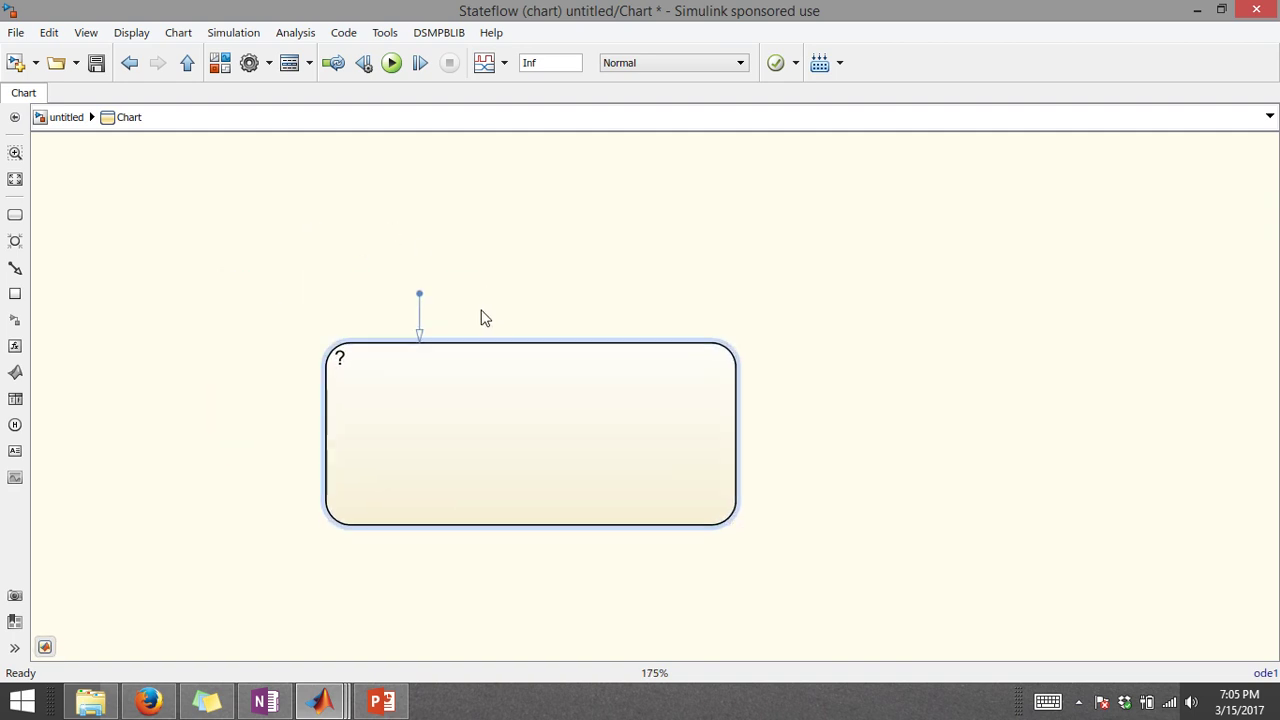
Delete the default transition entering the state
click(421, 317)
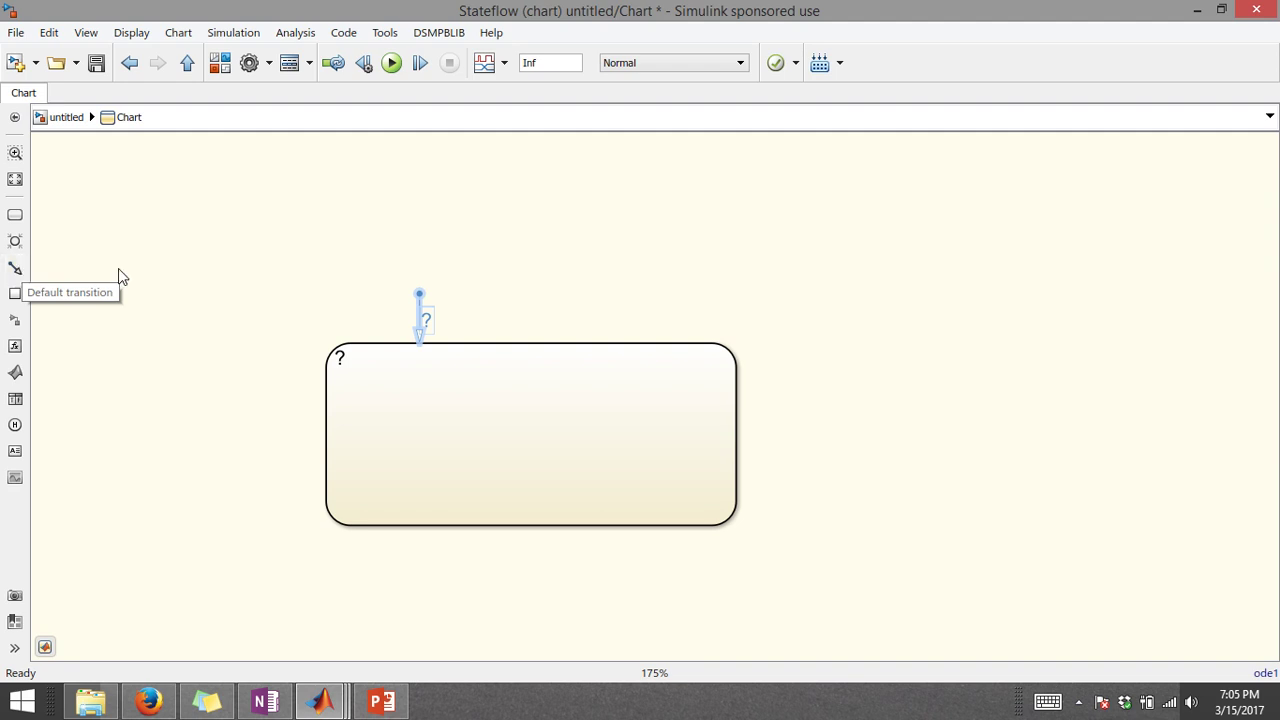
drag(365, 272, 513, 337)
key(Delete)
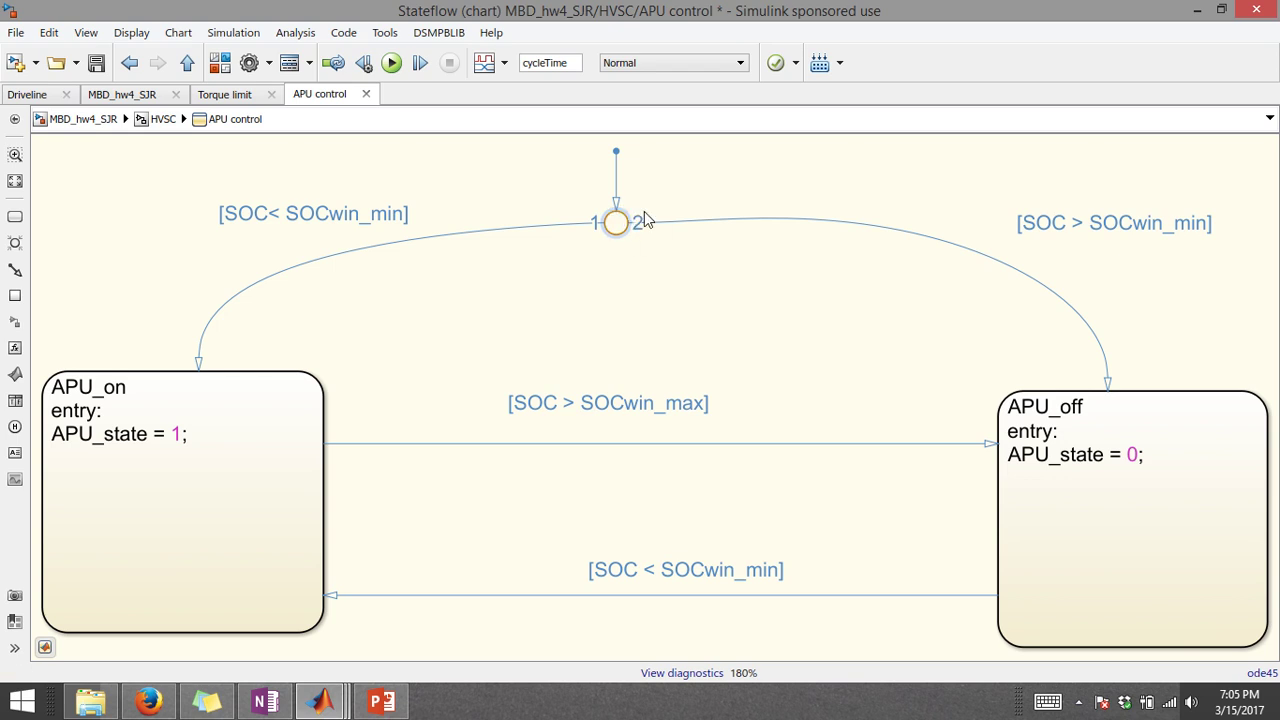
Return from the APU control chart to the untitled chart and attach a new default transition to the state's upper edge
click(1200, 9)
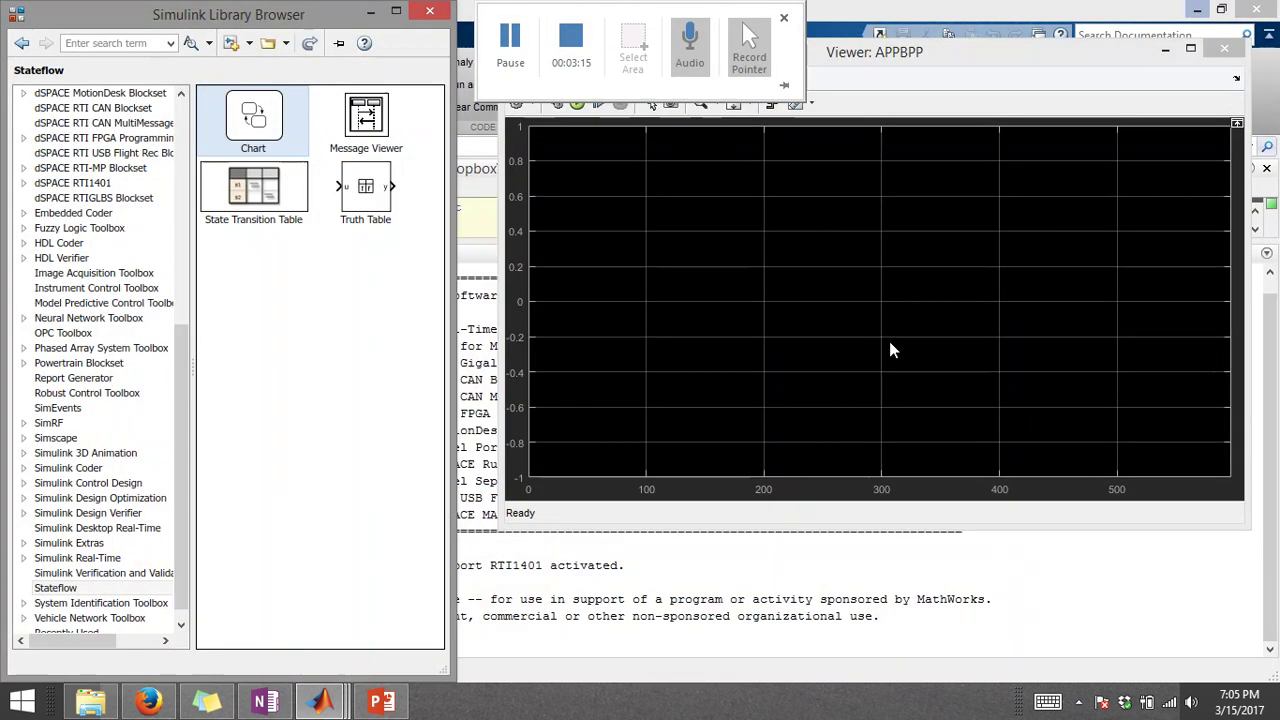
mouse_move(320, 702)
click(940, 600)
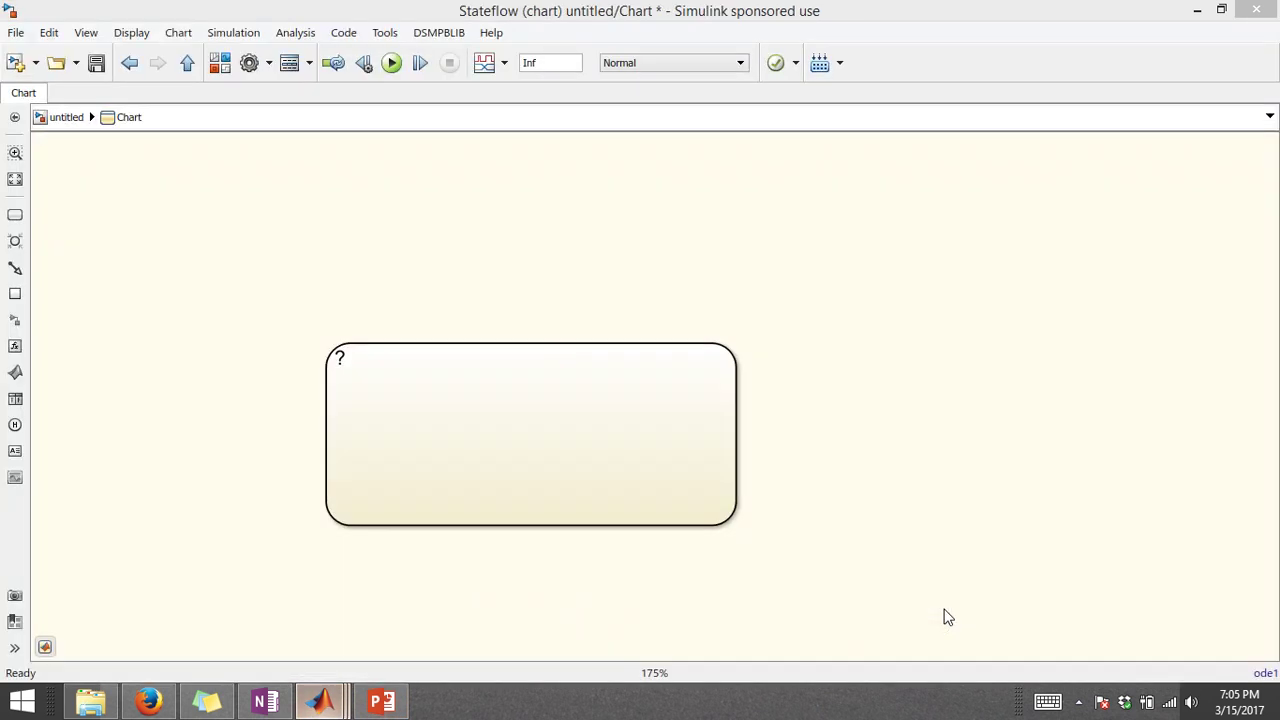
click(15, 268)
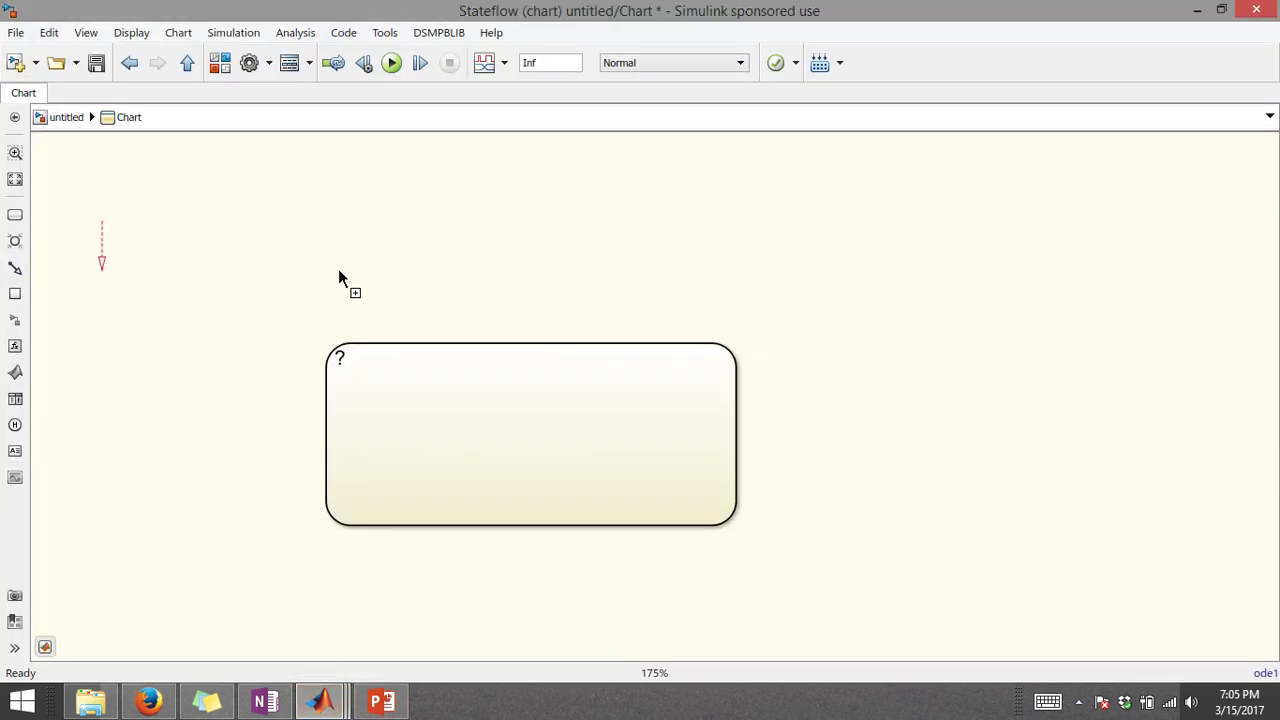
click(401, 343)
Name the state State1
click(397, 409)
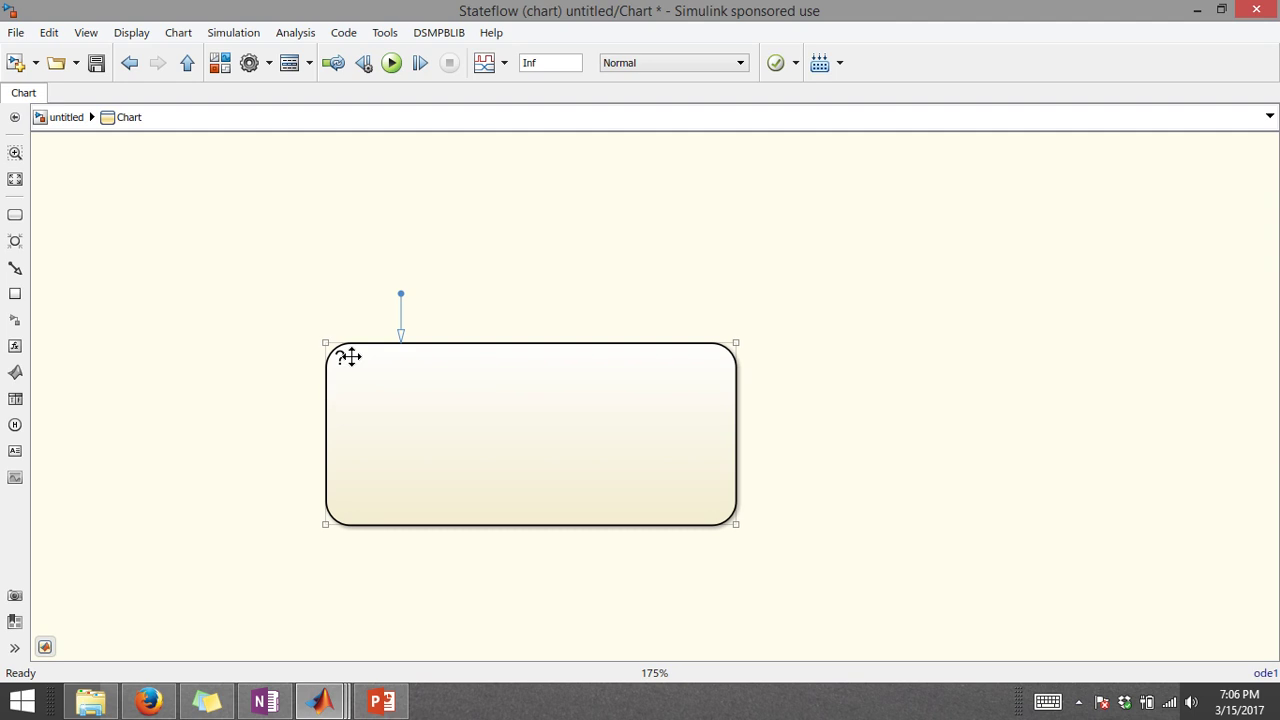
click(340, 357)
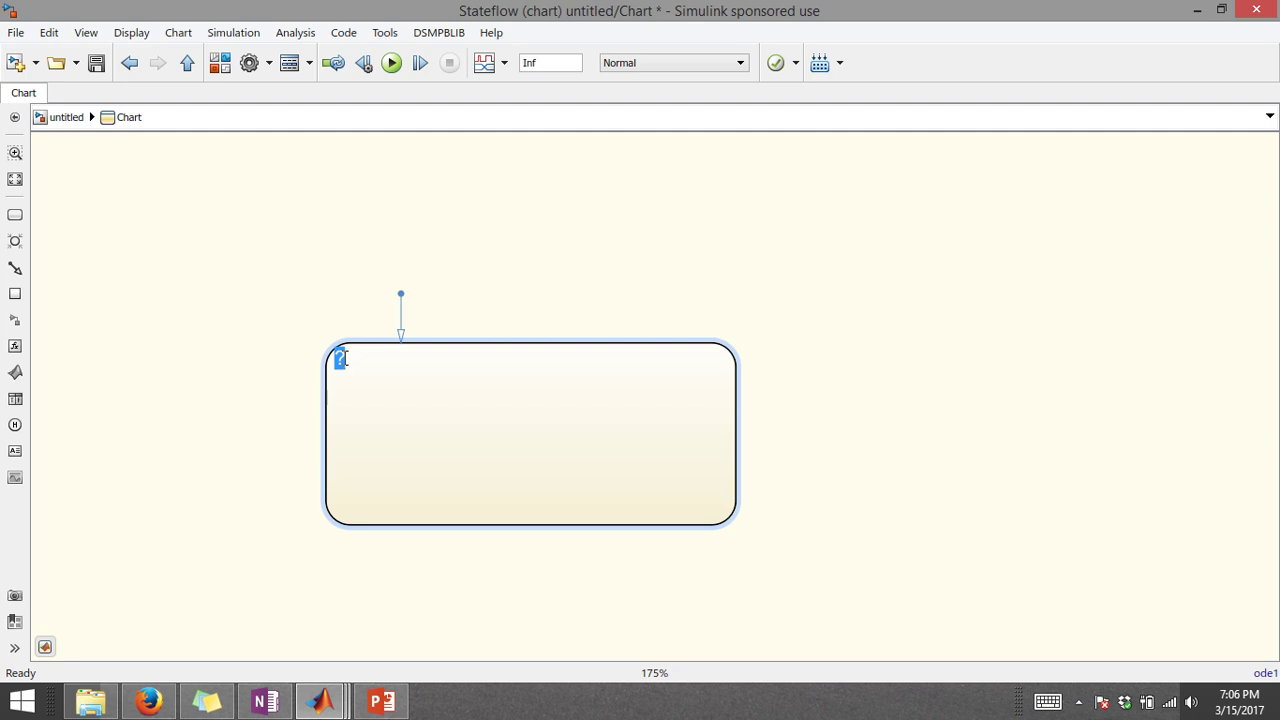
text(State1)
click(342, 358)
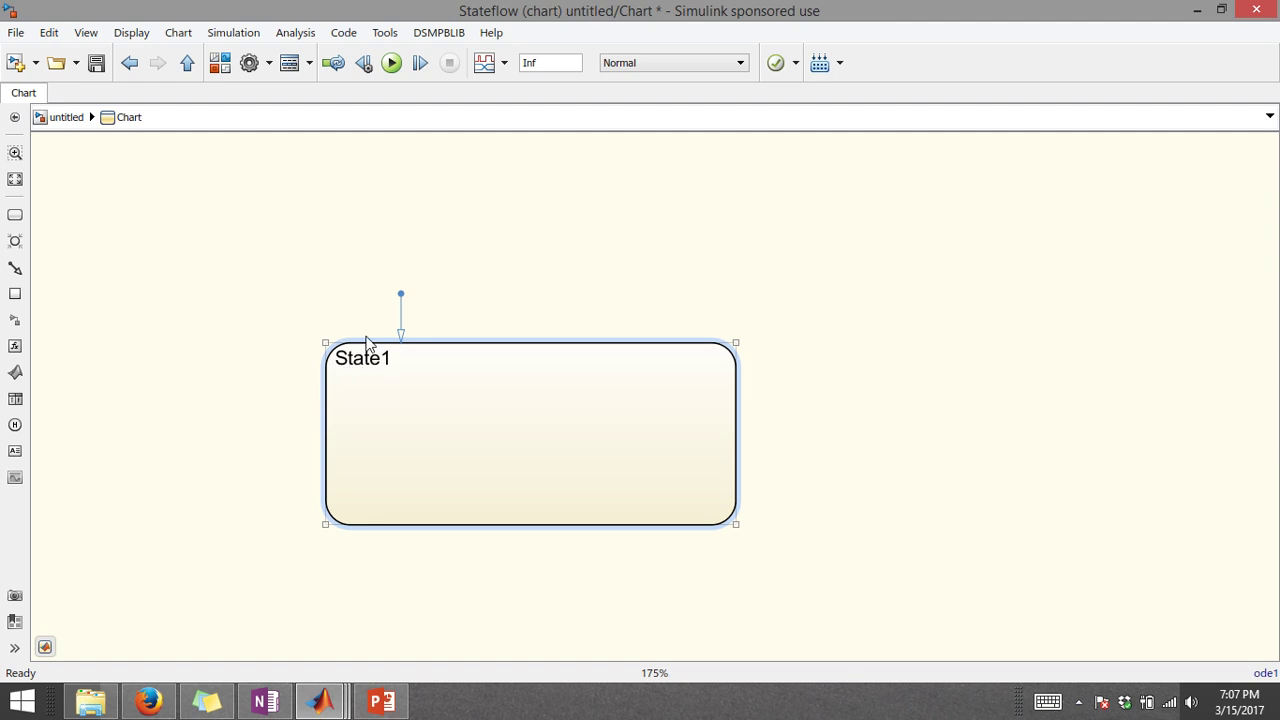
click(380, 360)
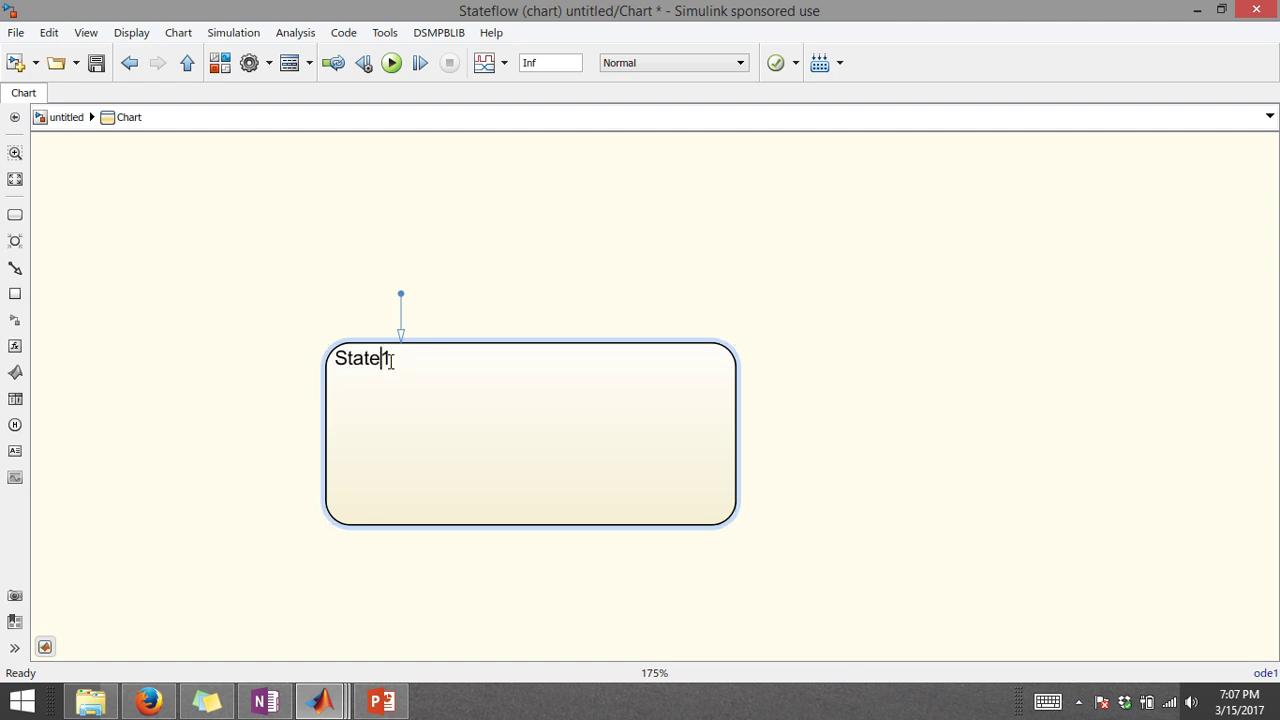
key(Escape)
click(387, 360)
key(Escape)
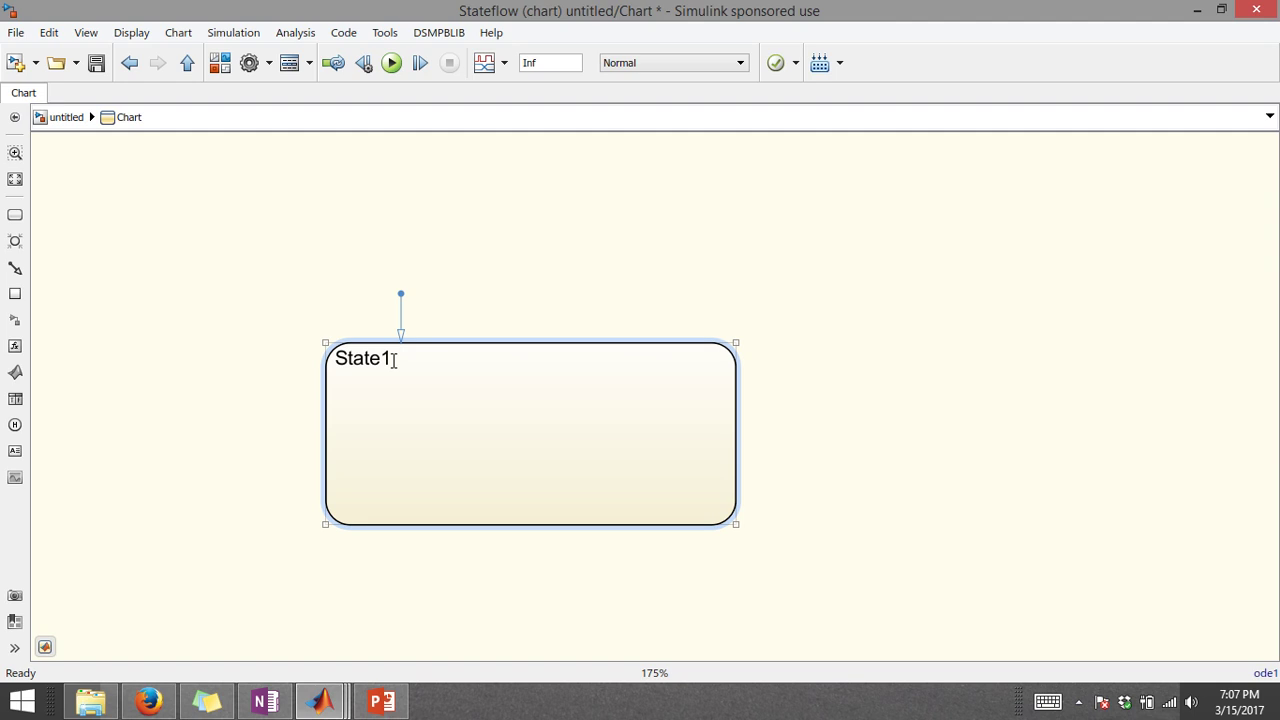
Add an entry action to State1 with the lines "entry:" and "out1 = in1;"
click(394, 360)
key(Return)
text(entry)
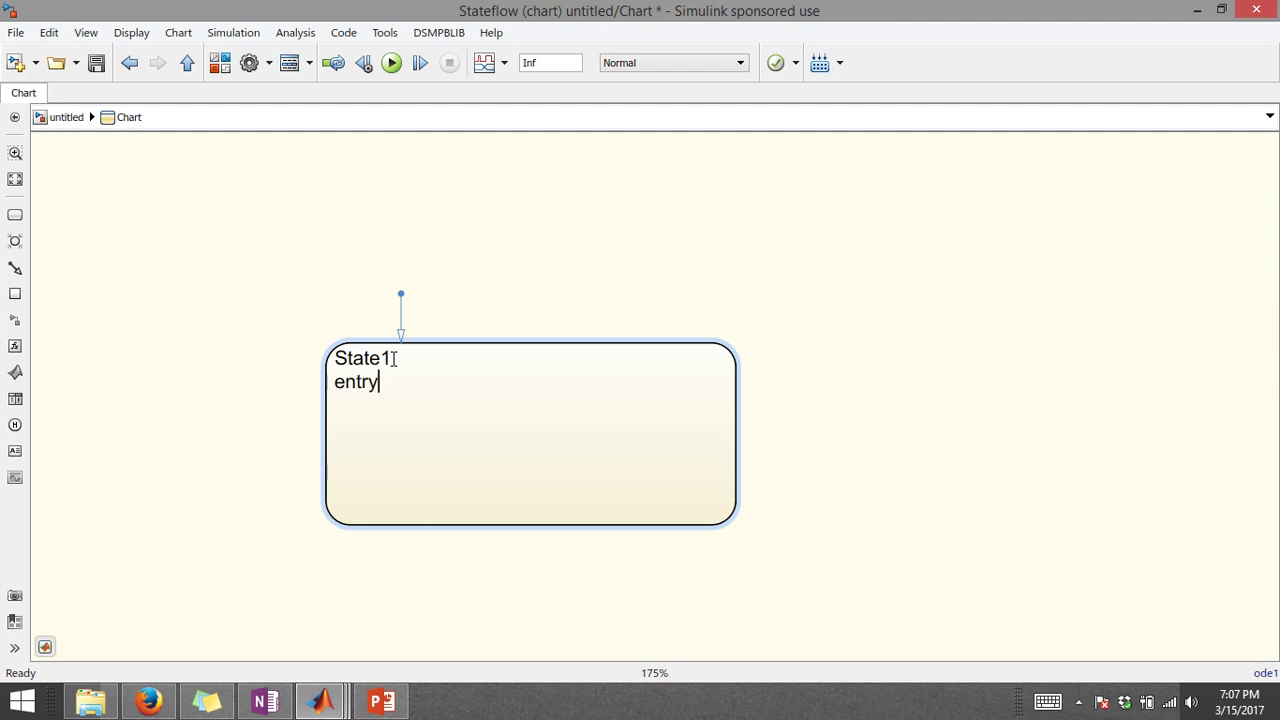
text(:)
key(Return)
text(out1 = in1;)
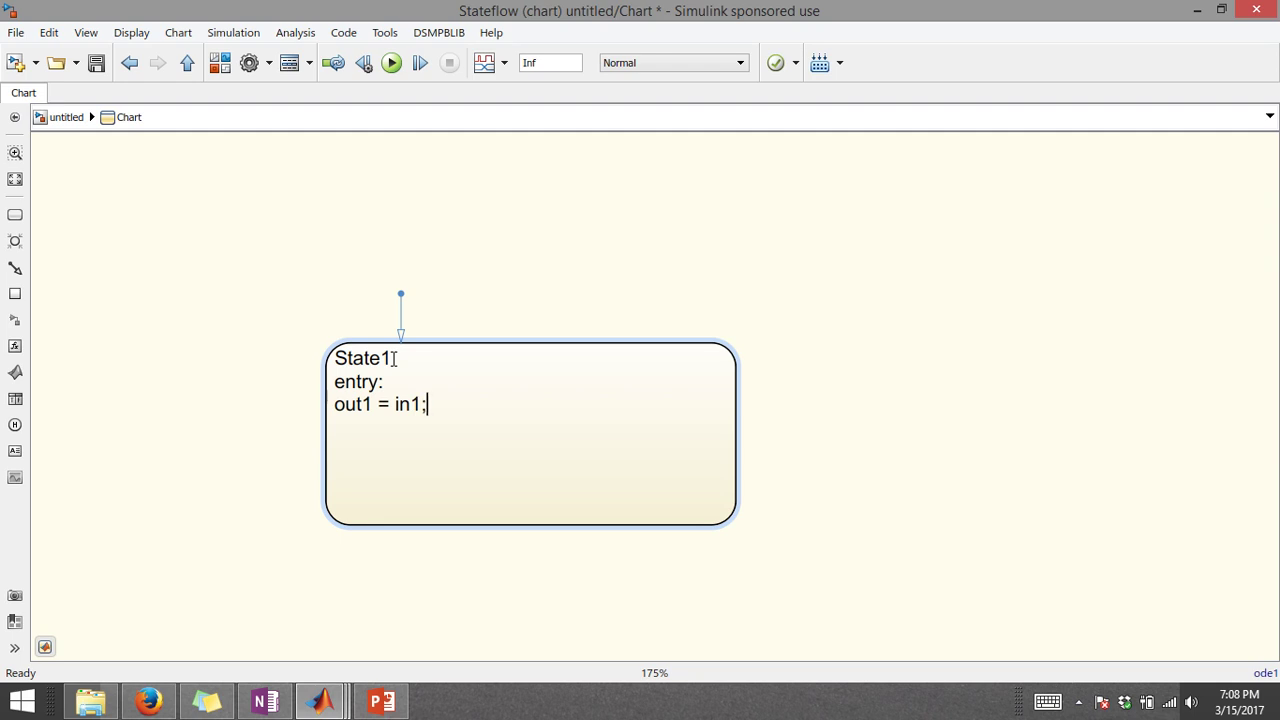
mouse_move(474, 20)
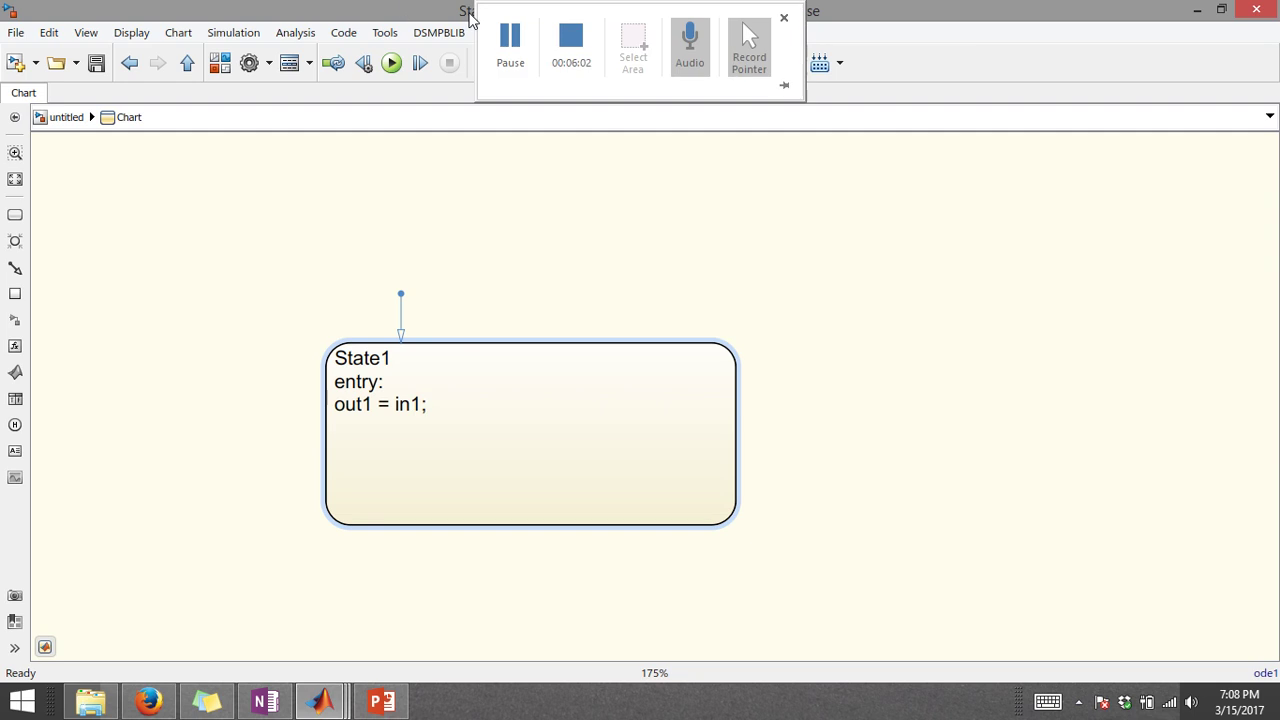
click(516, 55)
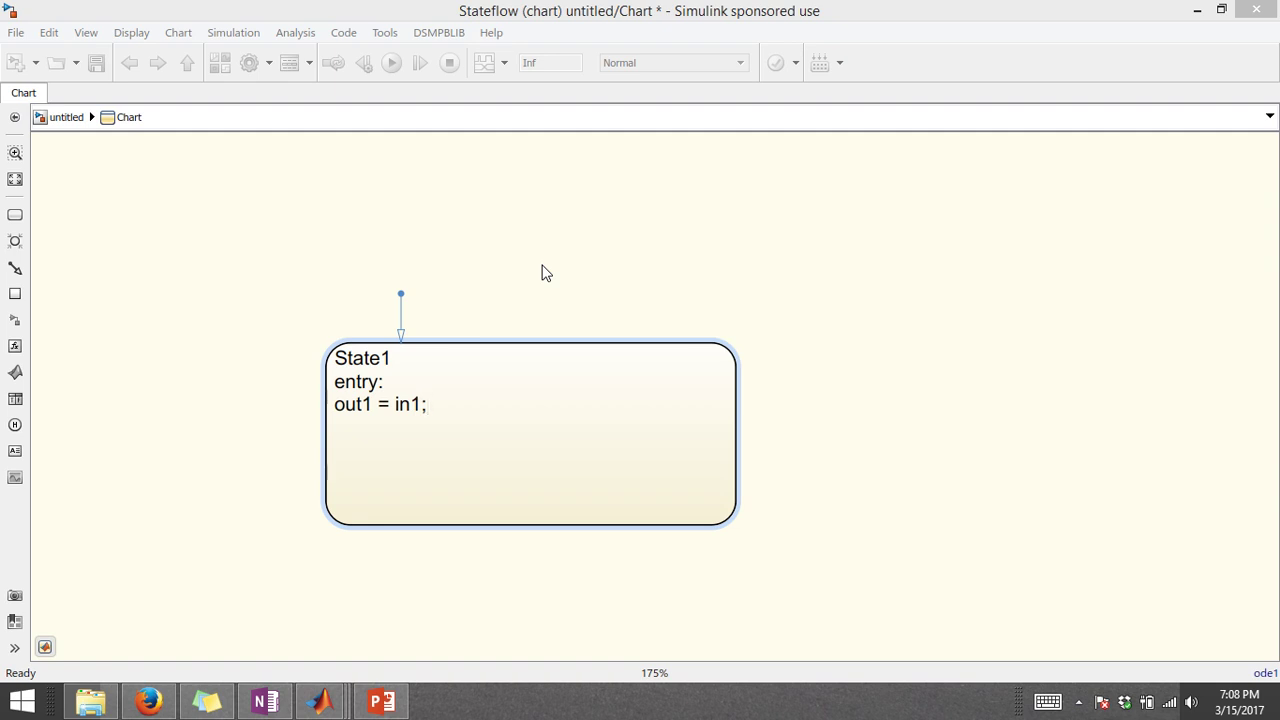
Add the line "out2 = in2;" below the out1 assignment in State1's entry action
click(422, 405)
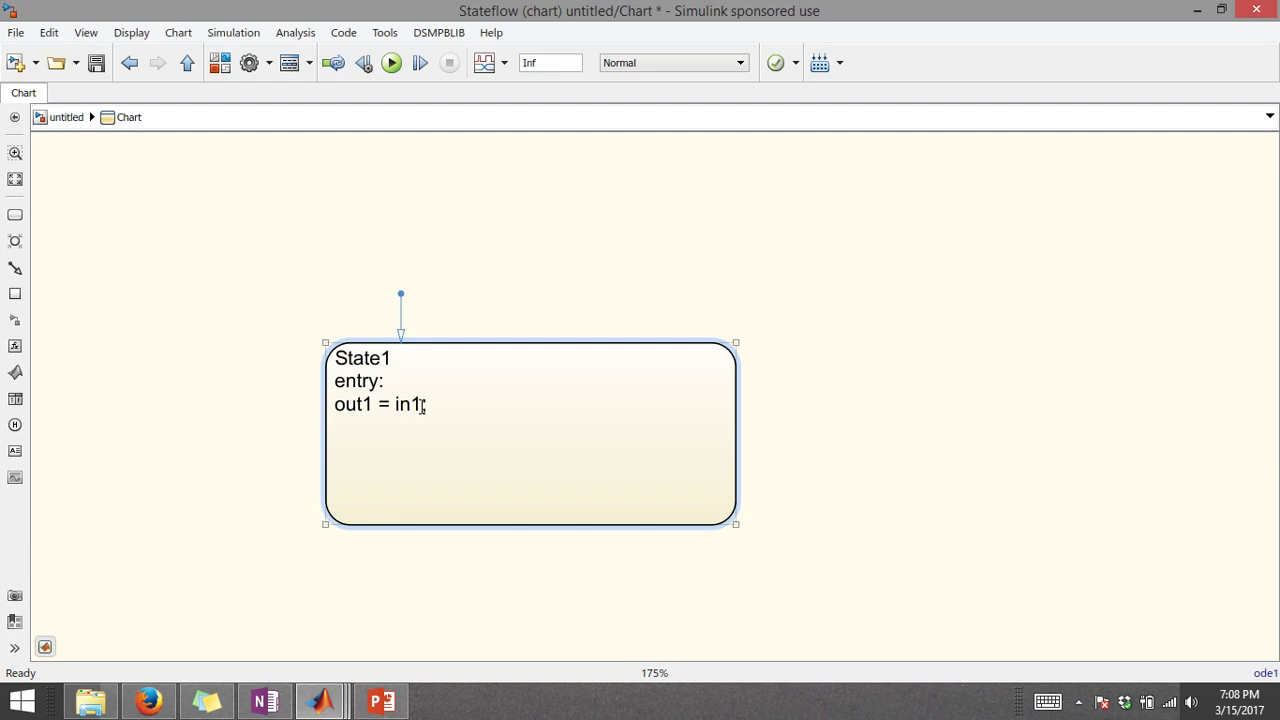
click(424, 405)
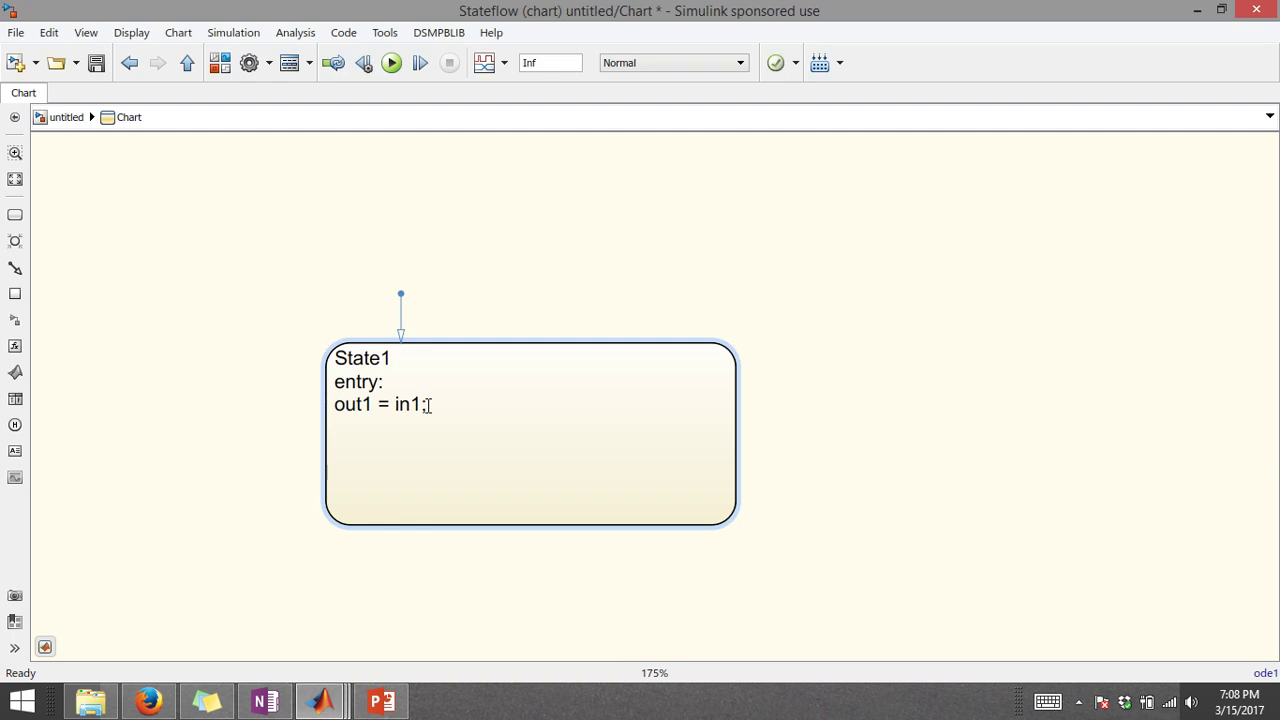
key(Return)
text(out2 = in2;)
click(464, 452)
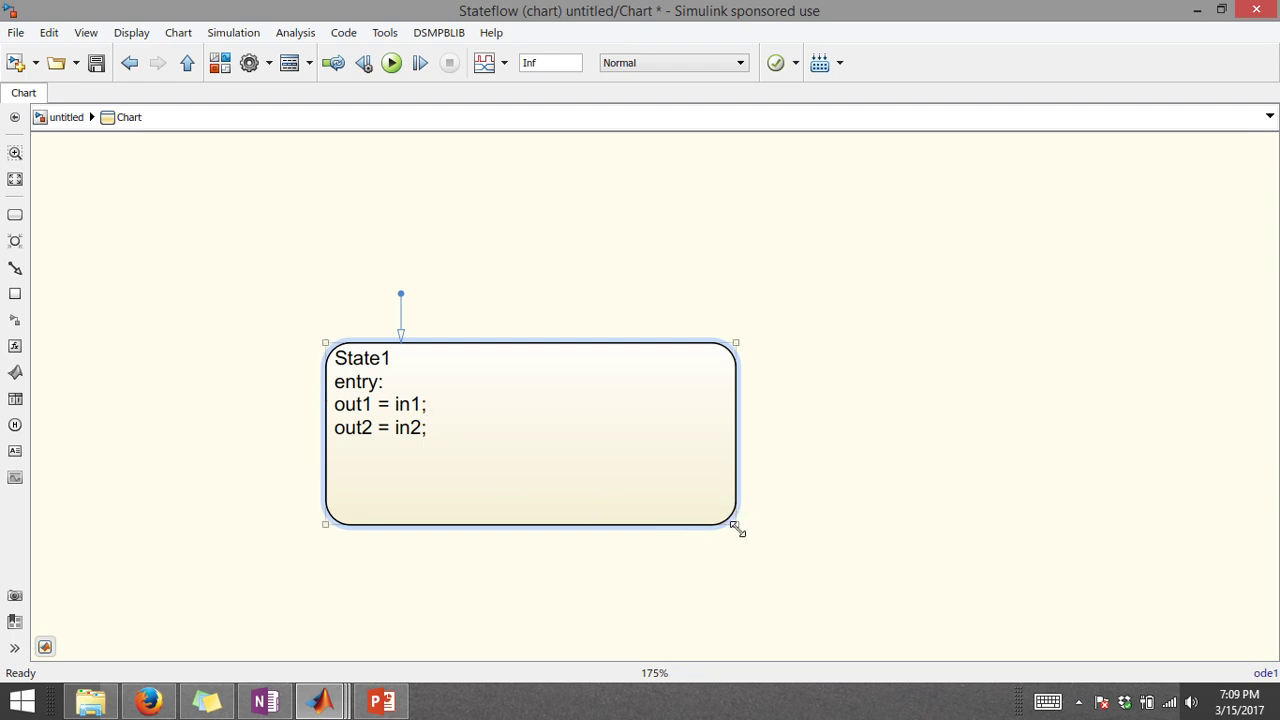
Enlarge State1 downward to make room for more action lines
drag(737, 526, 746, 617)
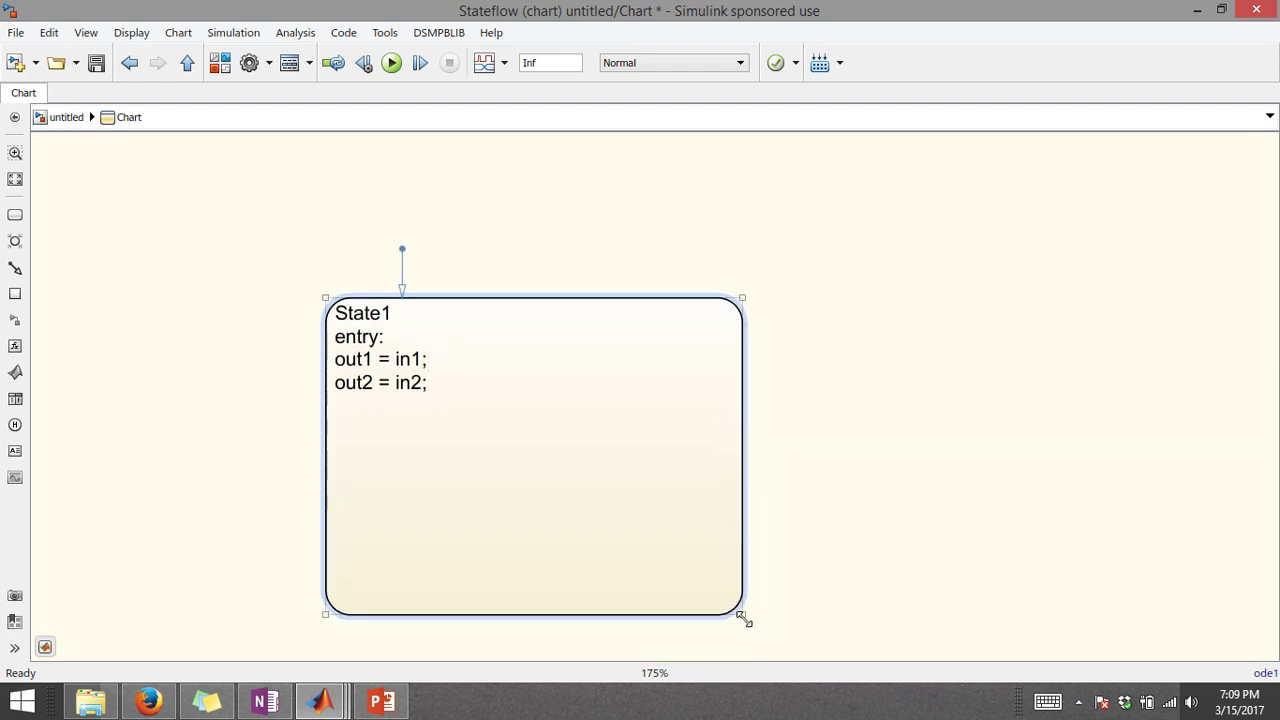
Try adding a "during:" line below the out2 assignment in State1 and remove it again
click(430, 388)
key(Return)
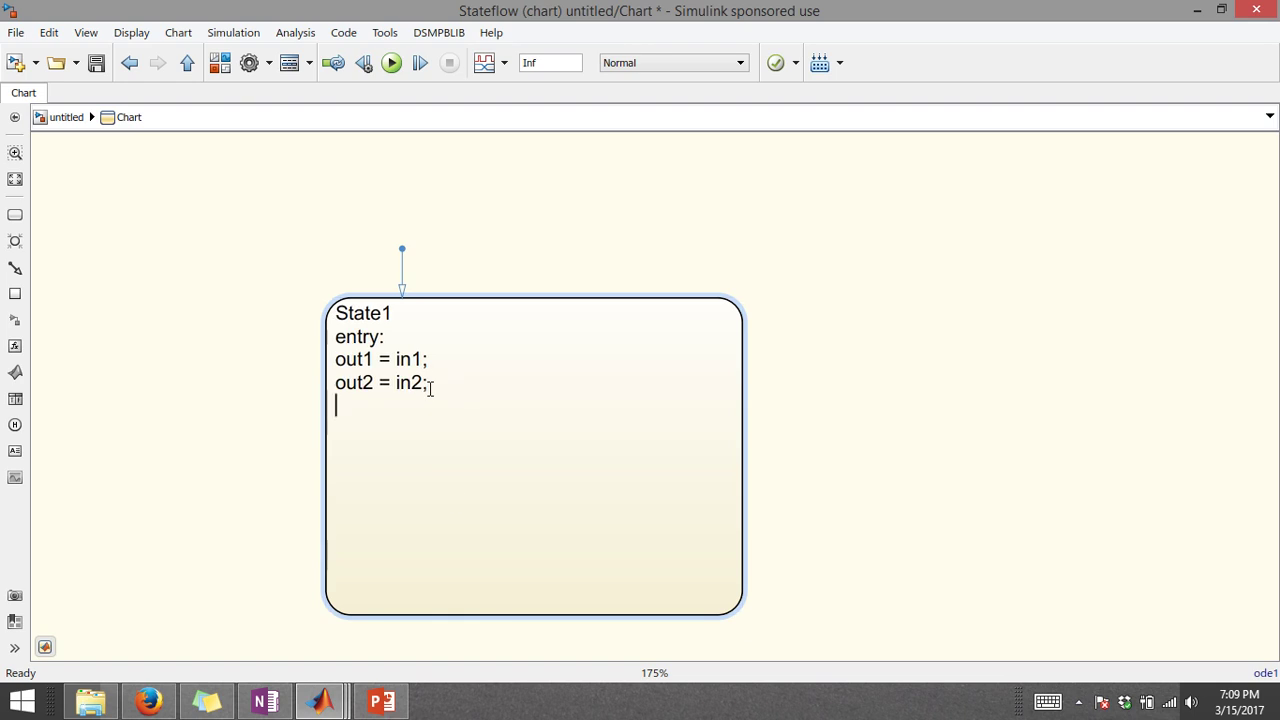
text(during:)
key(Return)
key(BackSpace)
key(BackSpace)
key(BackSpace)
key(BackSpace)
key(BackSpace)
key(BackSpace)
key(BackSpace)
key(BackSpace)
click(520, 237)
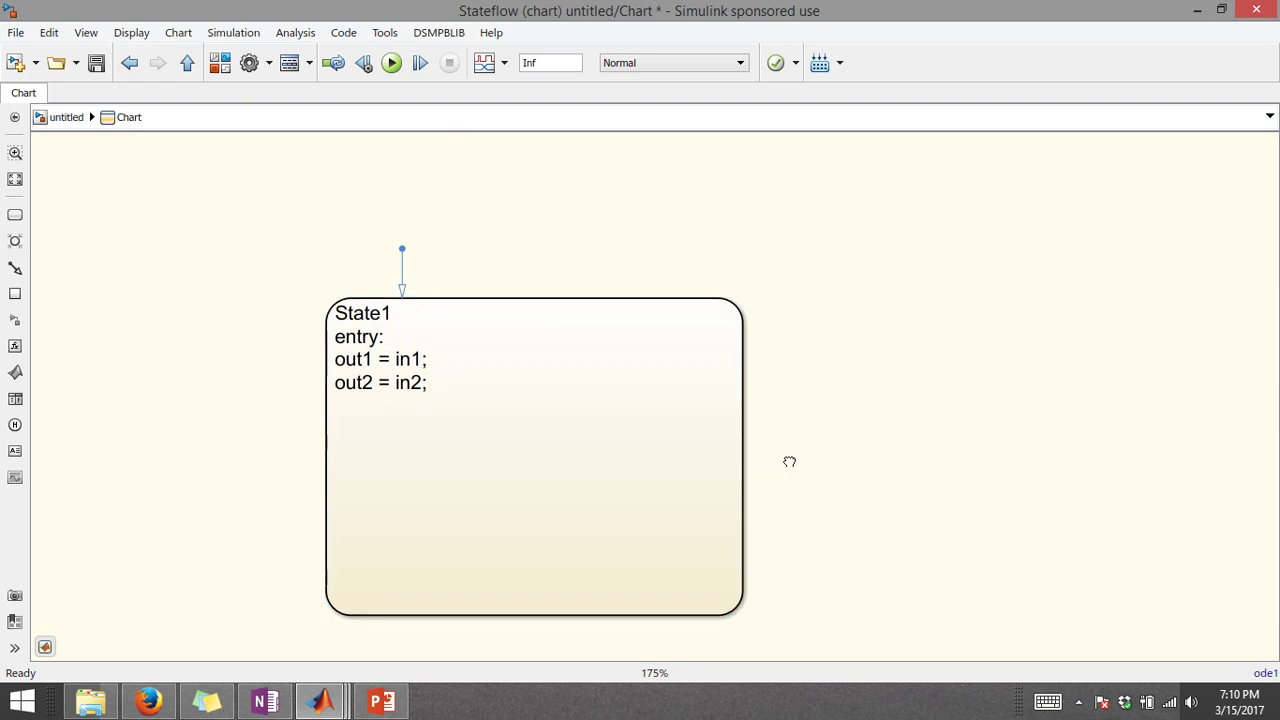
Add a second state beside State1 and name it State2
drag(789, 460, 831, 371)
scroll(830, 378, down, 2)
drag(926, 390, 555, 396)
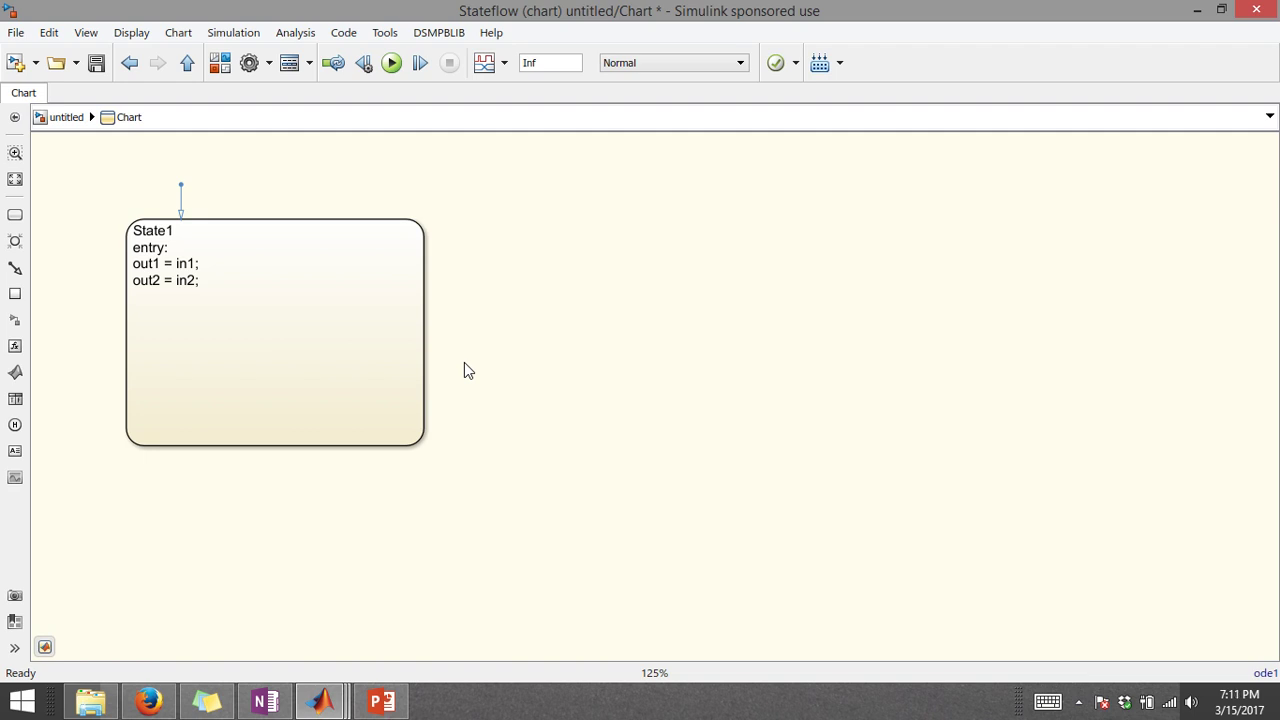
click(20, 220)
click(847, 281)
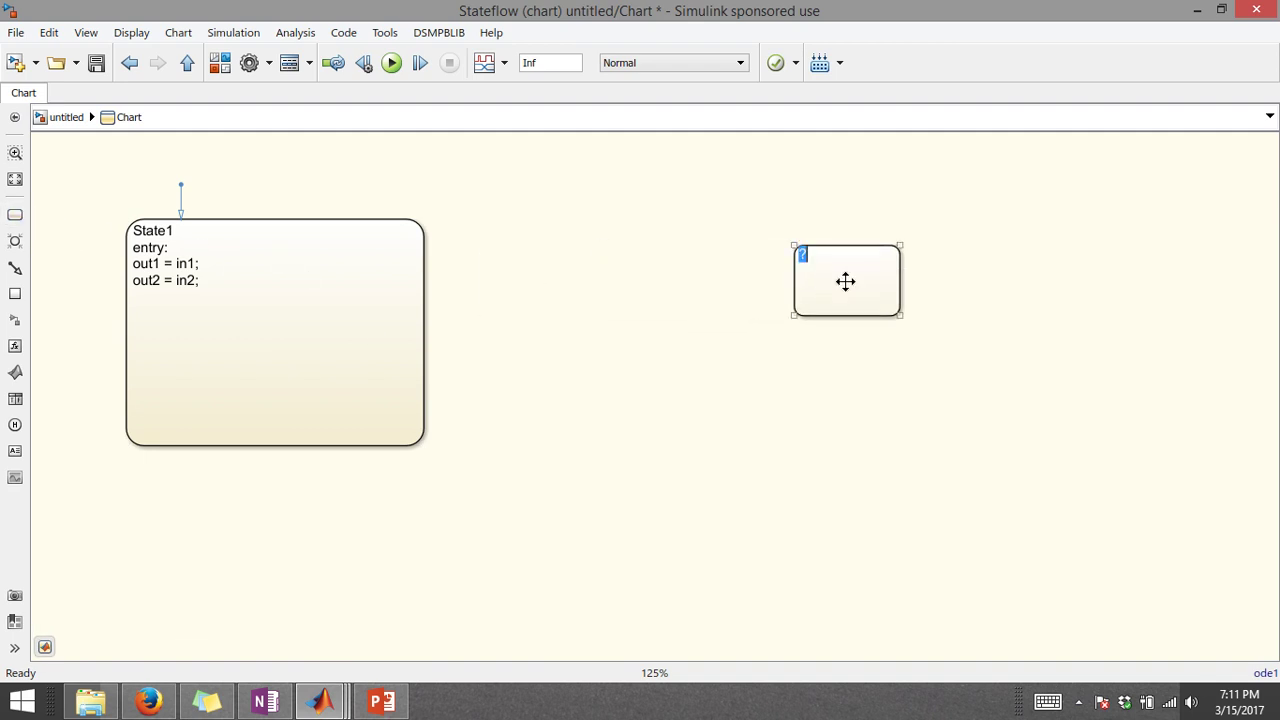
text(State2)
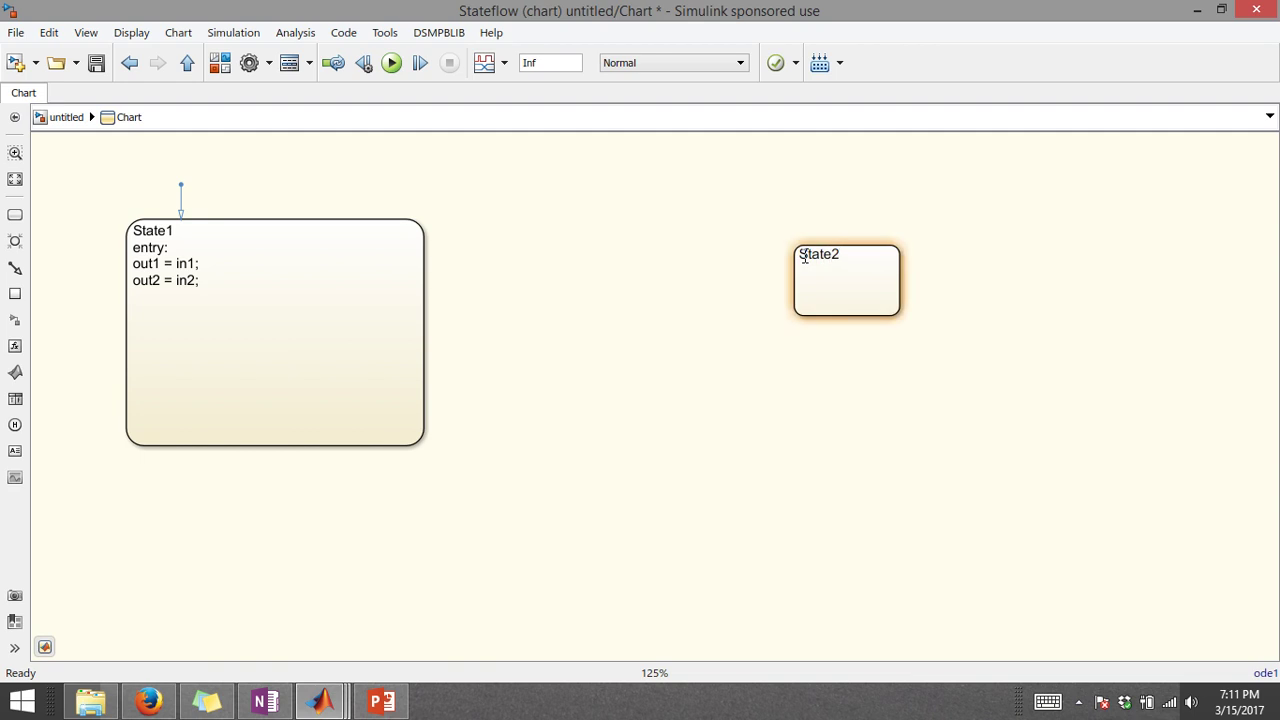
click(766, 227)
Enlarge State2 and move it closer to State1 so their upper edges line up
click(845, 281)
click(928, 406)
mouse_move(847, 216)
drag(896, 311, 1007, 410)
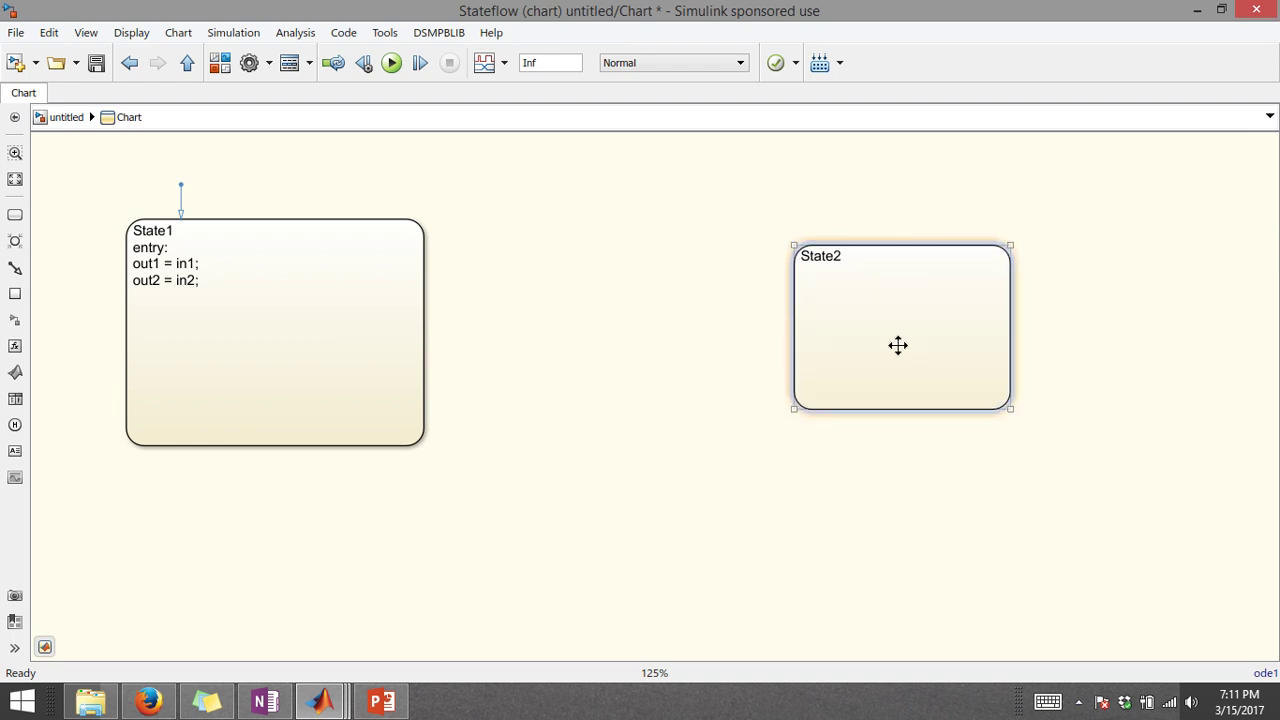
drag(897, 343, 843, 326)
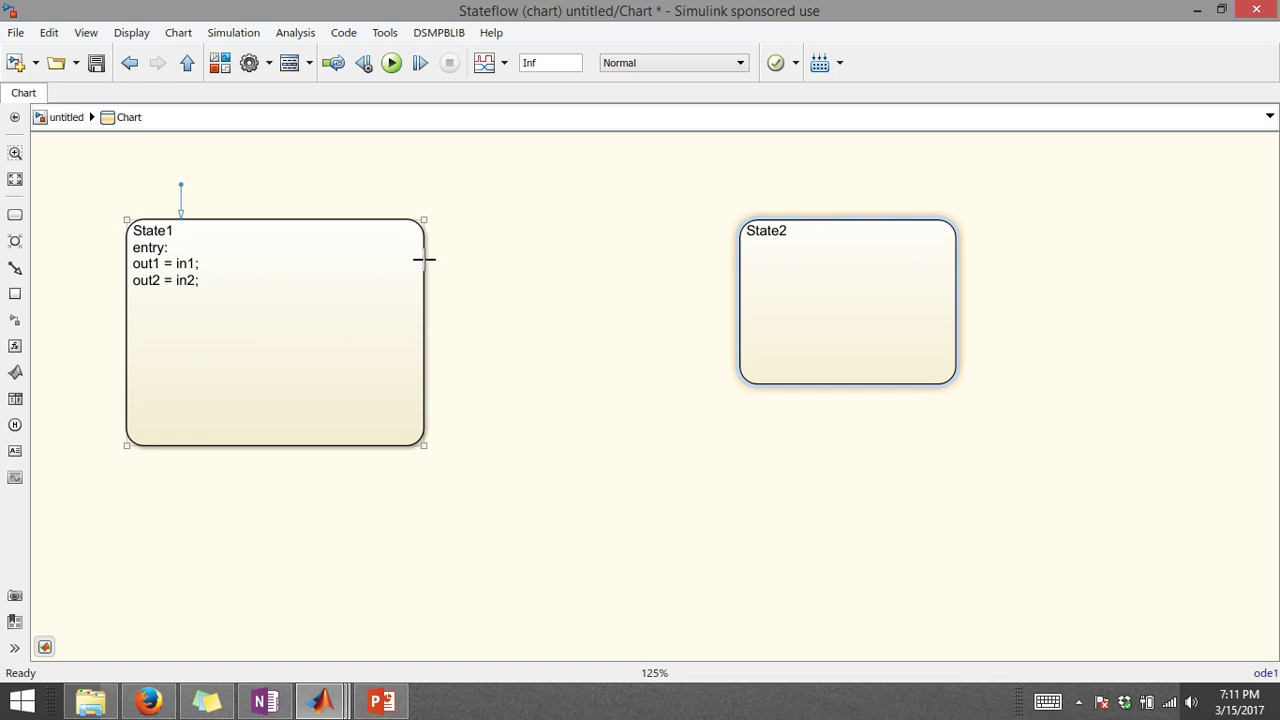
Draw a transition from State1's side edge to the facing edge of State2
drag(424, 260, 736, 256)
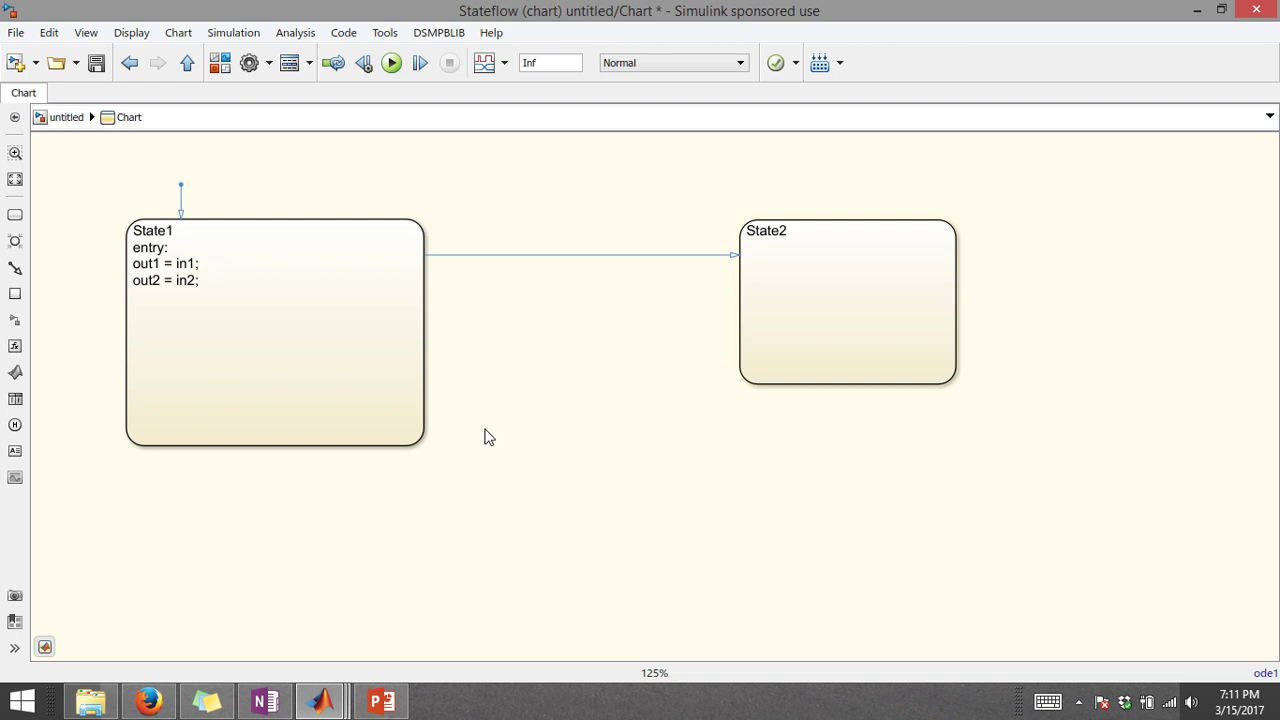
click(190, 234)
click(190, 234)
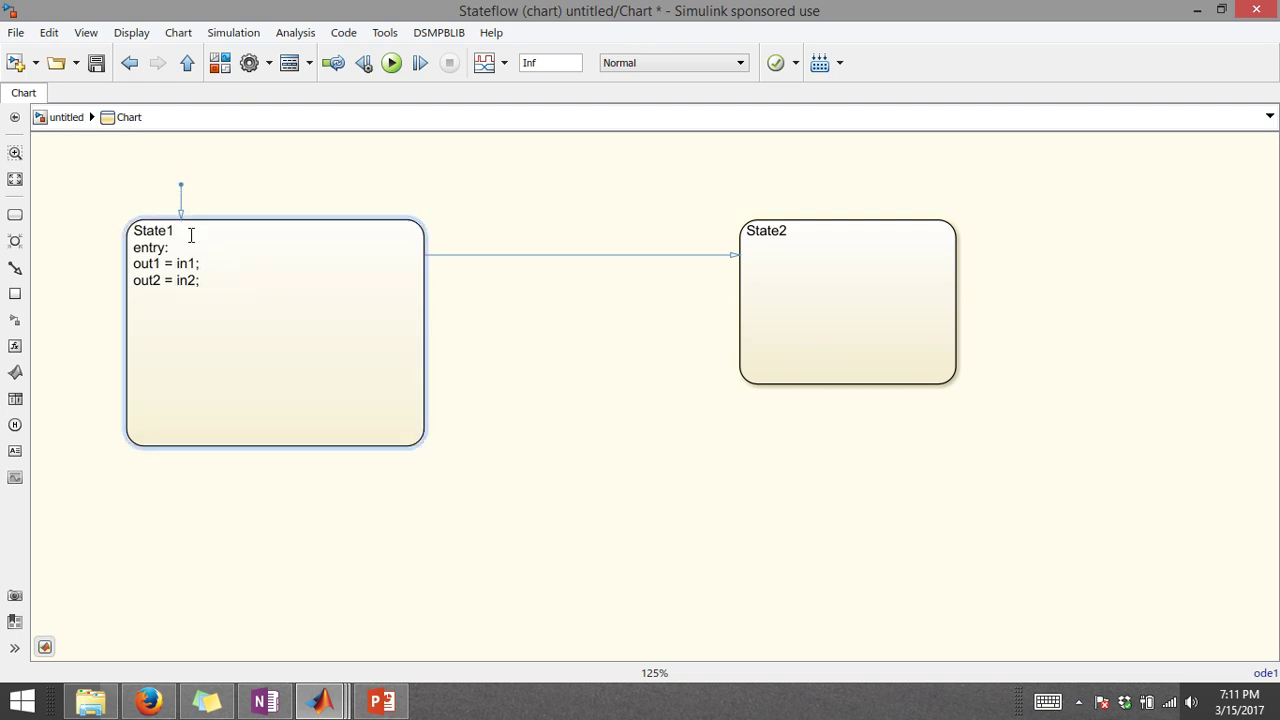
click(357, 340)
drag(448, 222, 605, 340)
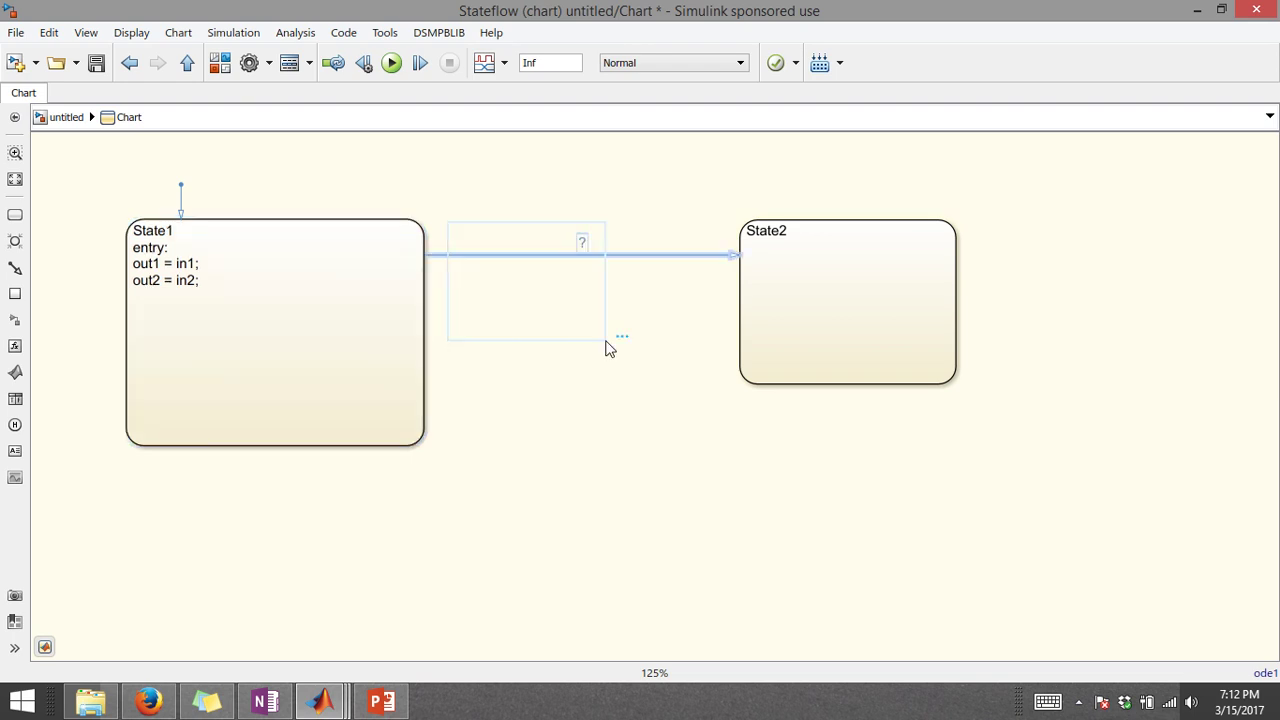
click(294, 411)
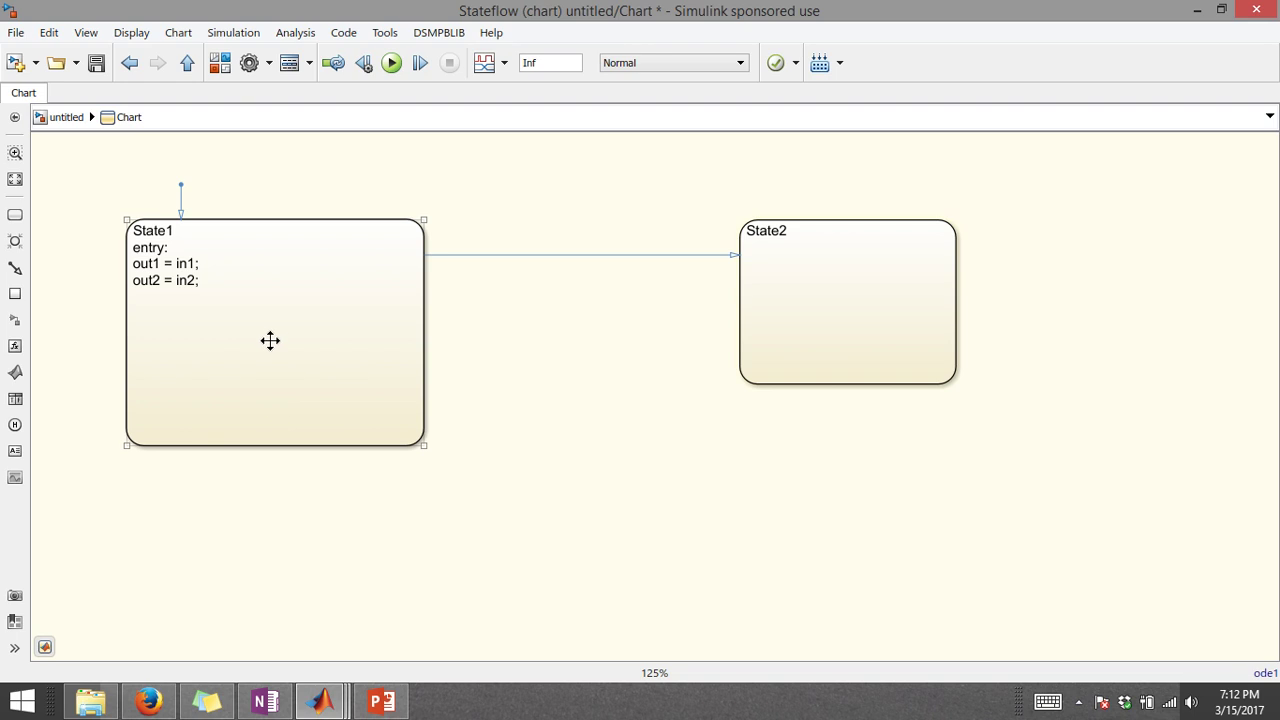
click(451, 374)
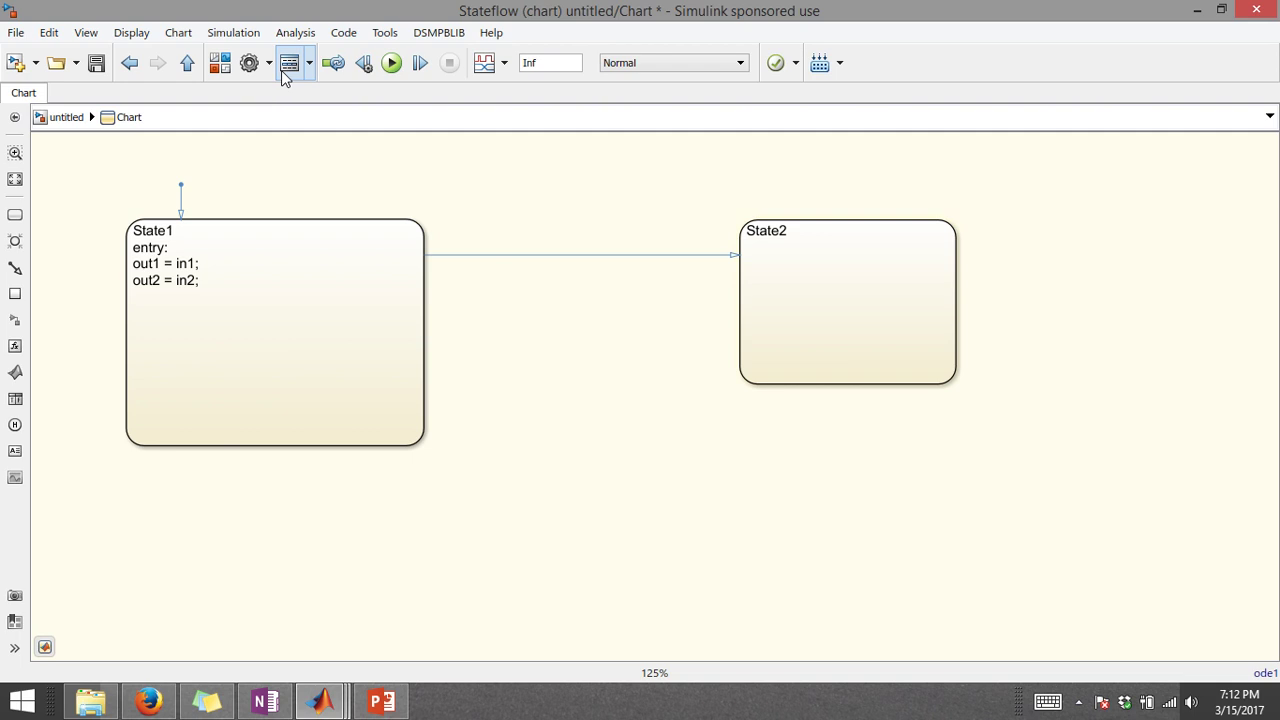
click(191, 249)
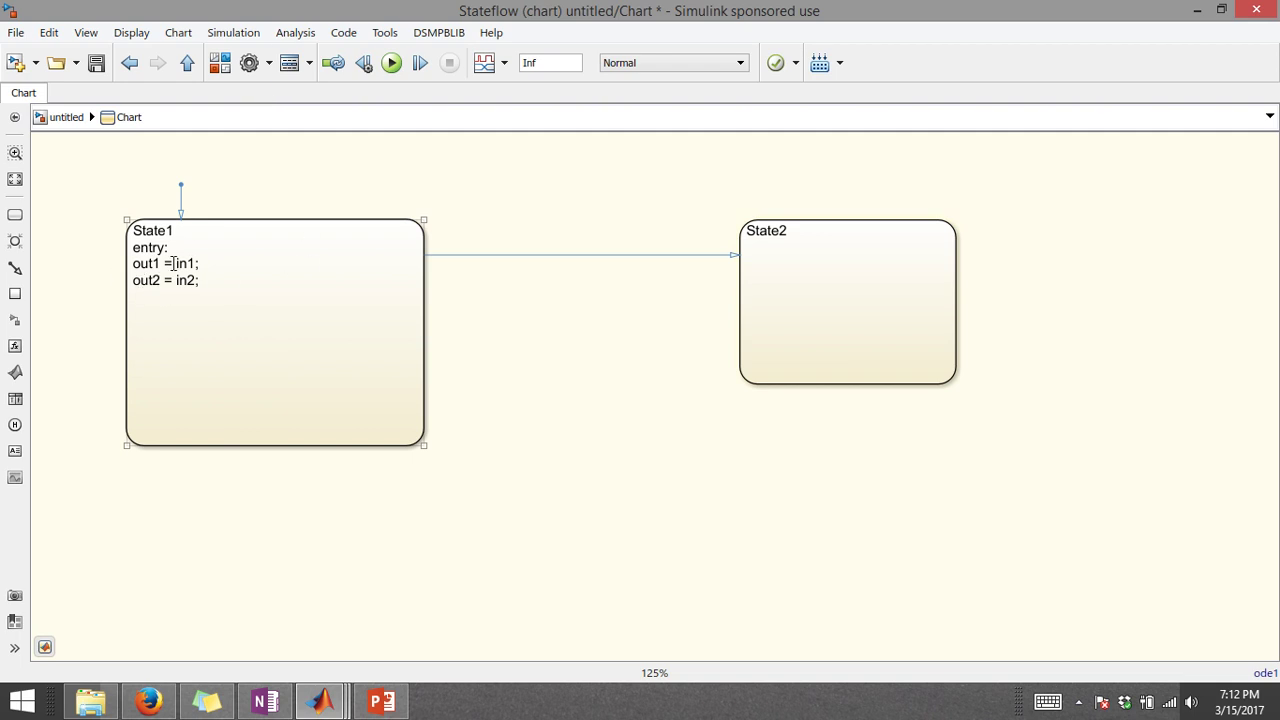
click(519, 255)
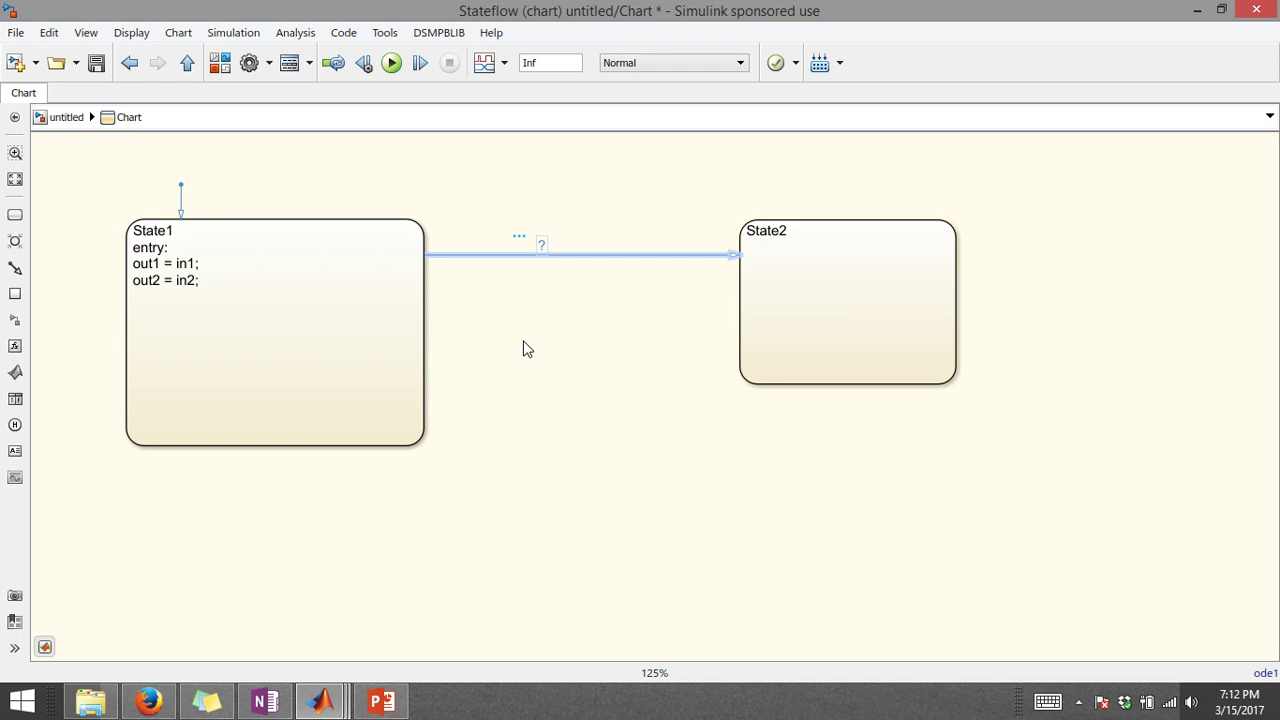
click(566, 318)
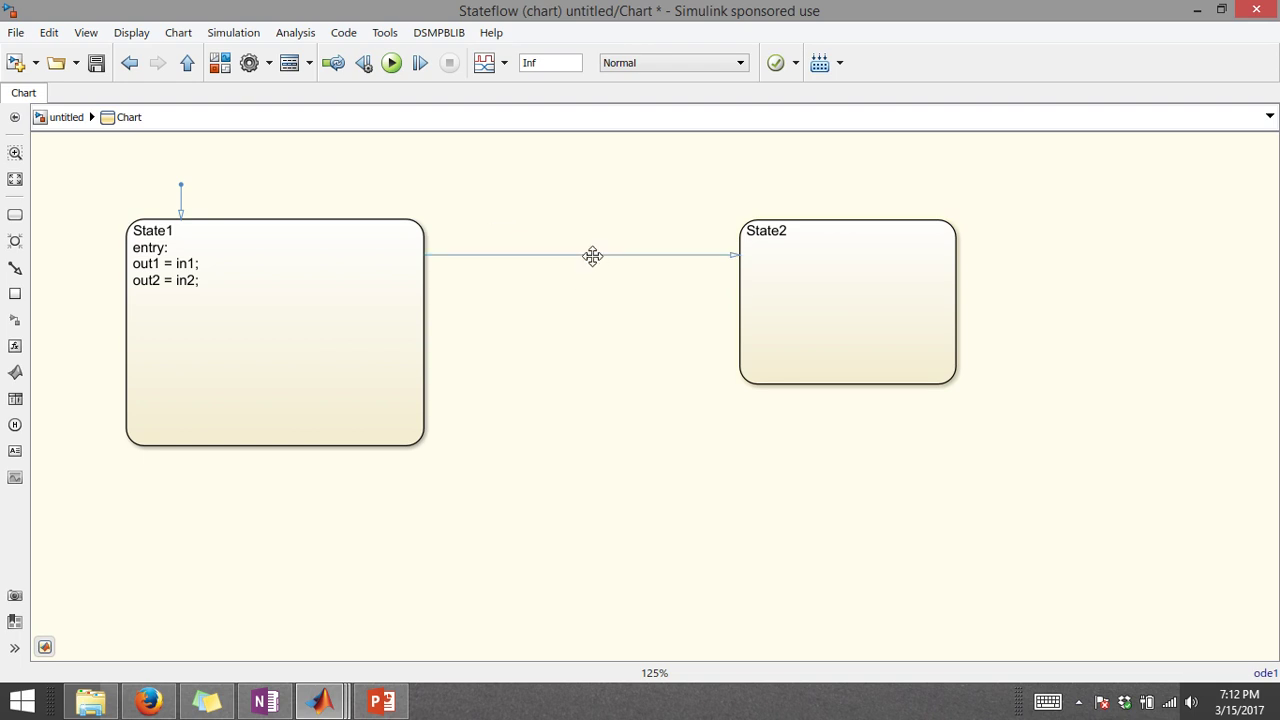
Label the transition from State1 to State2 with [condition1 == 1] and centre the label above the arrow
click(594, 255)
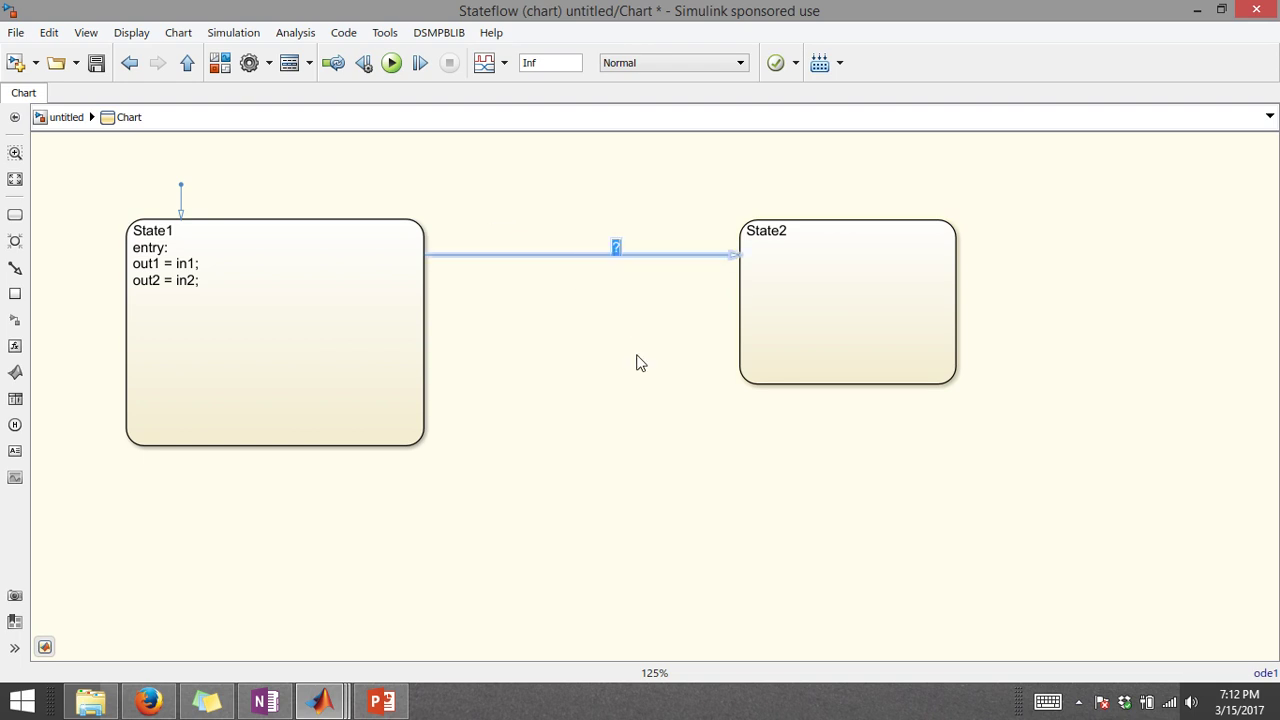
key(BackSpace)
text(condition]1 == 1])
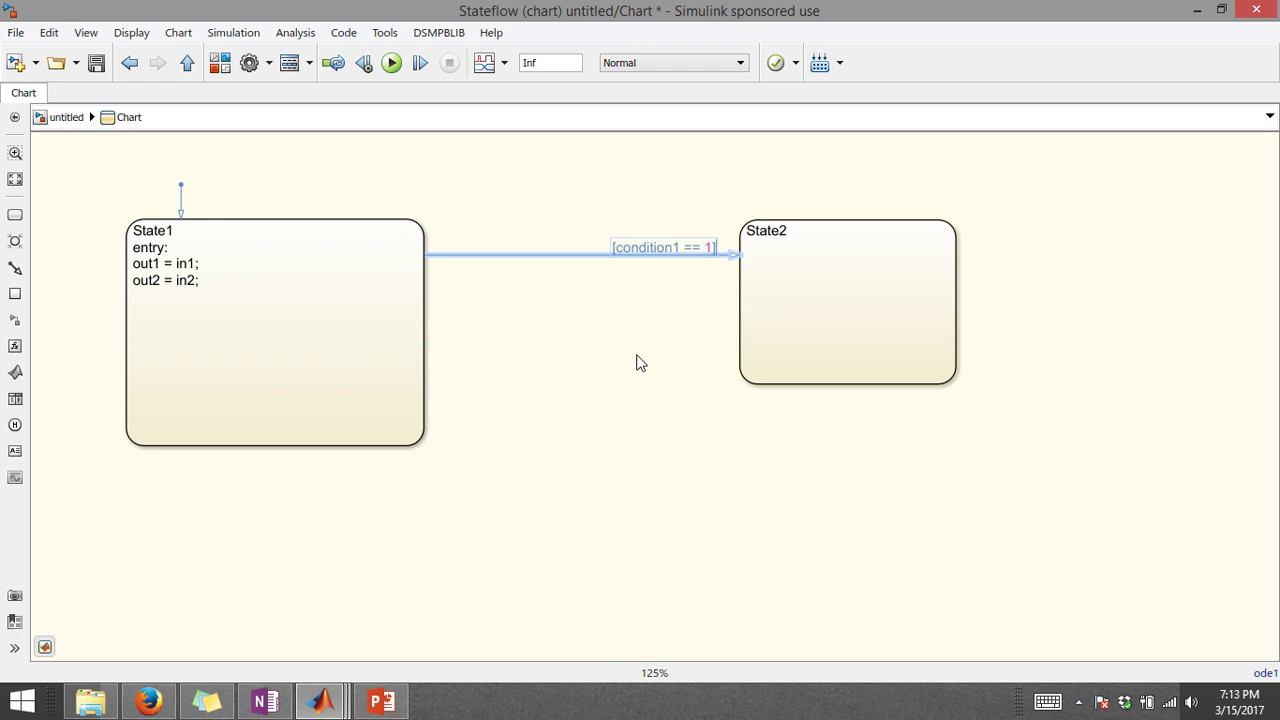
click(640, 363)
drag(668, 251, 599, 236)
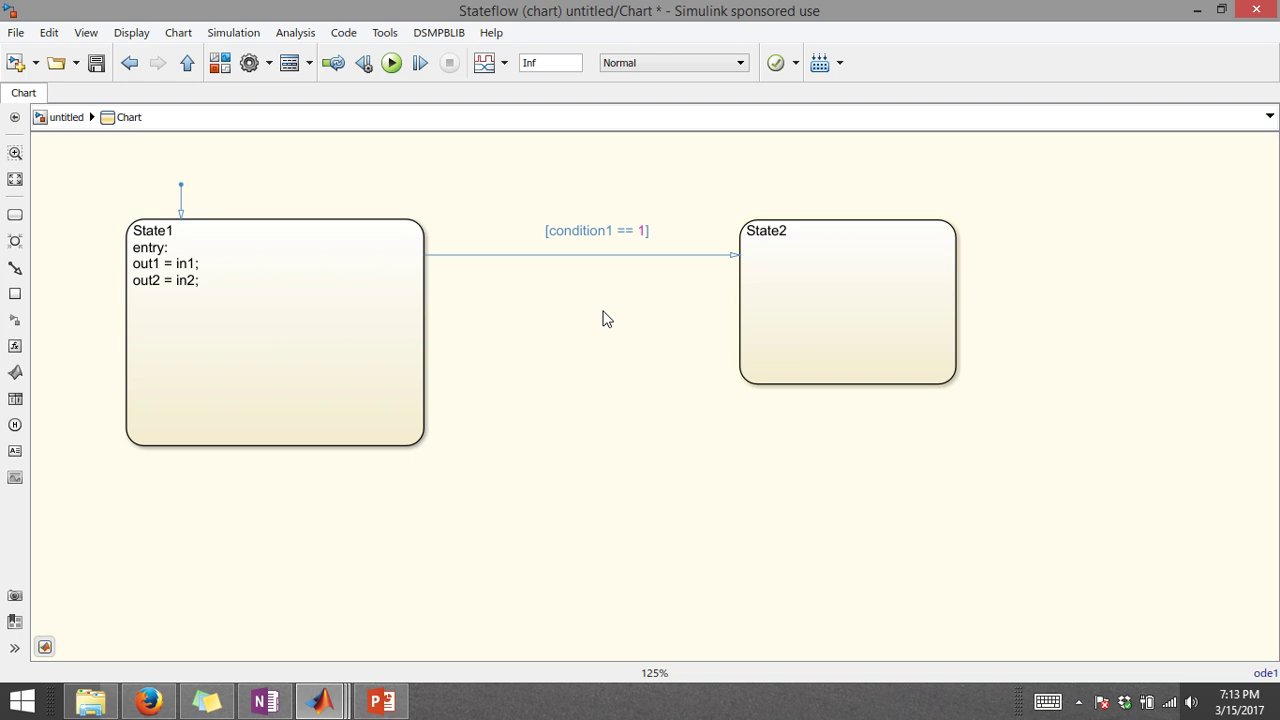
Try the logical operators && and || after condition1 == 1 in the transition label and delete them again
click(640, 231)
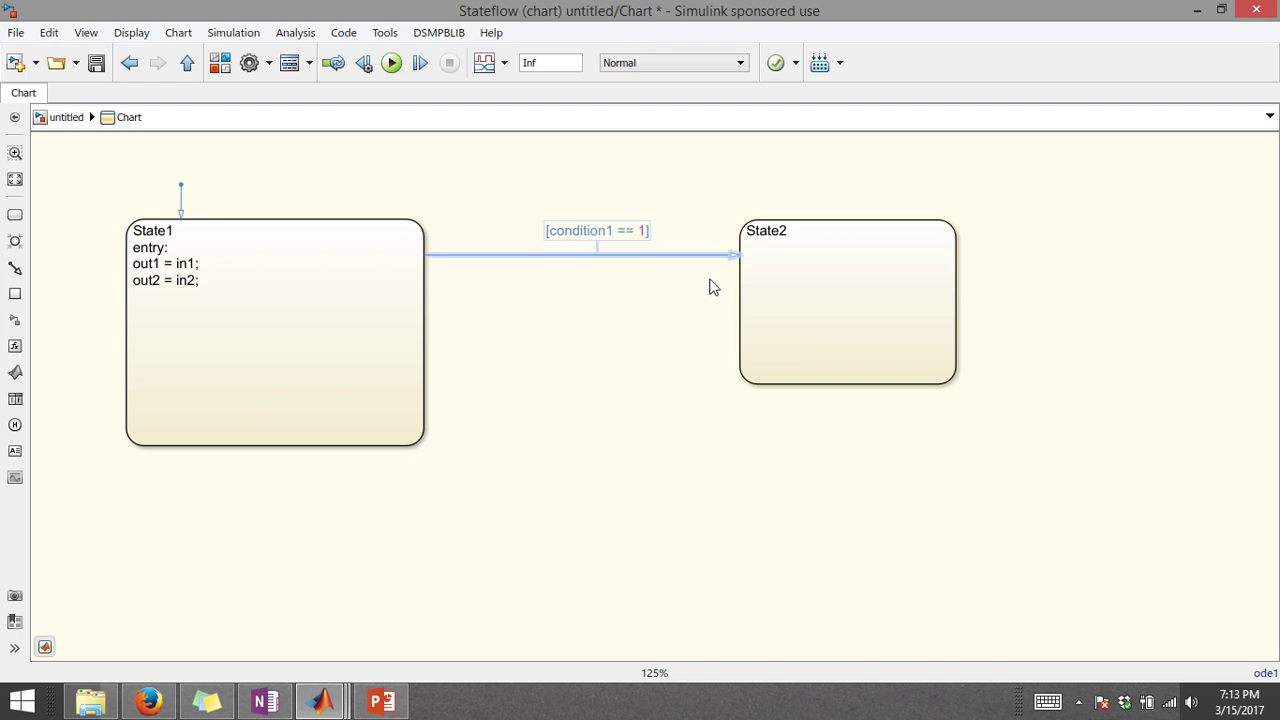
text(&& ||)
click(552, 232)
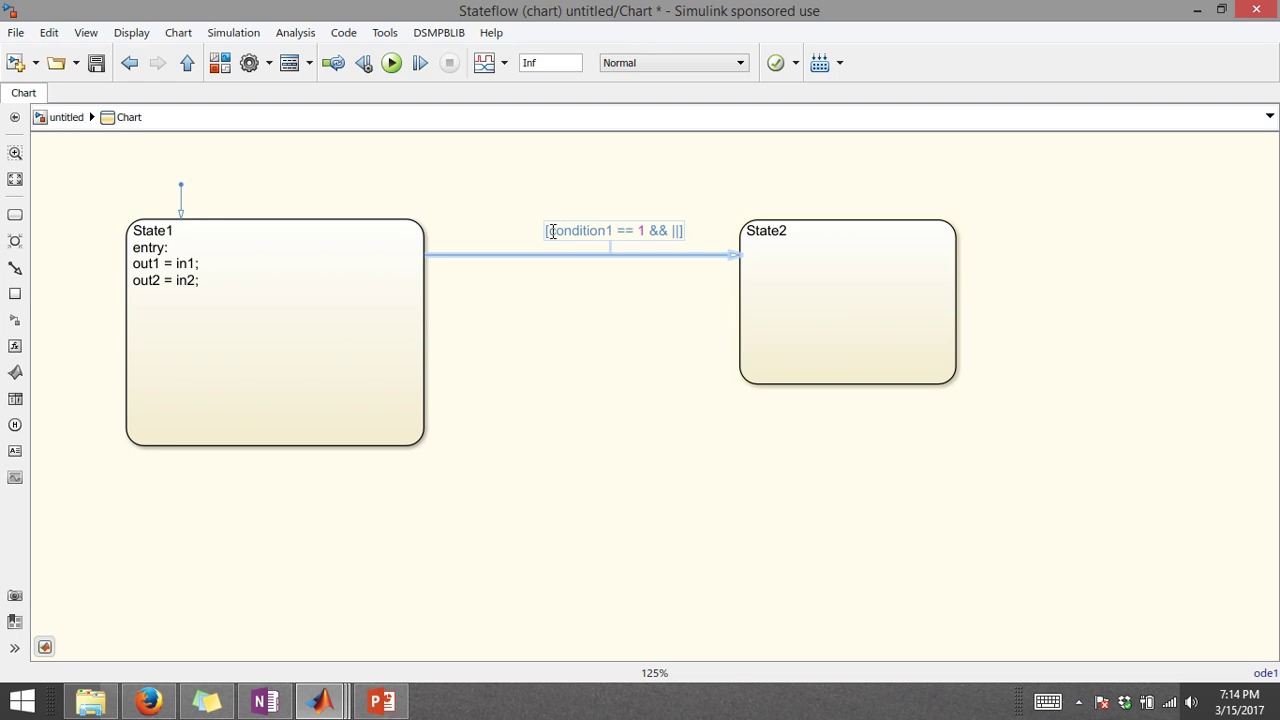
click(661, 233)
key(Delete)
key(Delete)
key(Delete)
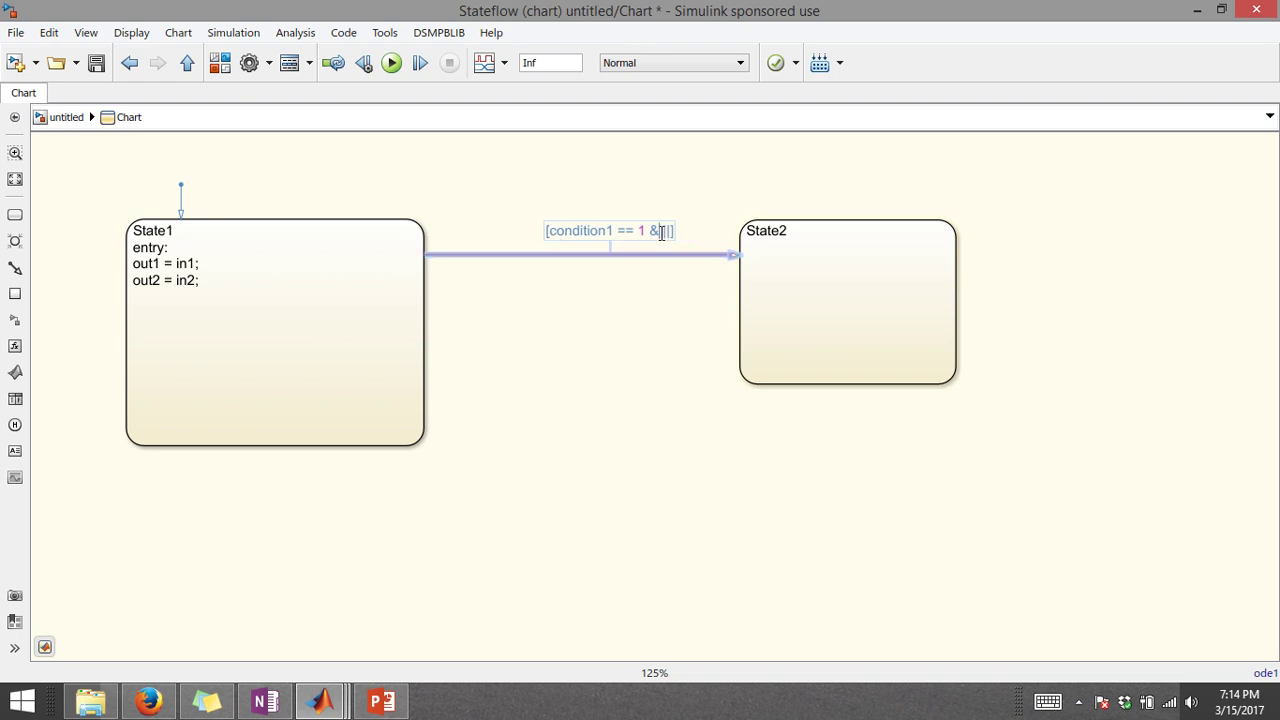
key(BackSpace)
key(BackSpace)
key(BackSpace)
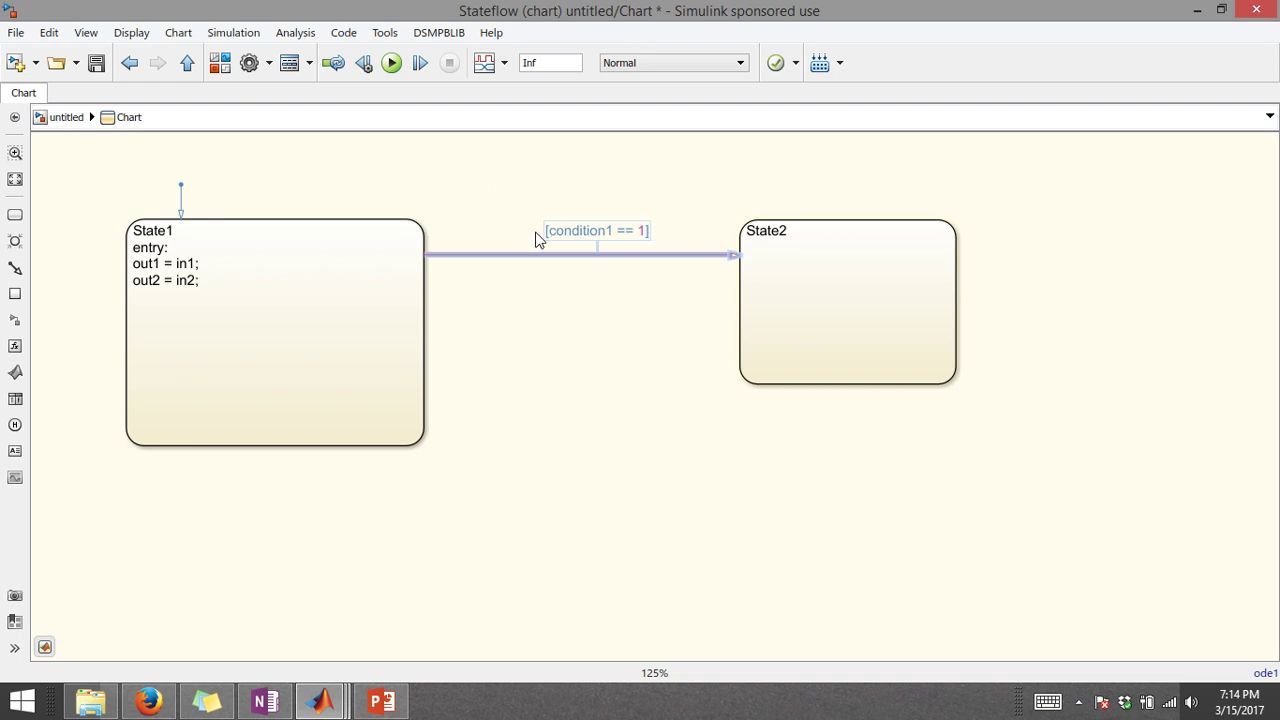
Enclose condition1 == 1 in parentheses inside the transition label's square brackets
key(Home)
key(Right)
text(()
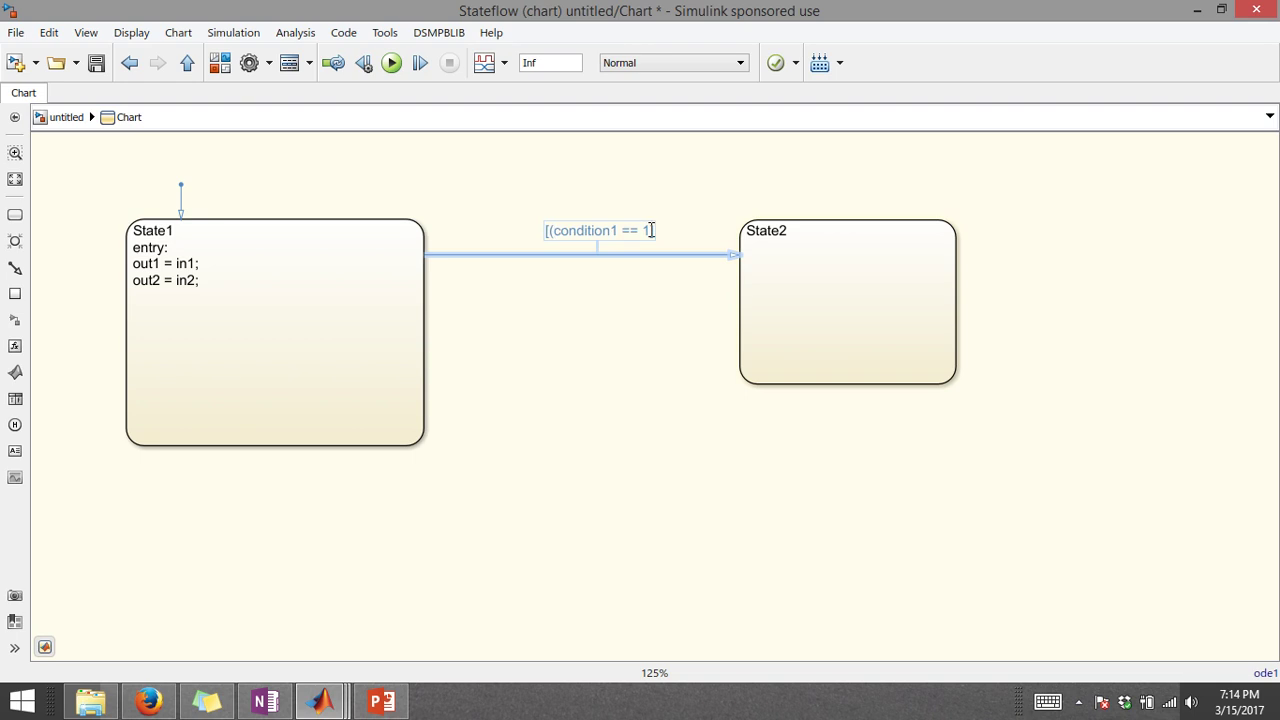
key(End)
key(Left)
text())
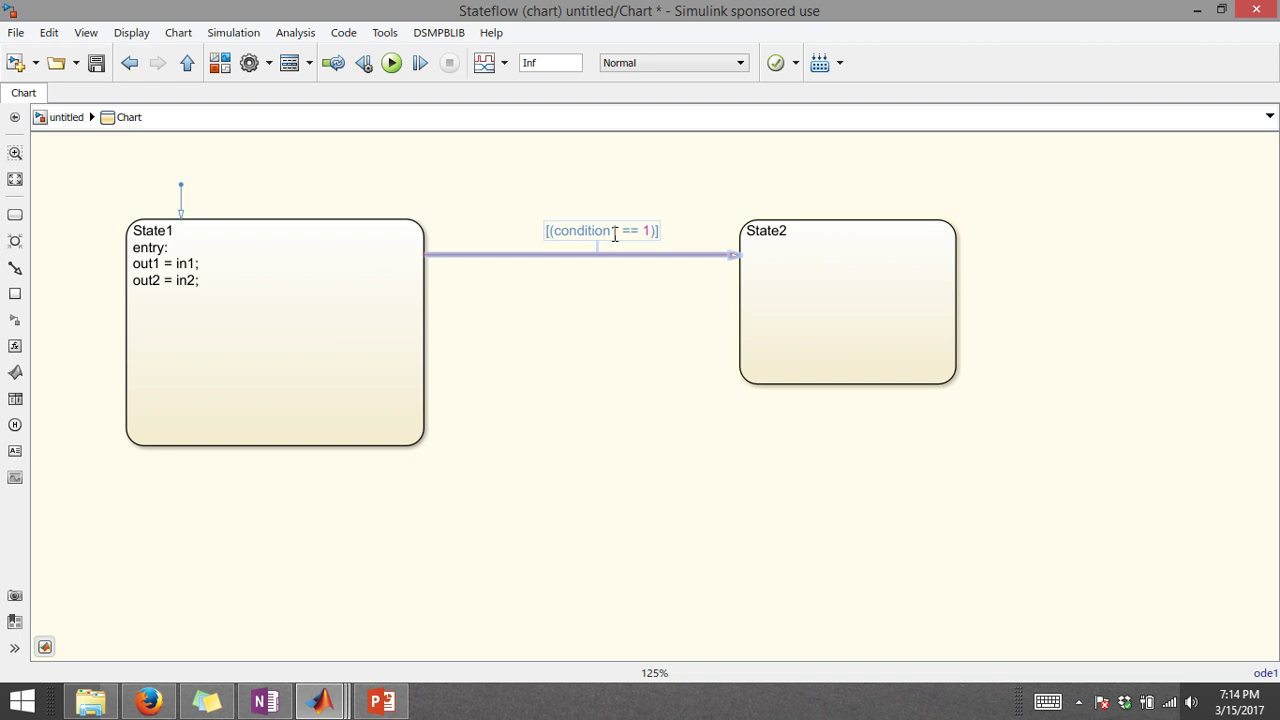
Try ! and ~ as negation operators before the parenthesized condition, settle on !, and check the transition's syntax
text(!)
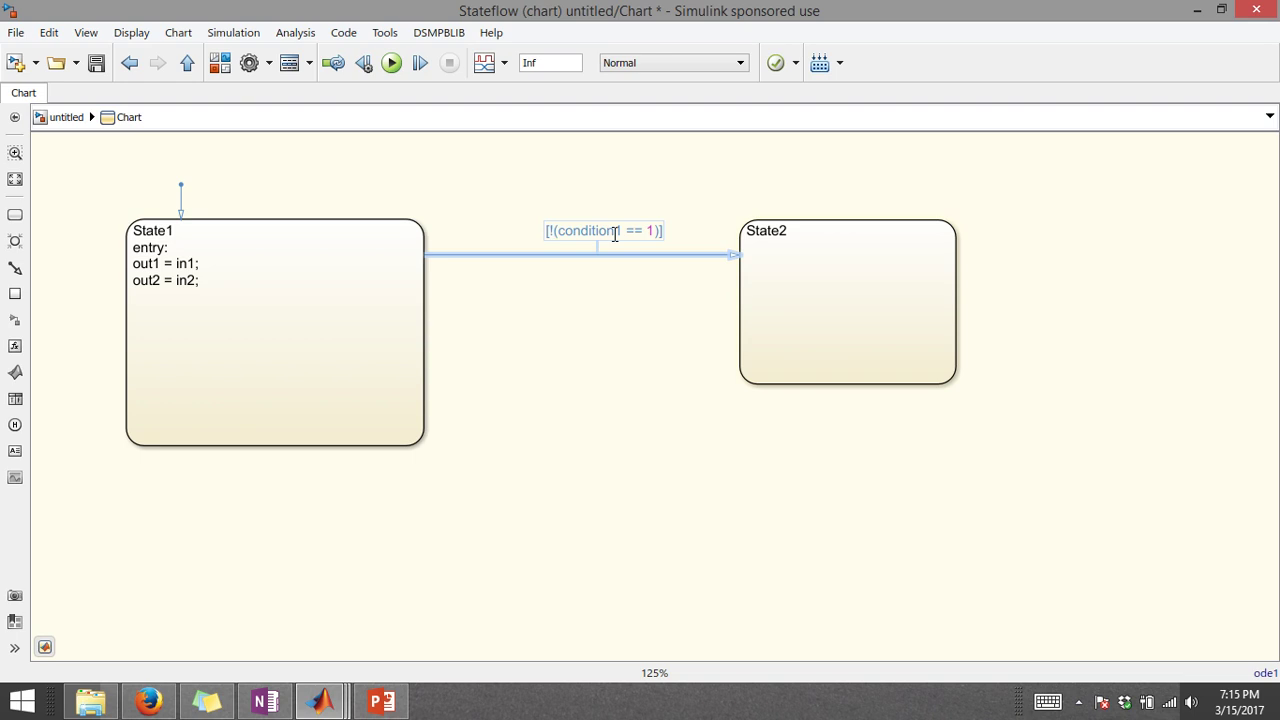
key(BackSpace)
text(~)
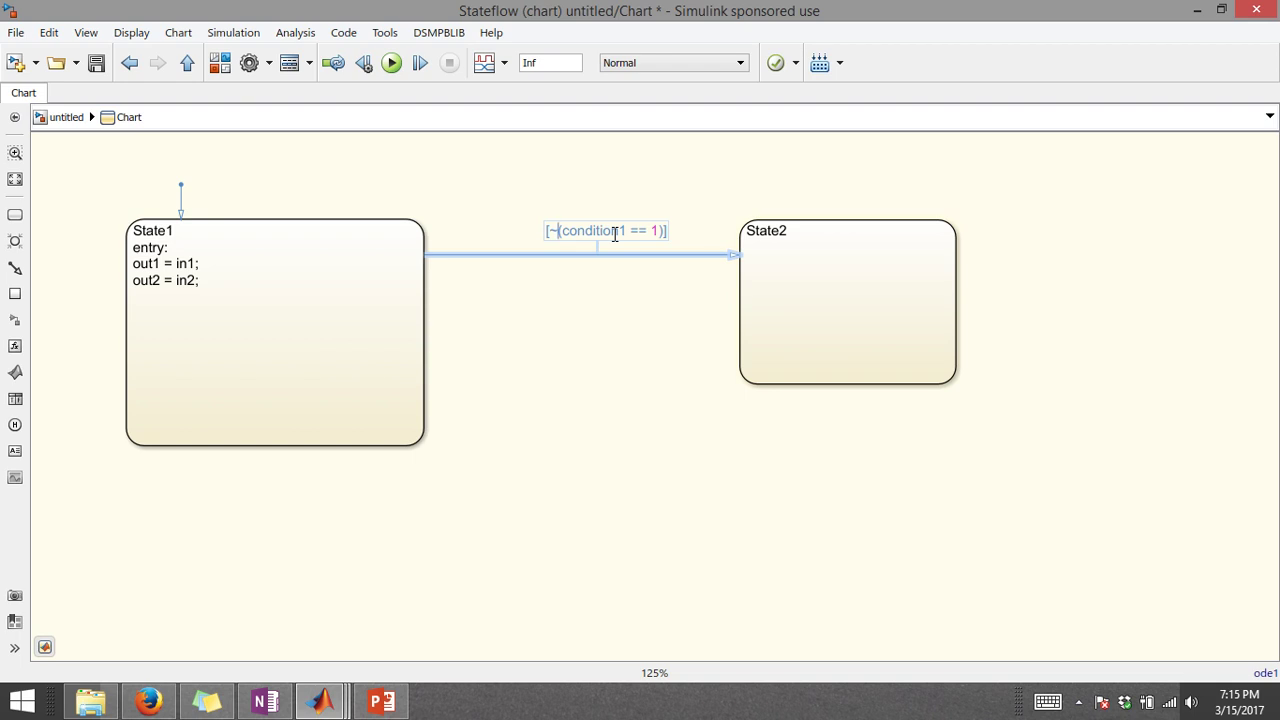
key(BackSpace)
text(!)
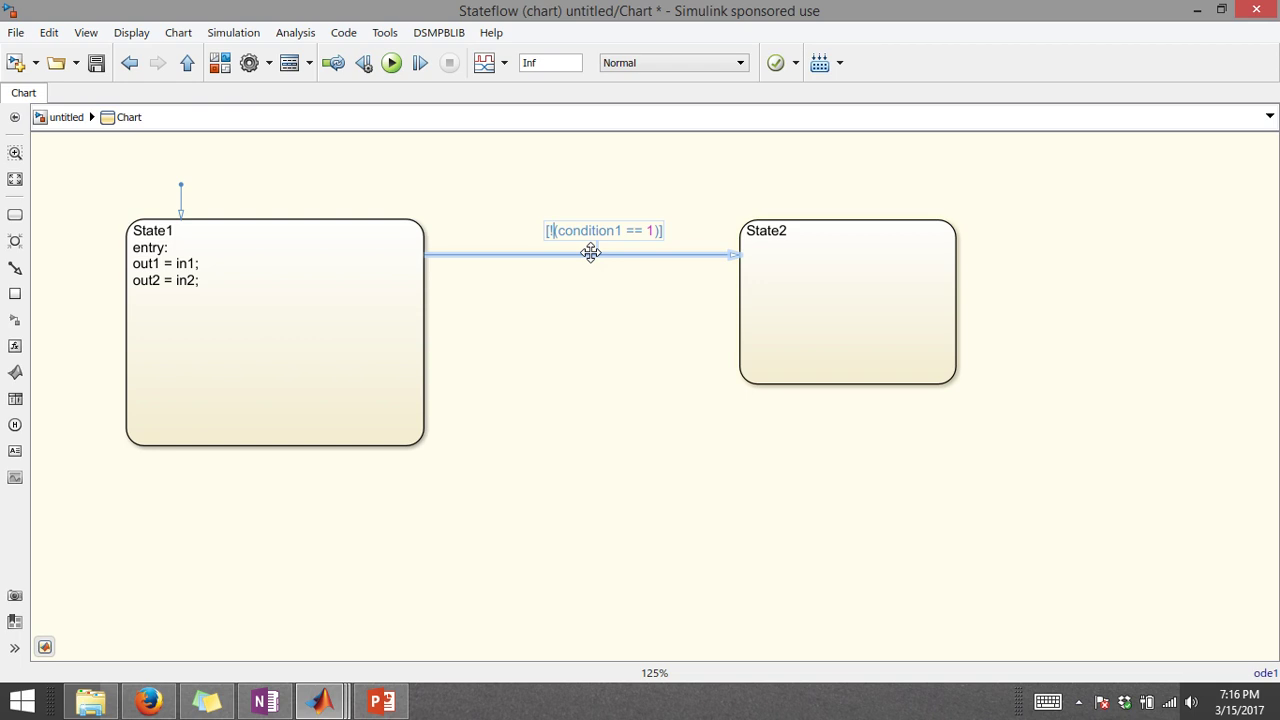
click(606, 307)
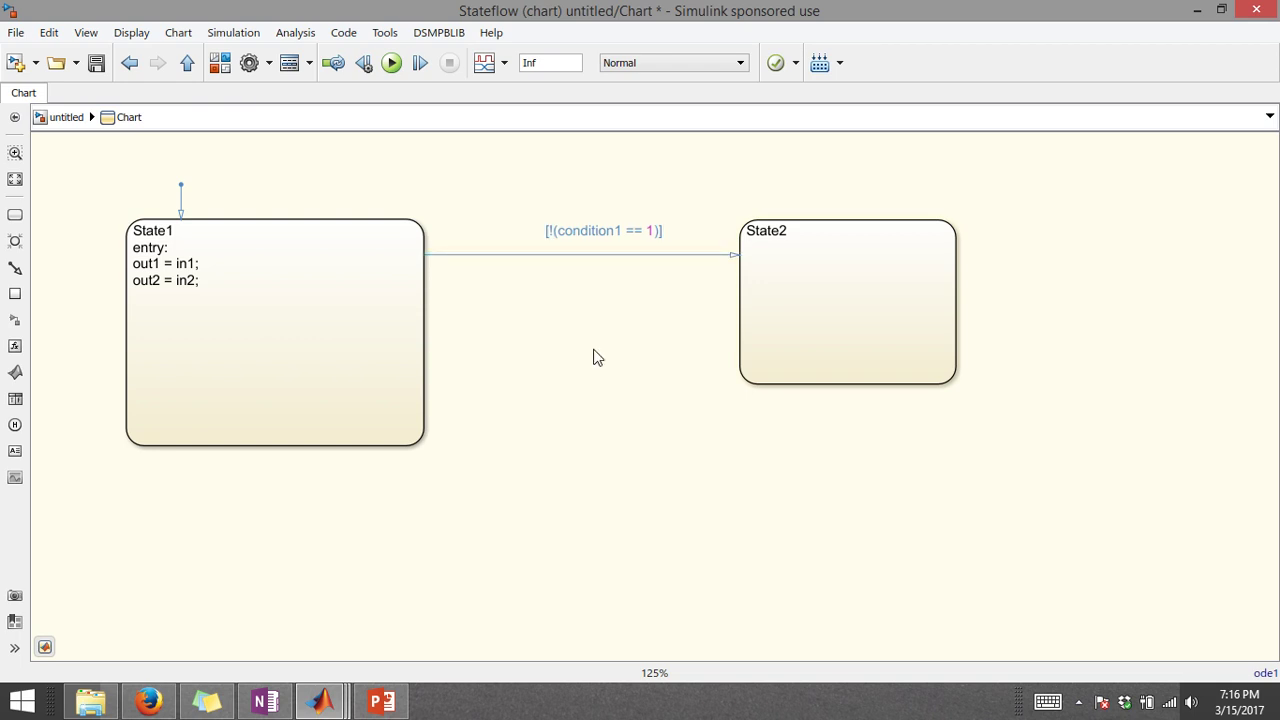
mouse_move(533, 8)
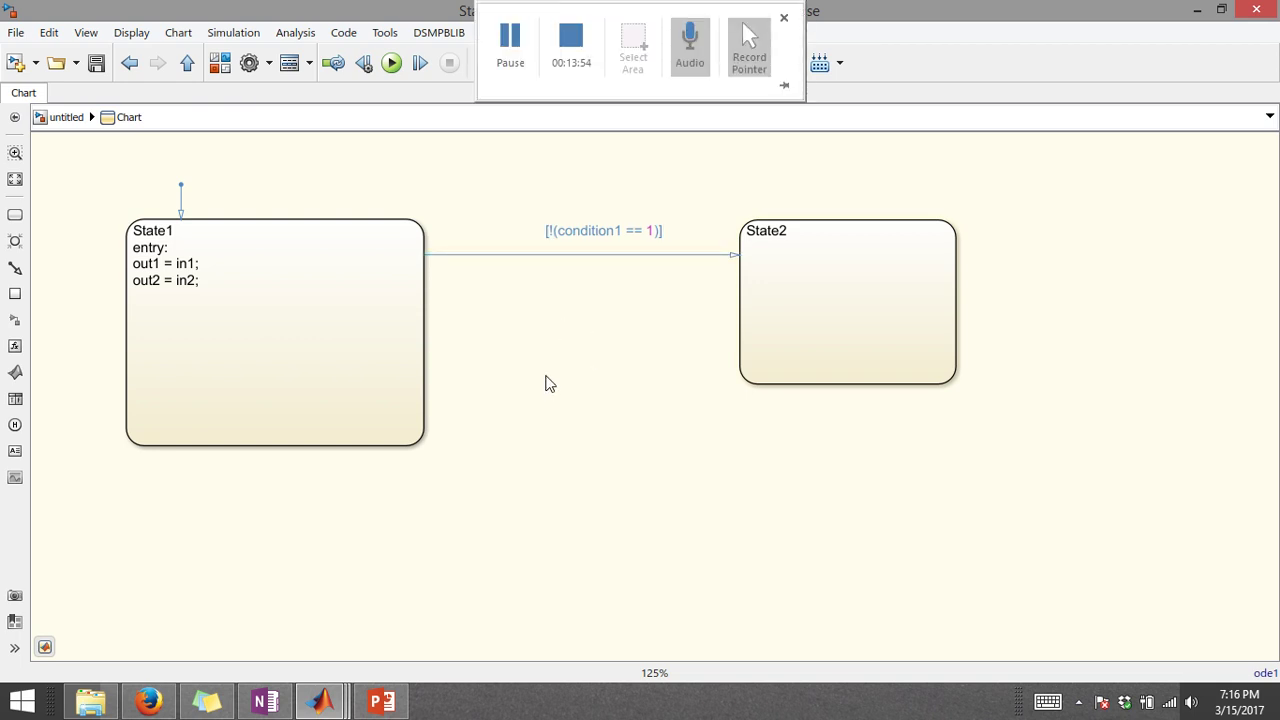
mouse_move(604, 205)
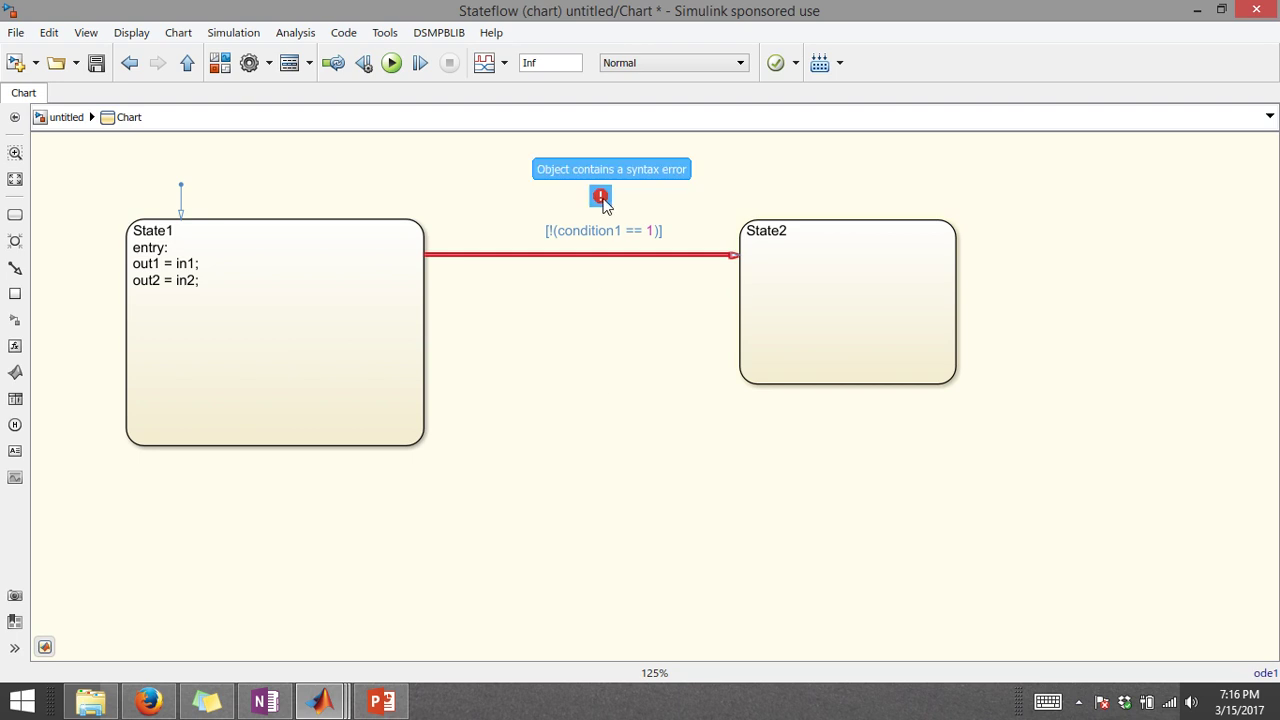
Replace the ! with ~ so the transition label reads [~(condition1 == 1)]
click(553, 231)
key(Delete)
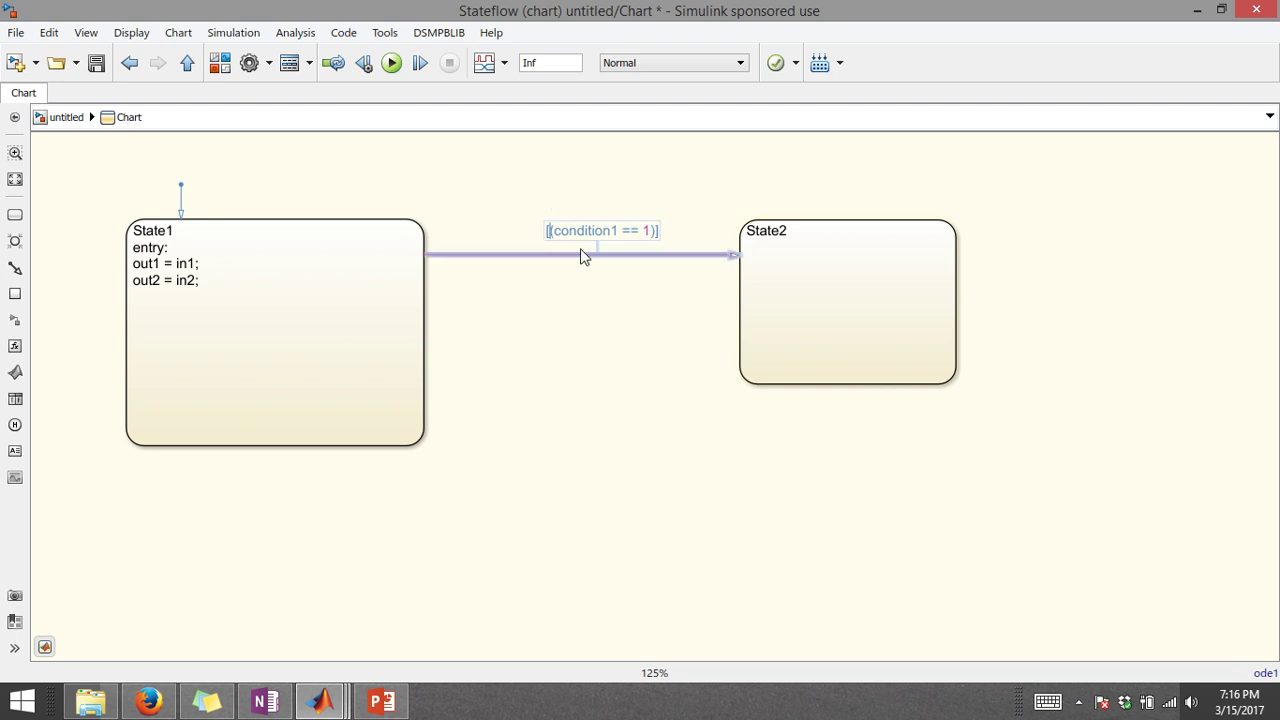
text(~)
click(618, 417)
click(632, 254)
click(621, 249)
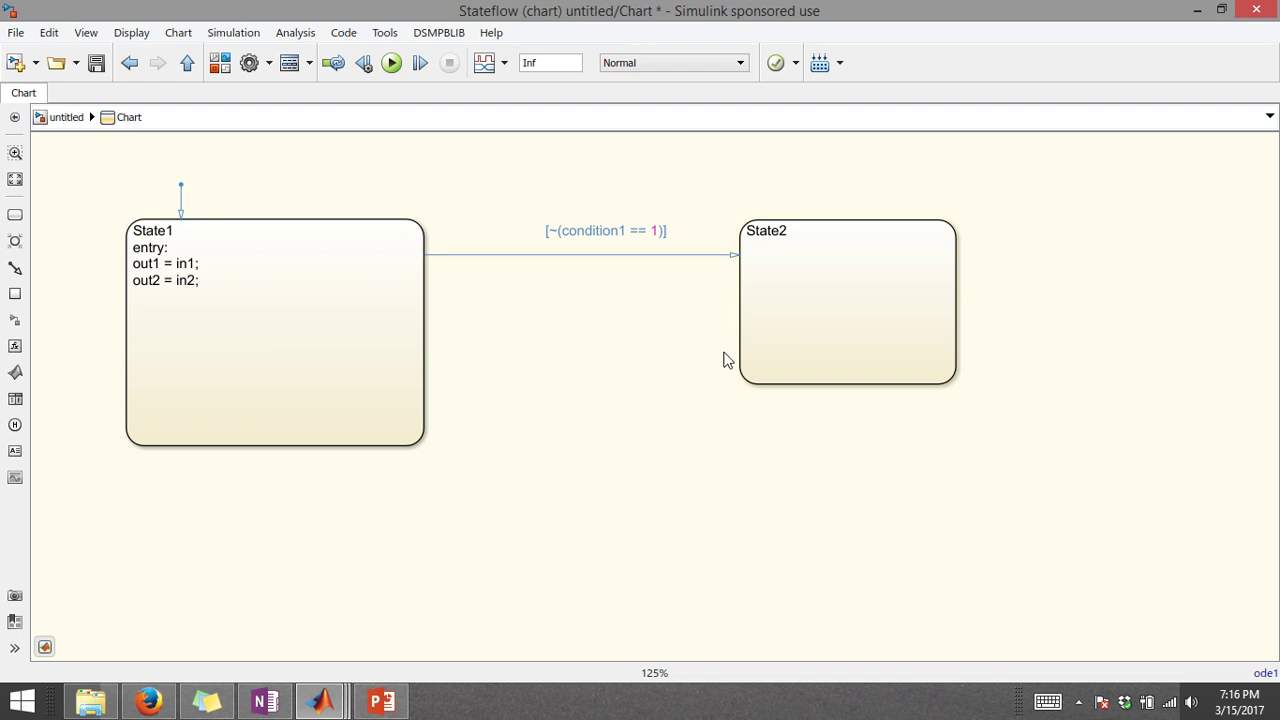
Remove the parentheses around condition1 == 1 in the transition label
click(559, 230)
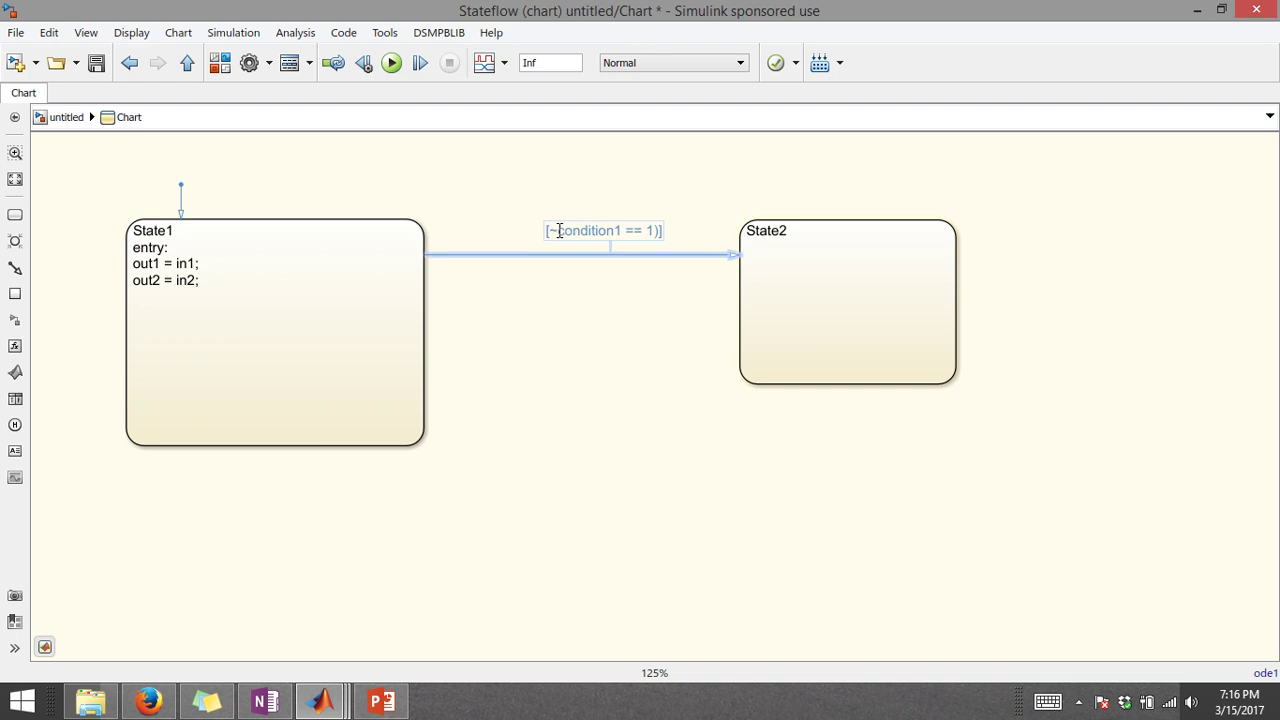
key(BackSpace)
click(651, 231)
key(BackSpace)
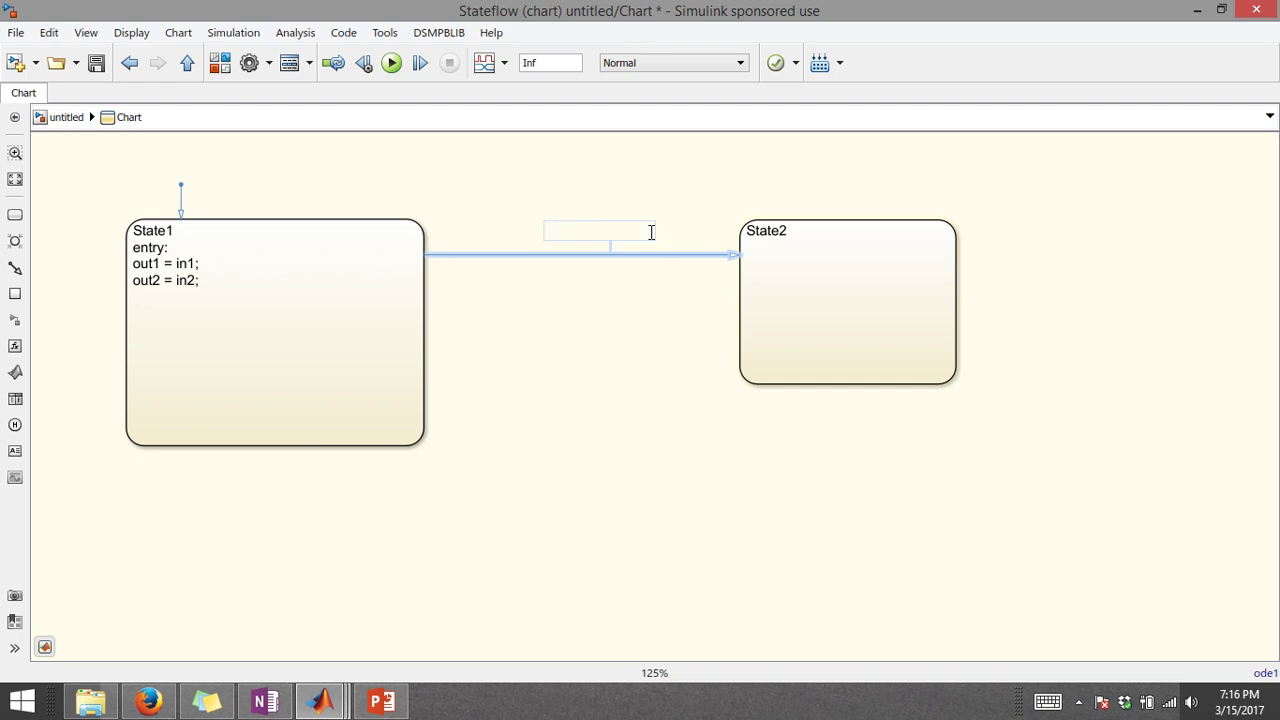
Restore the cleared State1-to-State2 transition label and remove its stray closing parenthesis so it reads [condition1 == 1]
key(BackSpace)
key(ctrl+z)
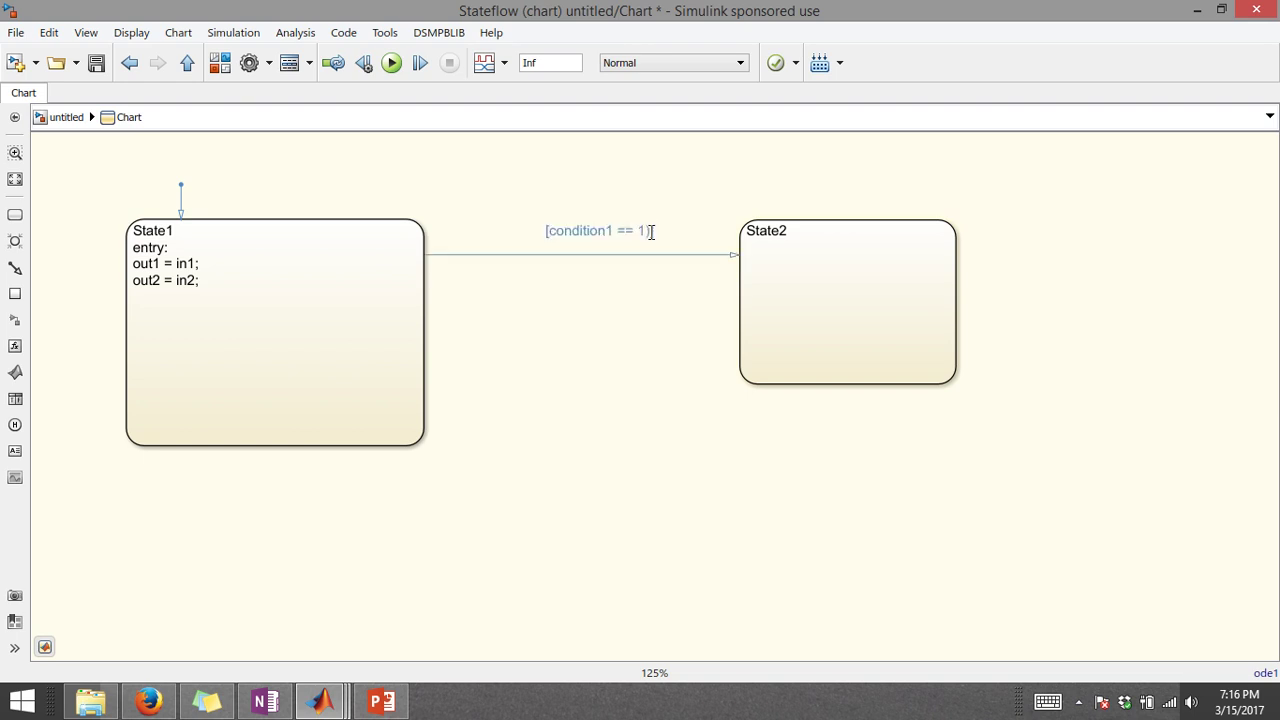
click(651, 231)
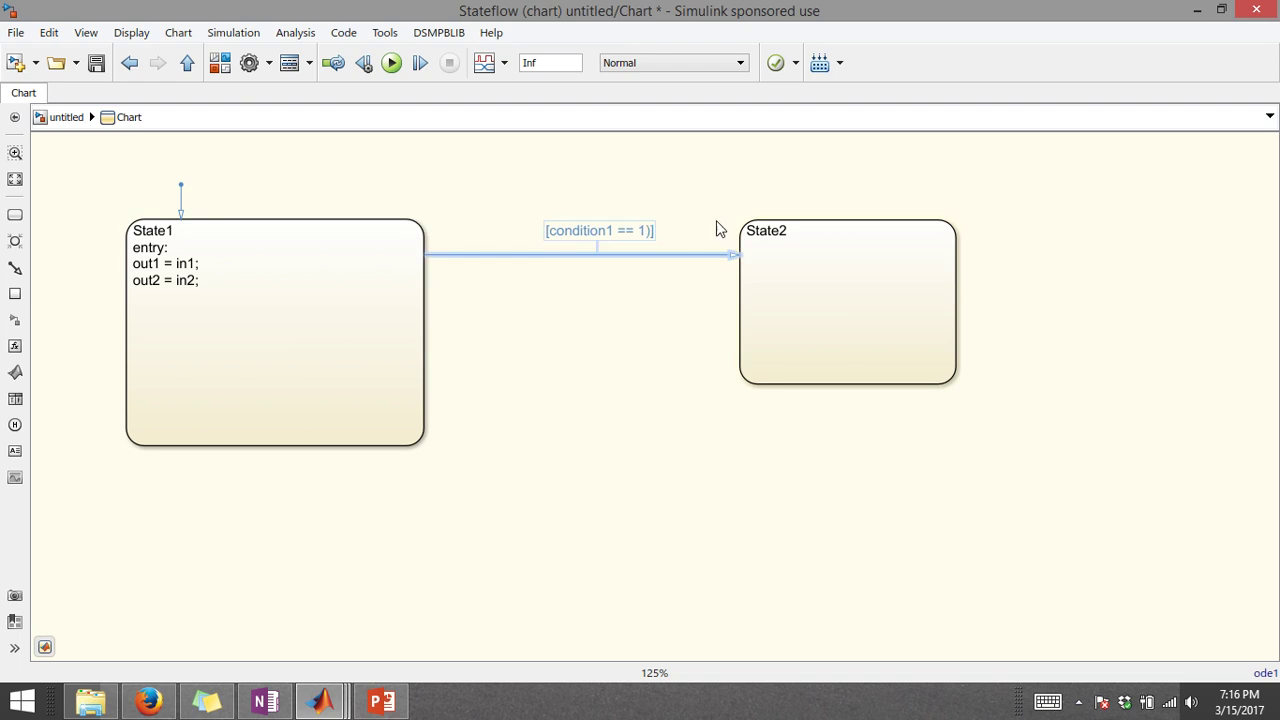
click(648, 450)
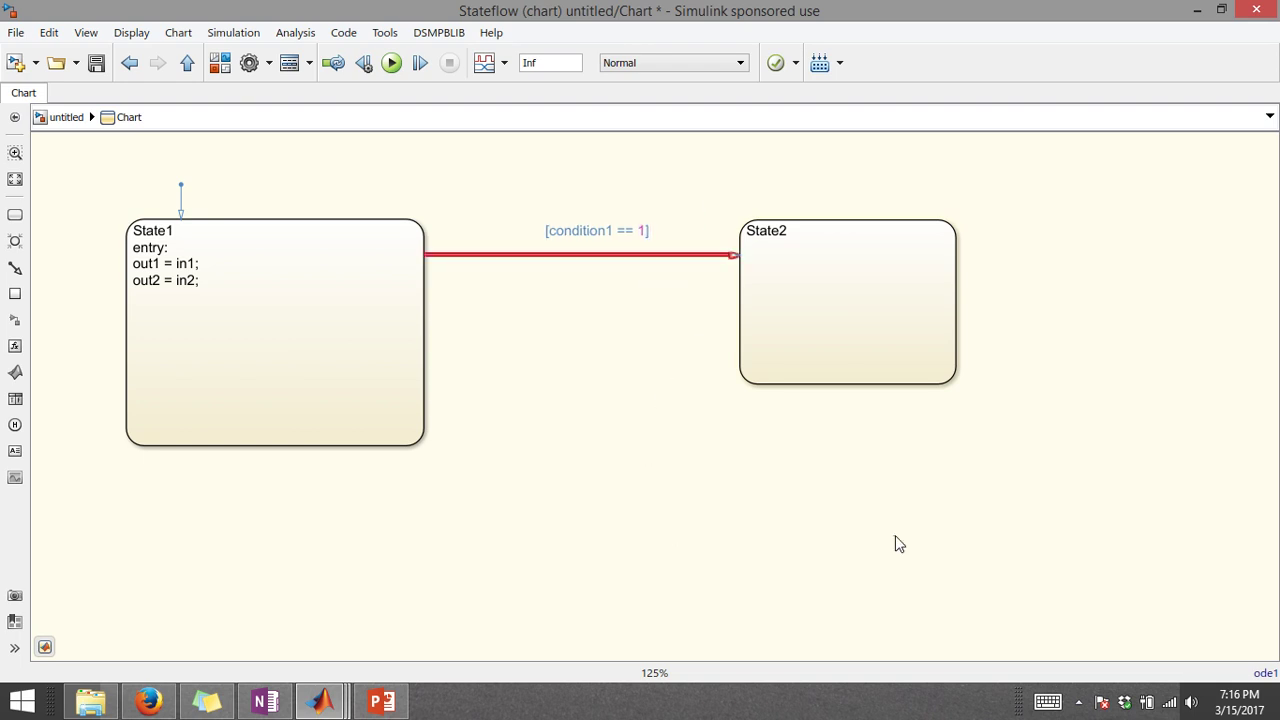
click(868, 318)
click(599, 350)
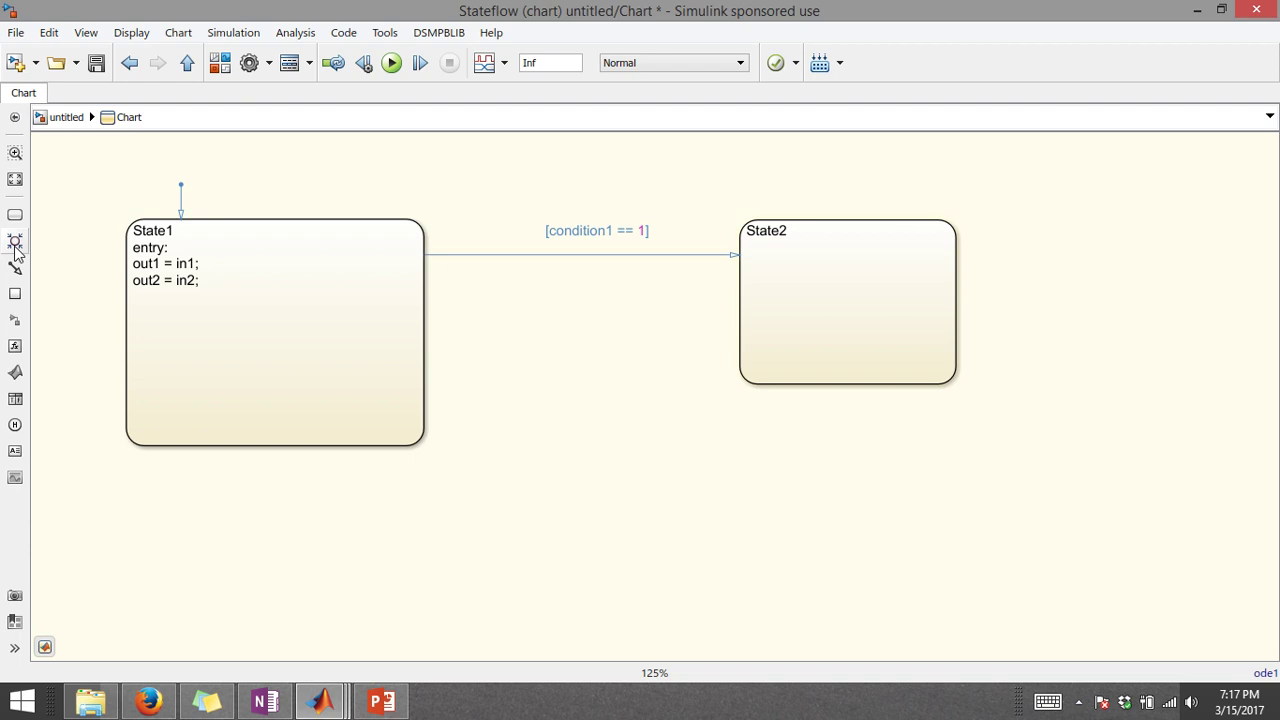
Place a connective junction below and between State1 and State2, and draw a transition from State2's bottom edge to it
drag(15, 250, 692, 484)
drag(777, 386, 800, 466)
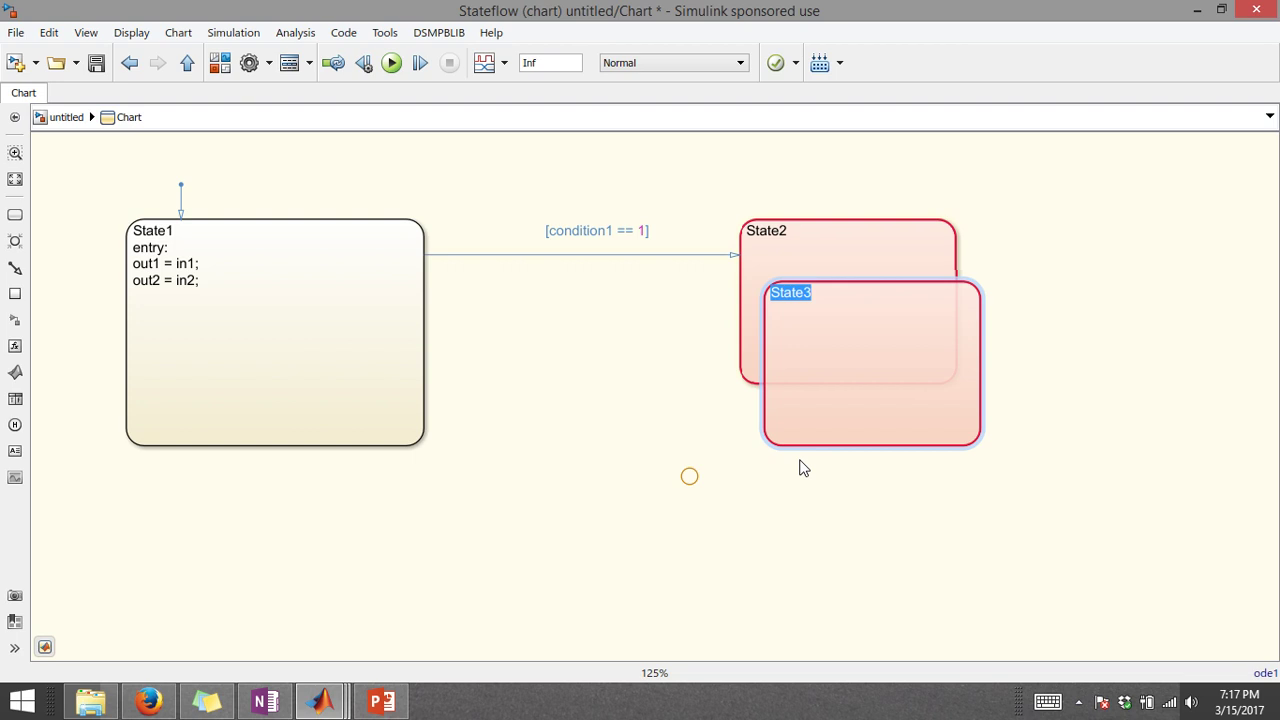
key(Delete)
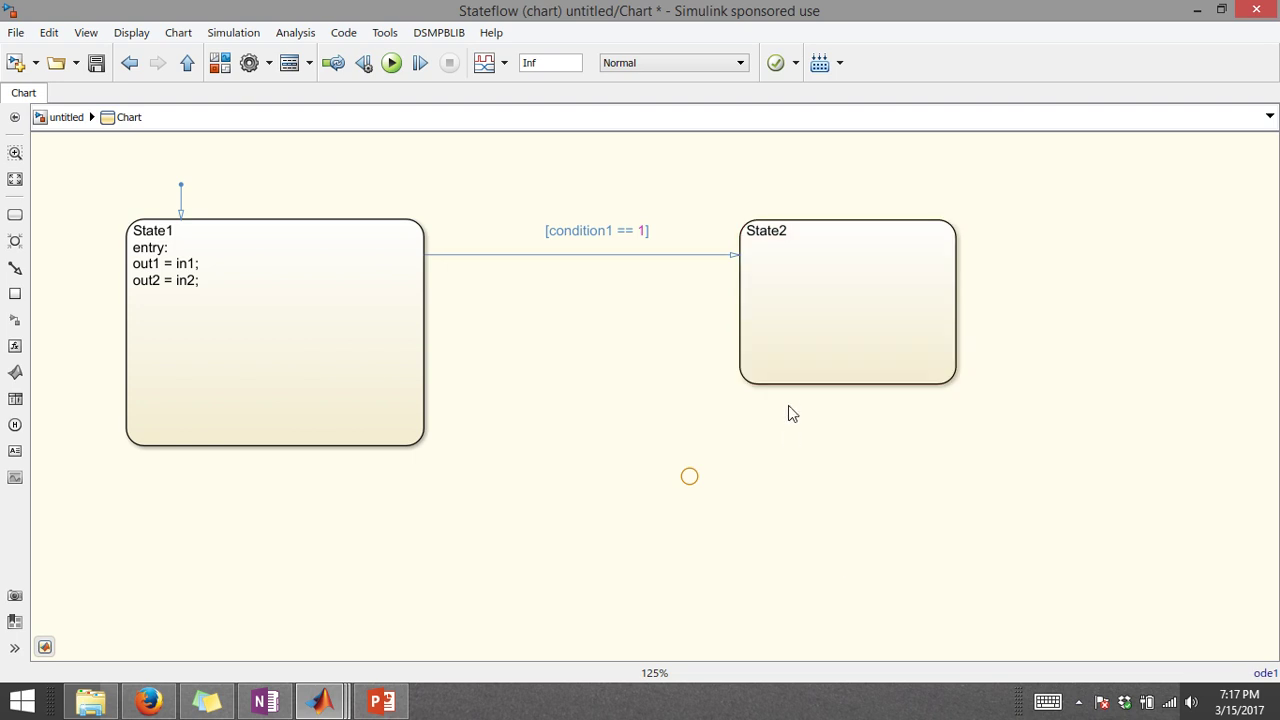
drag(786, 385, 707, 472)
click(729, 511)
click(765, 433)
click(676, 423)
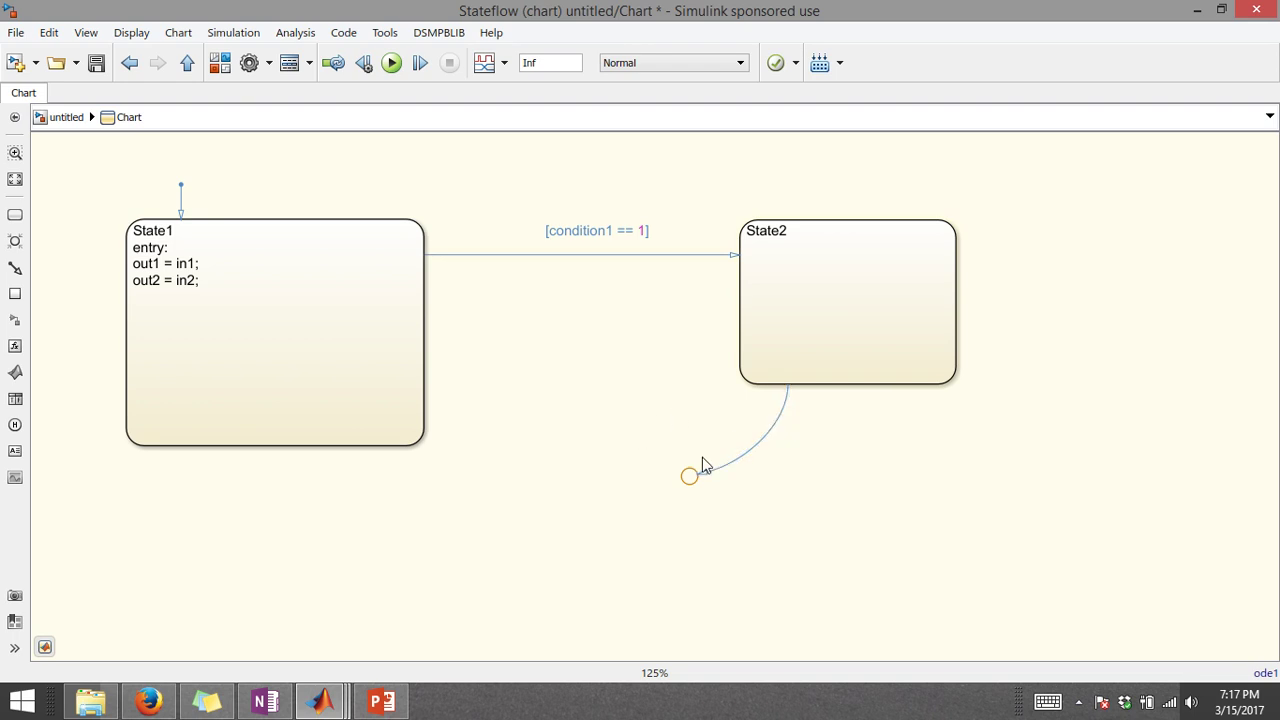
click(771, 425)
click(895, 384)
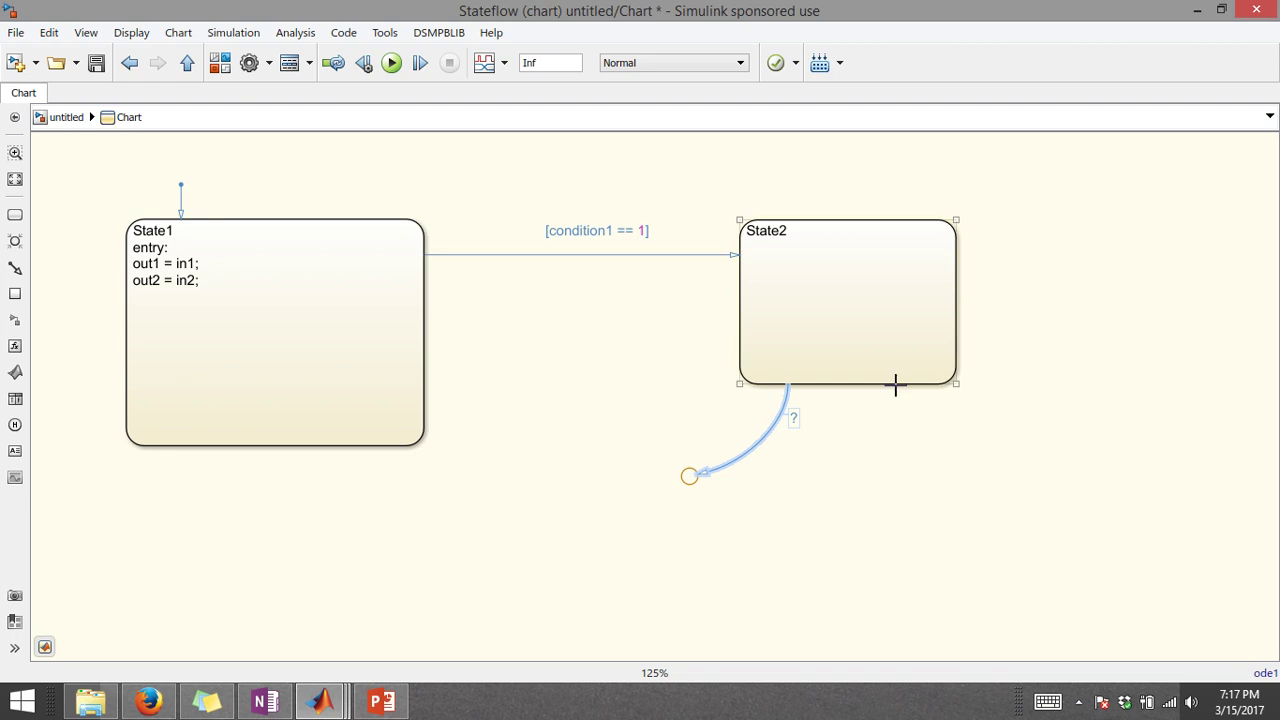
drag(895, 384, 880, 537)
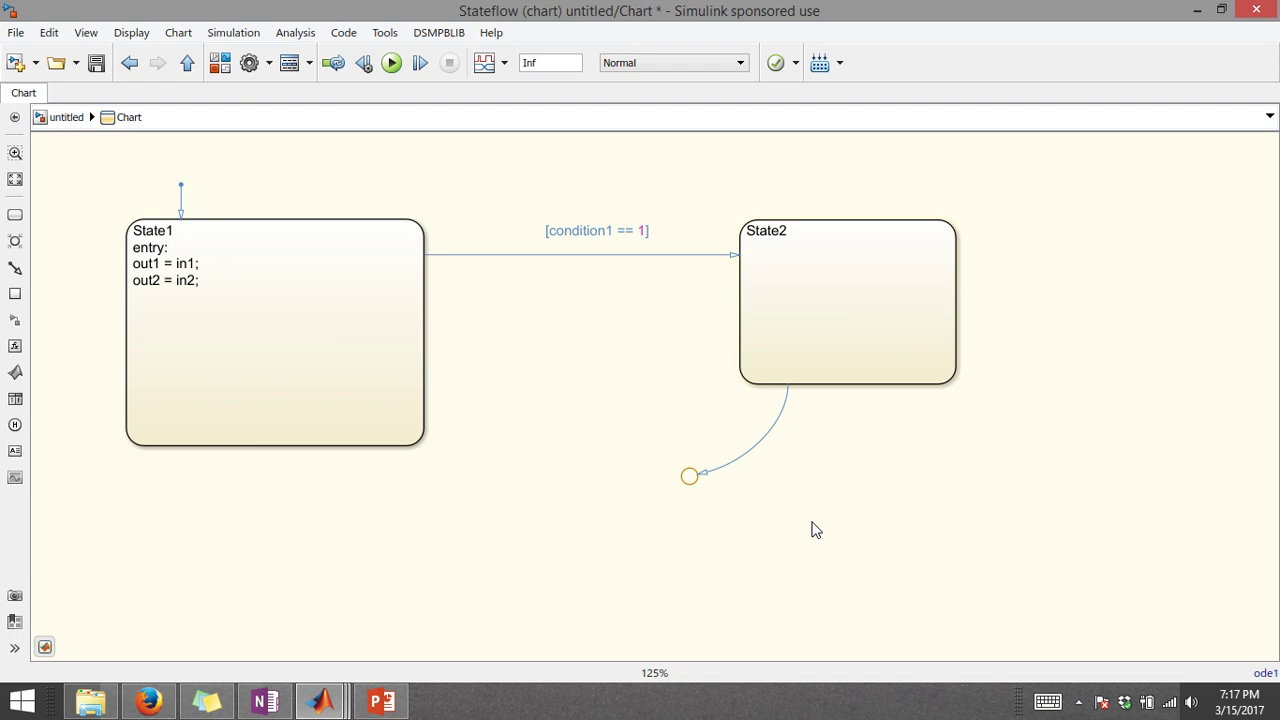
Copy State2 as State3 below State1, and draw transitions from the junction to State1 and State3
drag(684, 477, 412, 423)
drag(809, 363, 464, 623)
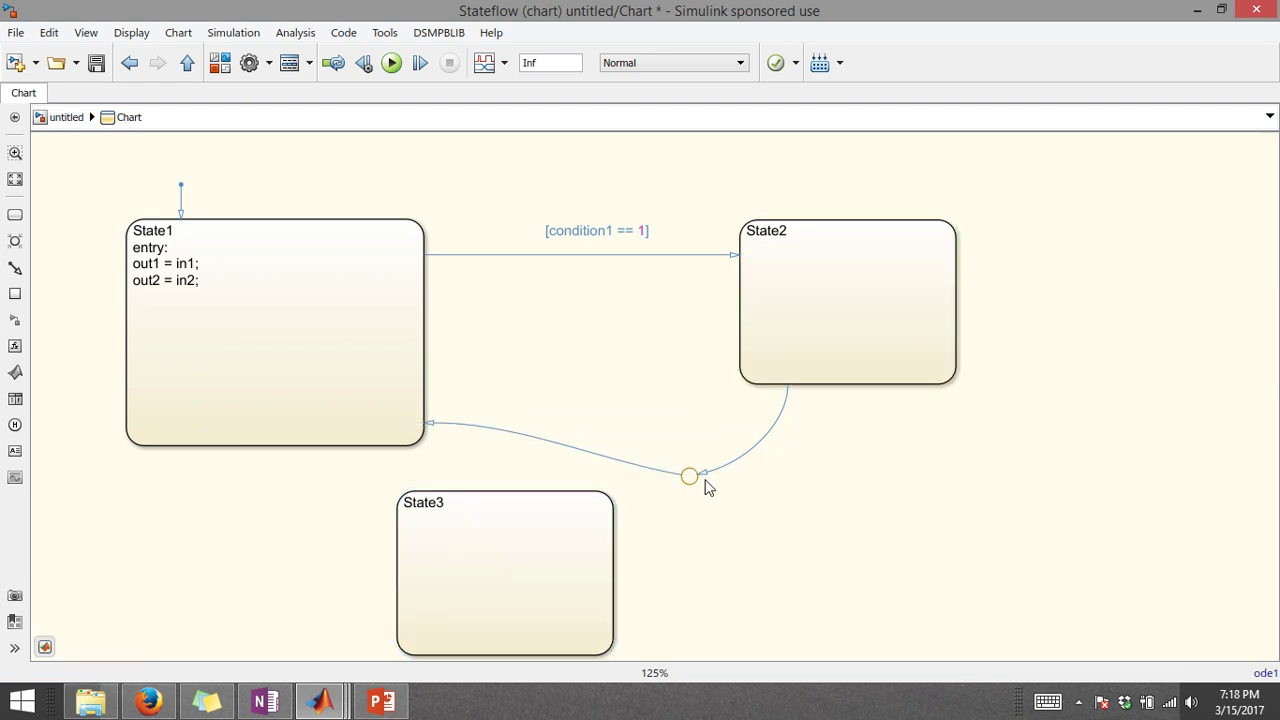
drag(688, 478, 617, 547)
drag(736, 421, 831, 508)
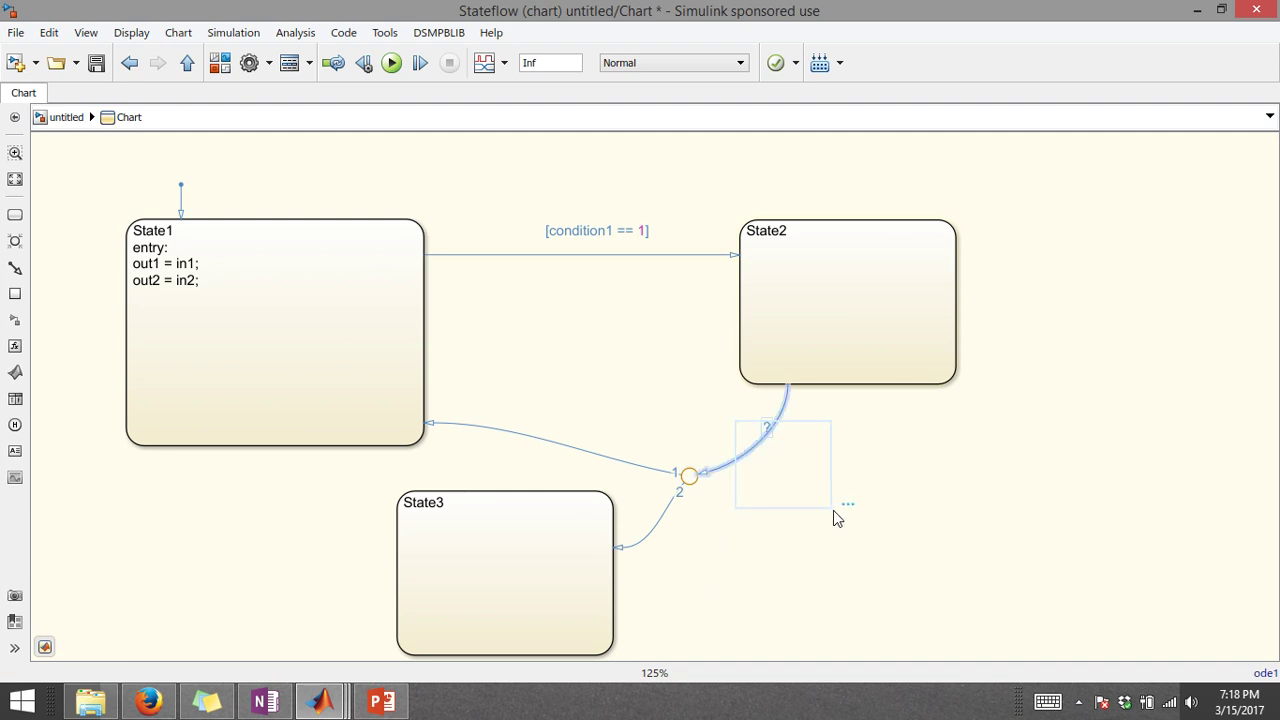
click(621, 465)
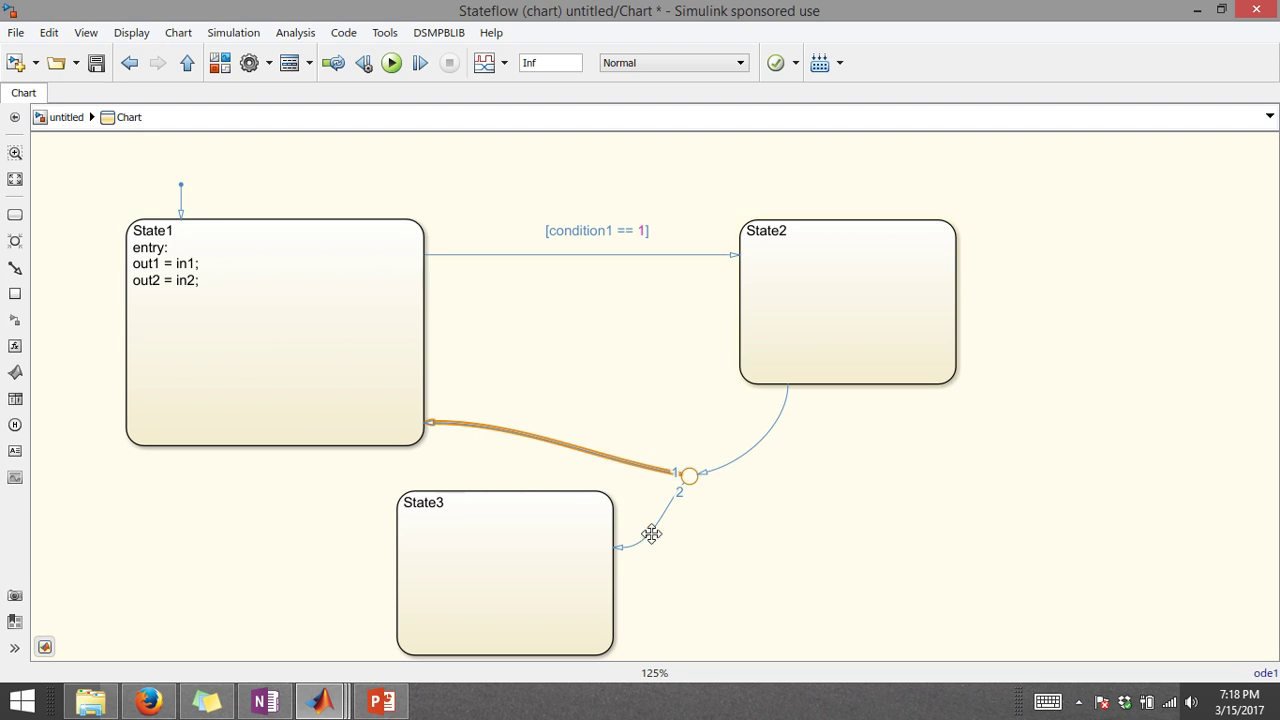
Label the transition from the junction to State3 with the condition [condition2 ==1]
mouse_move(646, 444)
click(674, 468)
click(654, 467)
double_click(659, 521)
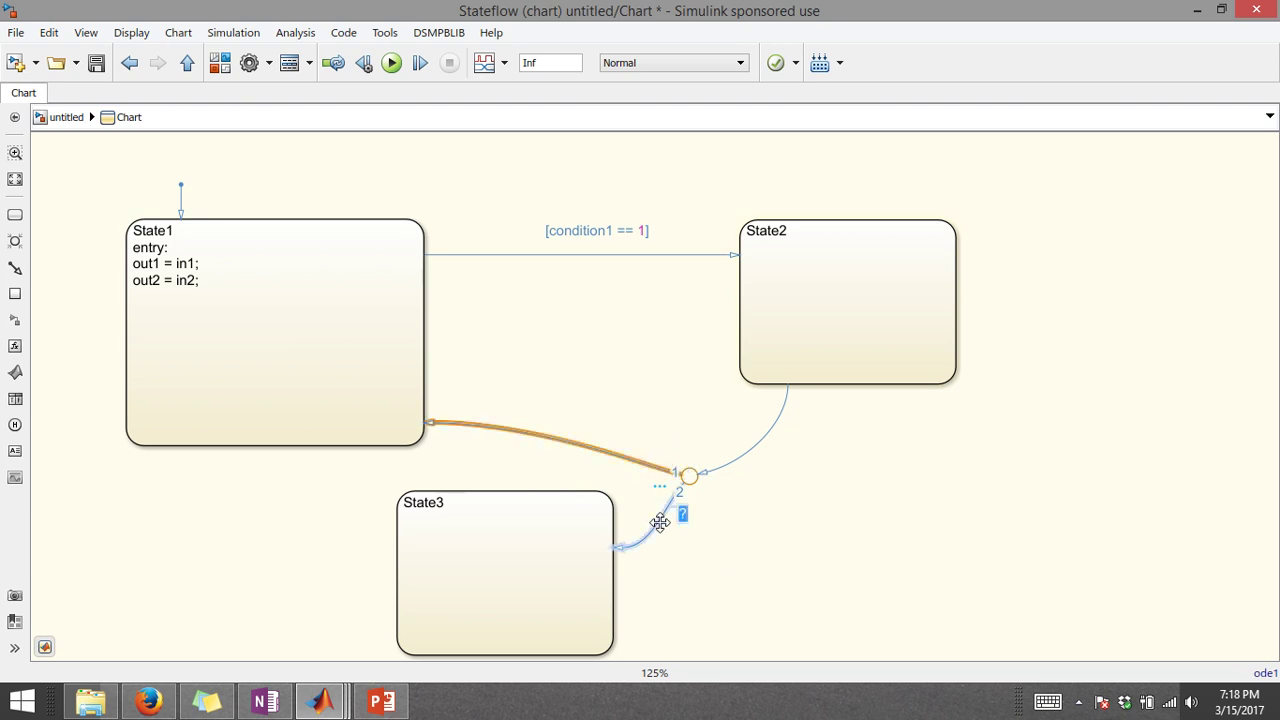
text(condition2 = )
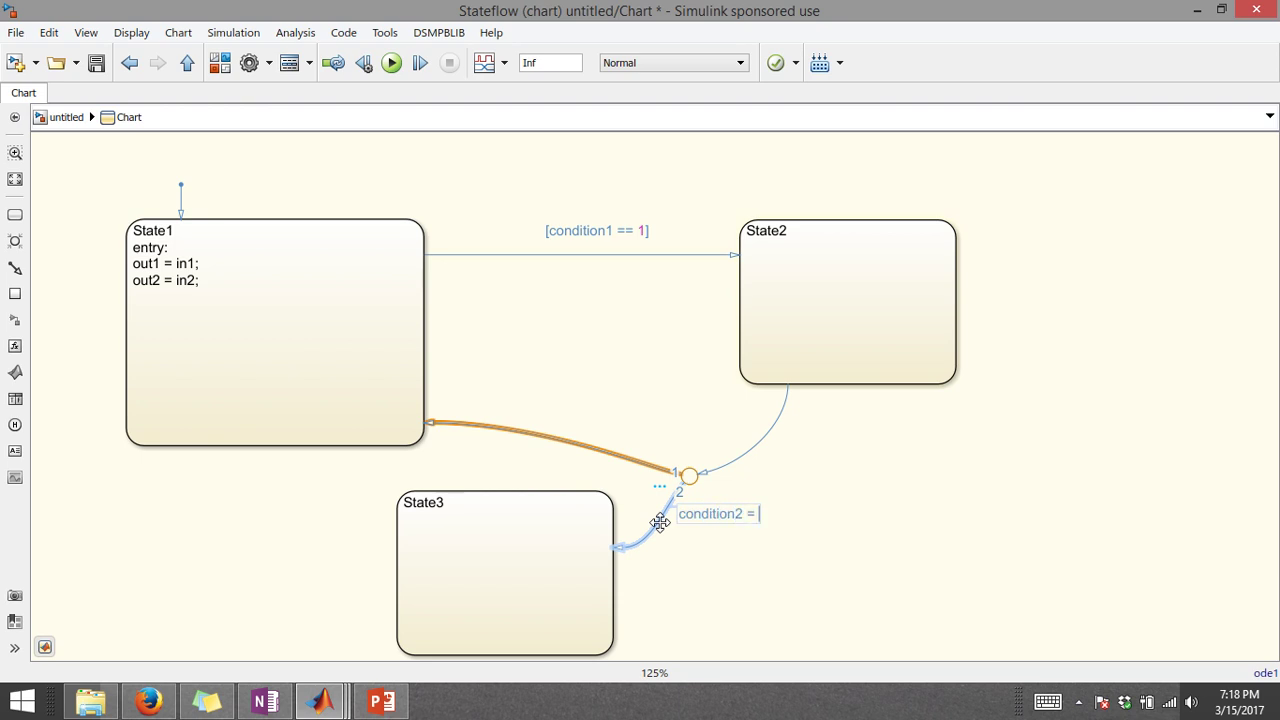
text(=1)
key(Return)
click(772, 569)
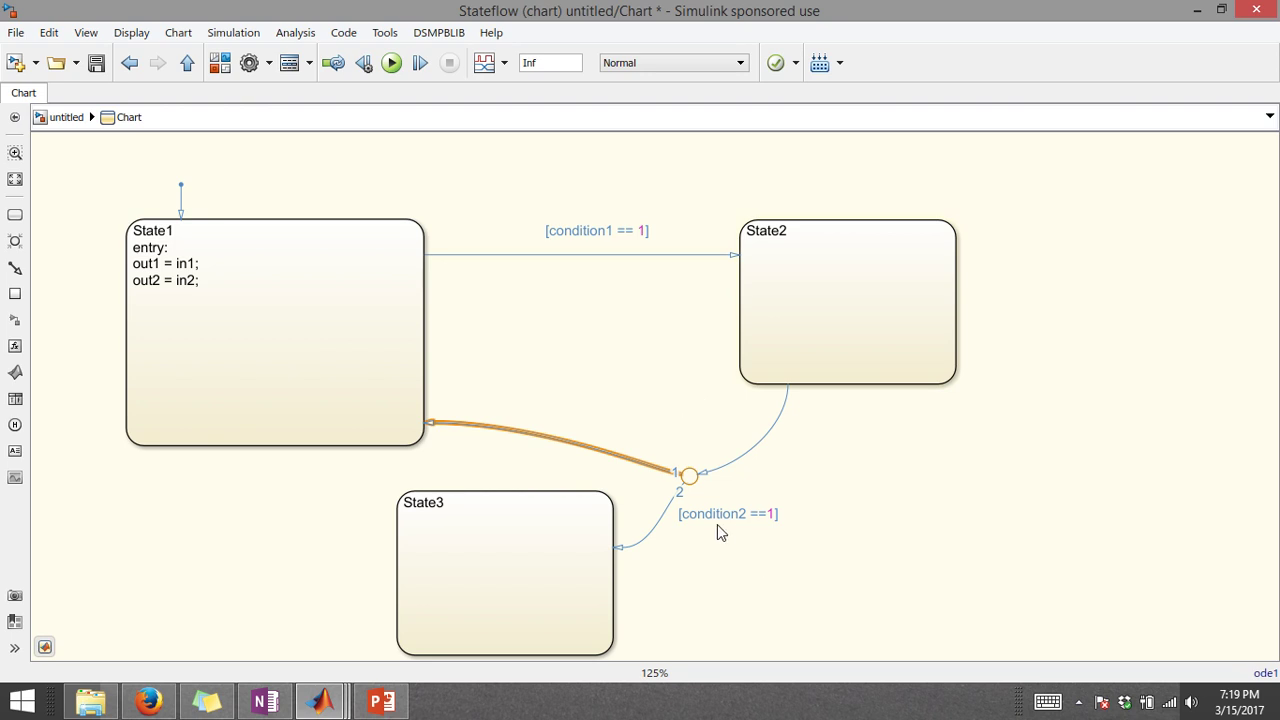
Change the junction's execution order so the State3 transition is evaluated first and the State1 transition second
mouse_move(650, 435)
mouse_move(680, 474)
mouse_down()
mouse_move(614, 460)
mouse_move(697, 483)
mouse_move(688, 475)
mouse_up()
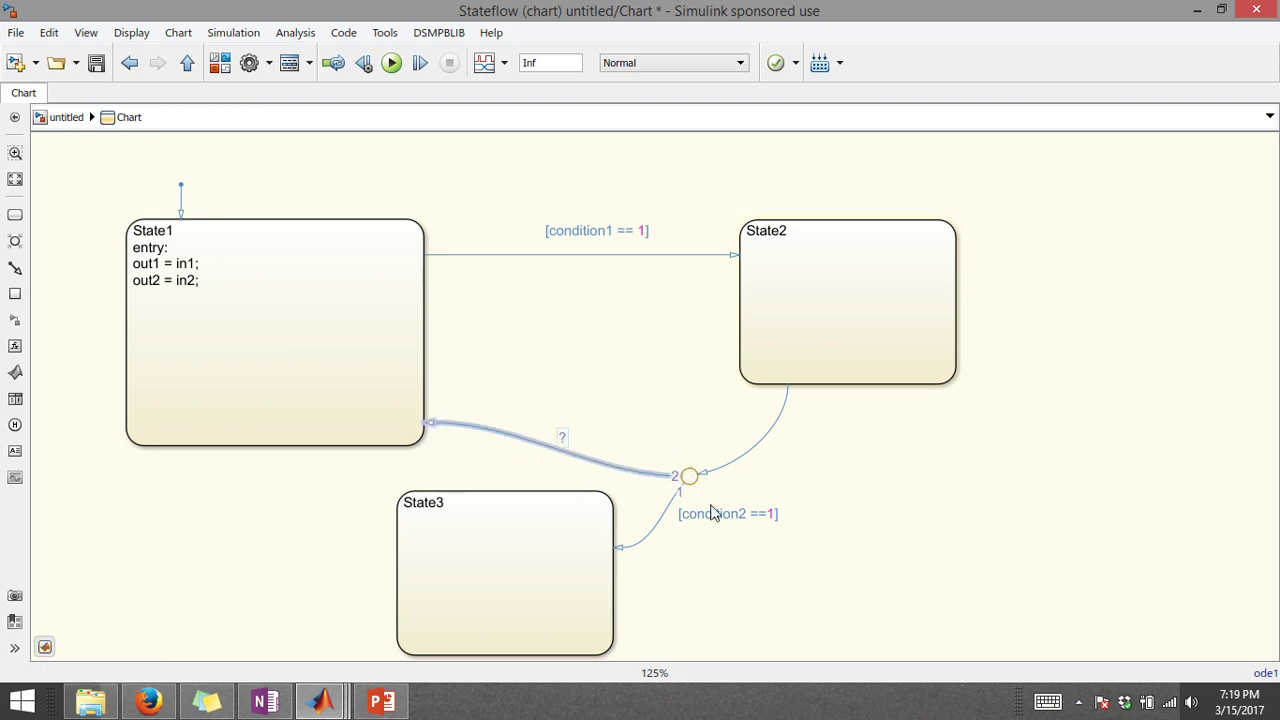
click(713, 513)
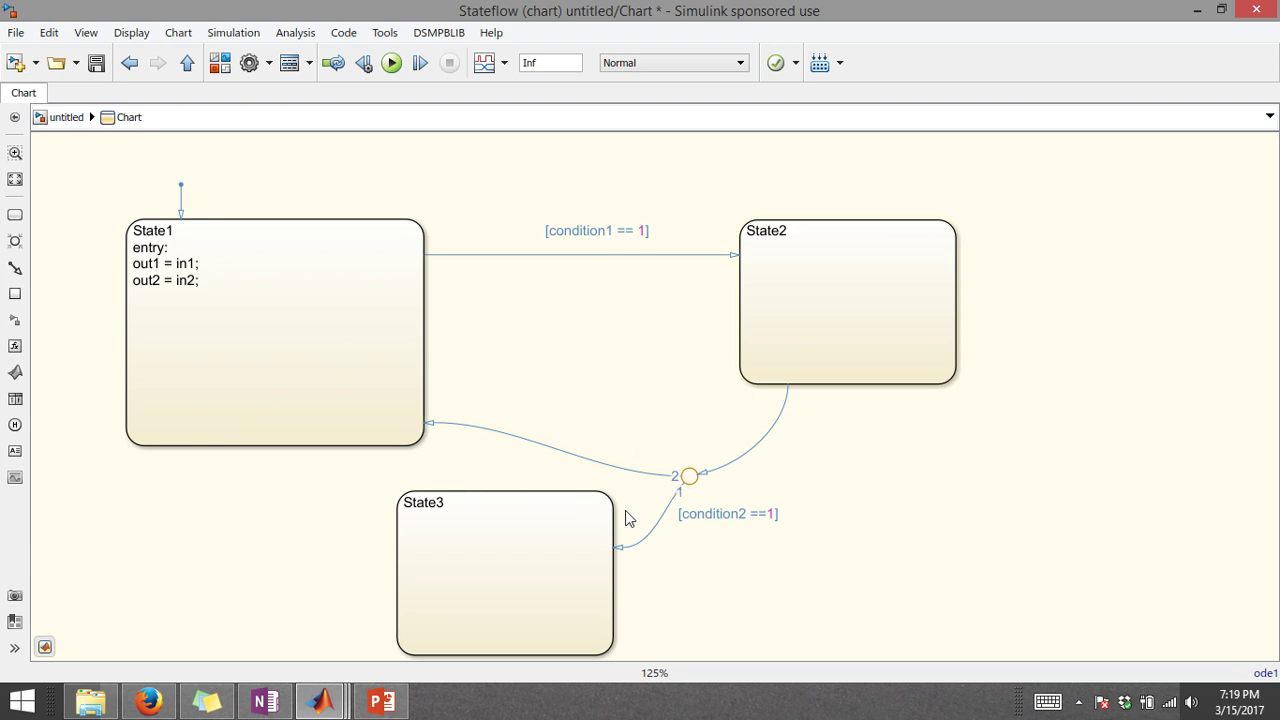
click(635, 471)
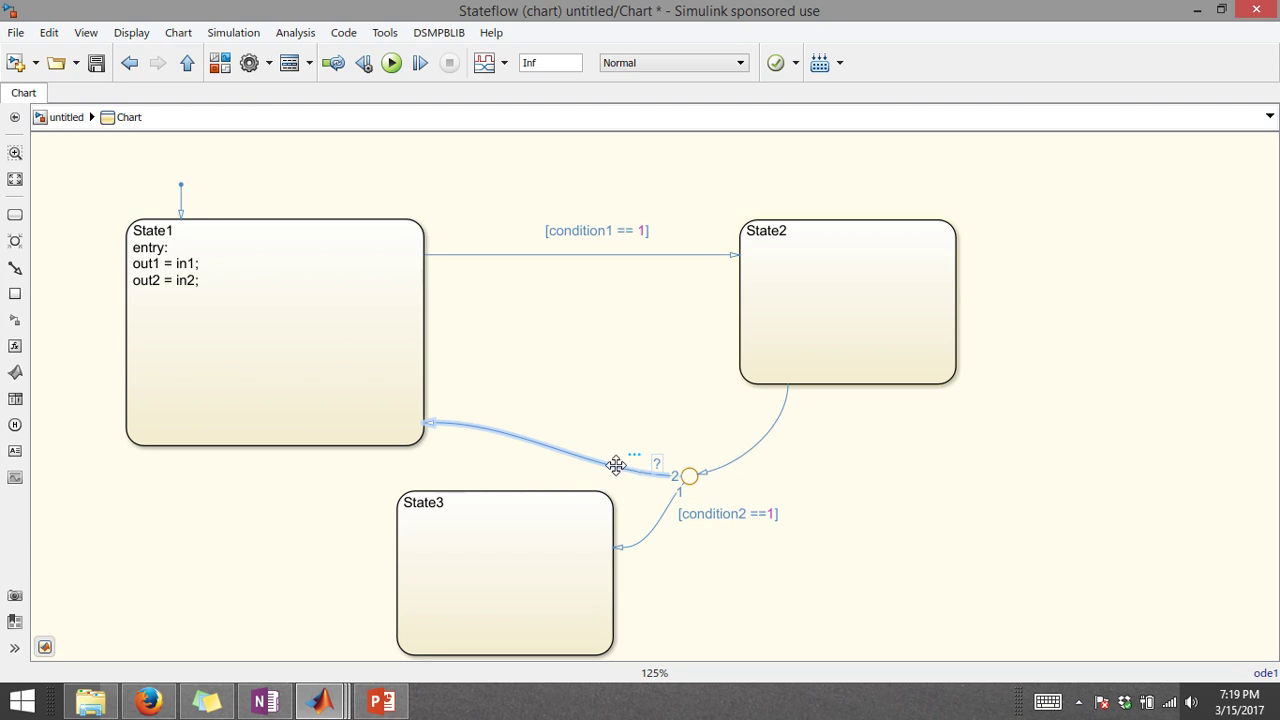
click(558, 408)
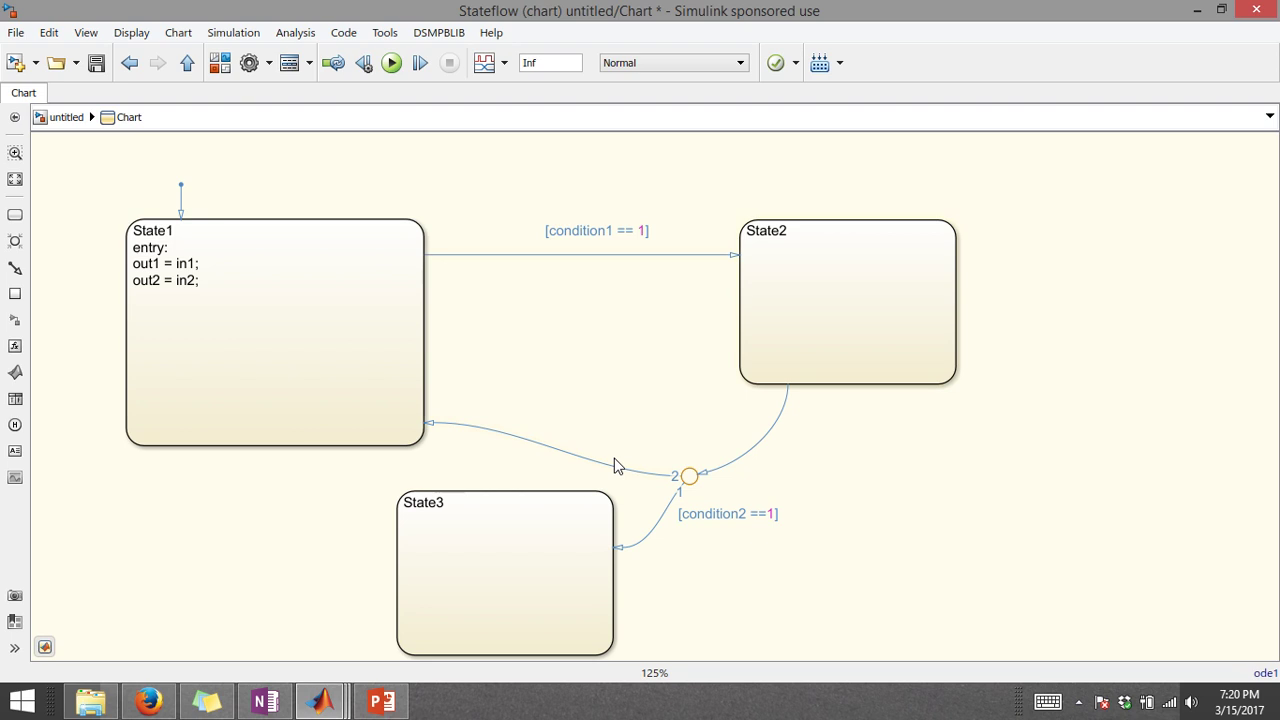
click(786, 228)
click(600, 334)
click(766, 210)
click(655, 467)
click(540, 550)
click(647, 487)
click(727, 635)
Draw a transition from State3 to State1's bottom edge and label it [condition2 == 0 && condition1 == 0]
drag(400, 554, 276, 432)
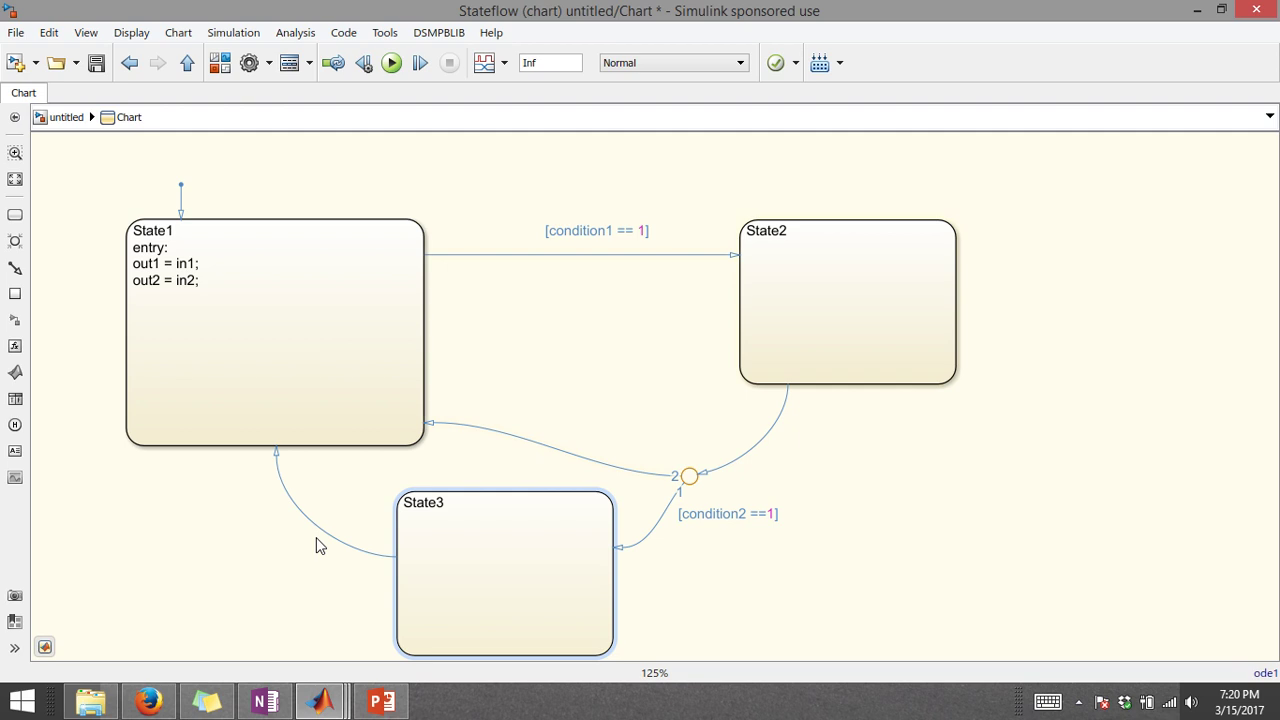
text([condition2 == 0 && Condition)
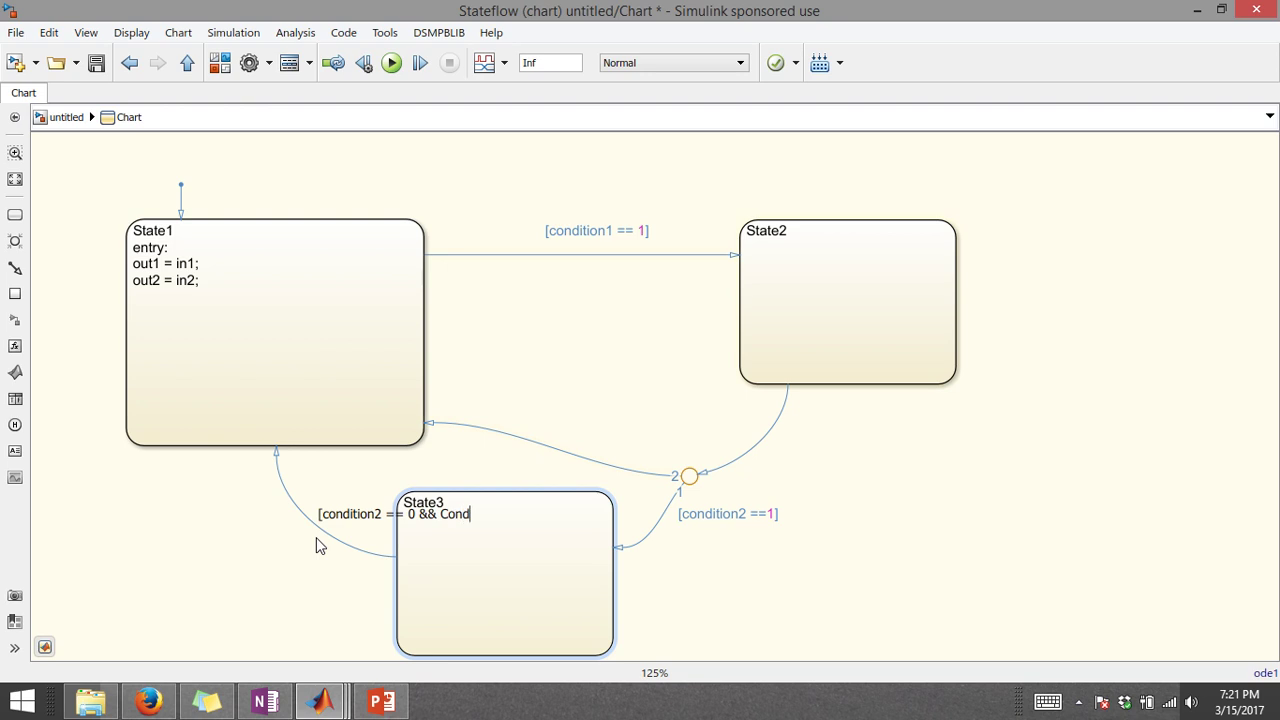
key(BackSpace)
key(BackSpace)
key(BackSpace)
key(BackSpace)
key(BackSpace)
key(BackSpace)
key(BackSpace)
key(BackSpace)
key(BackSpace)
text(condition1 == 0])
click(435, 453)
Move the State3-to-State1 transition label off State3 to the free area beside the transition's outer curve
click(386, 512)
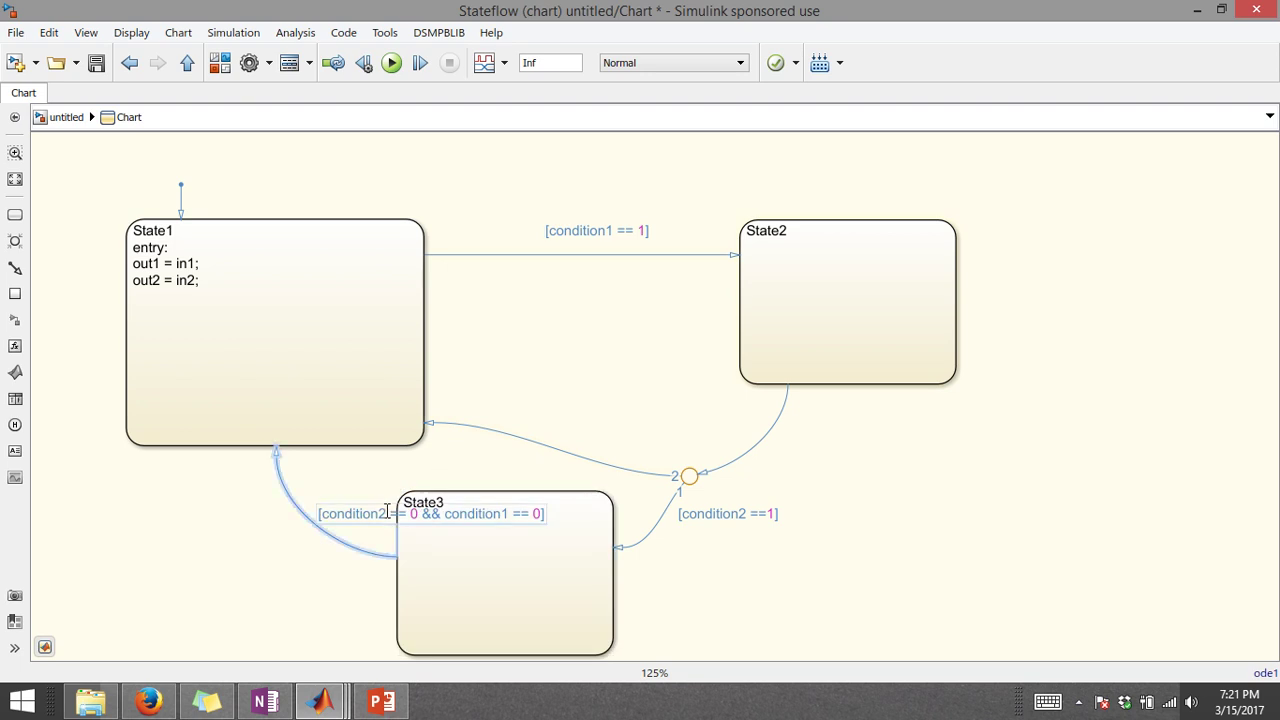
drag(386, 512, 191, 559)
click(376, 520)
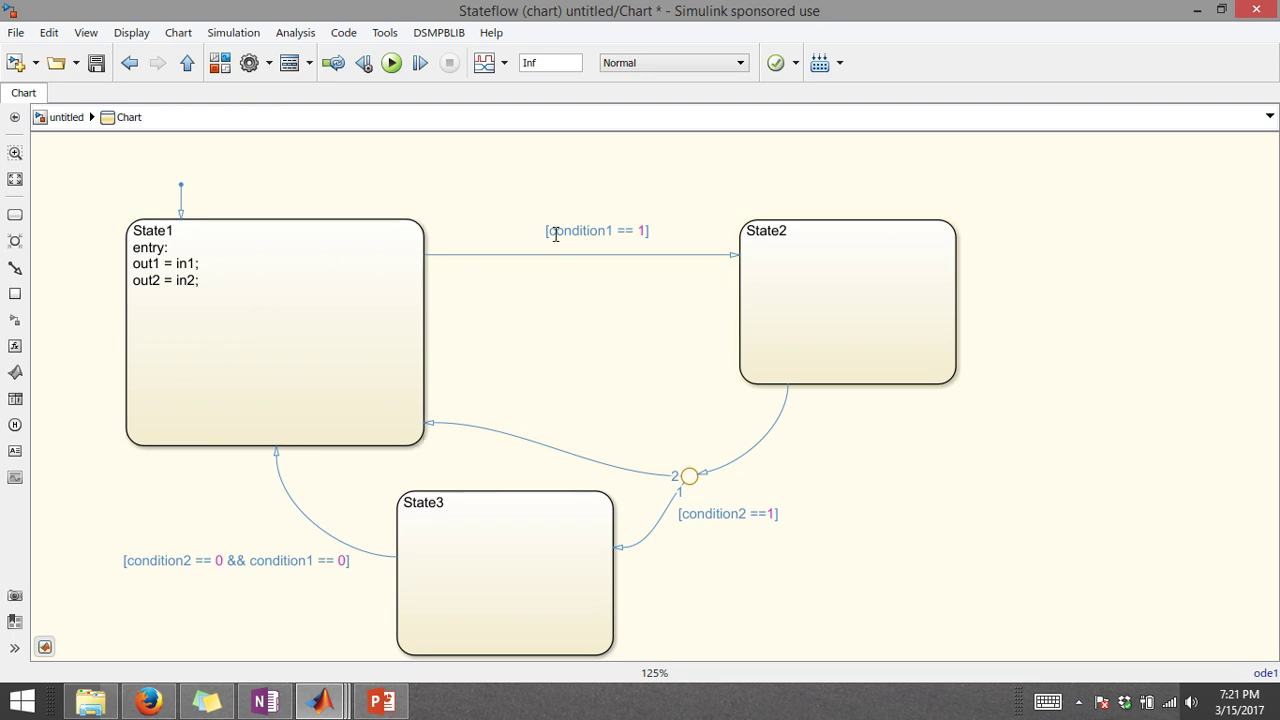
click(826, 338)
click(268, 585)
click(205, 370)
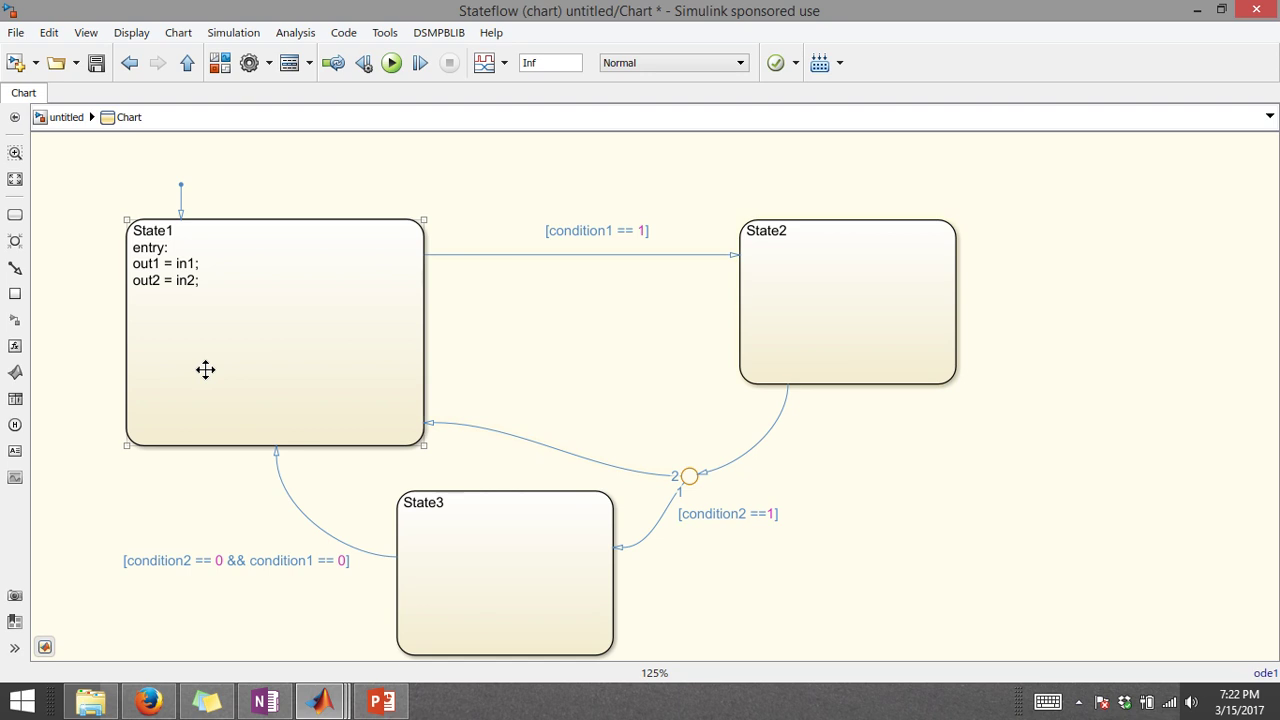
click(460, 290)
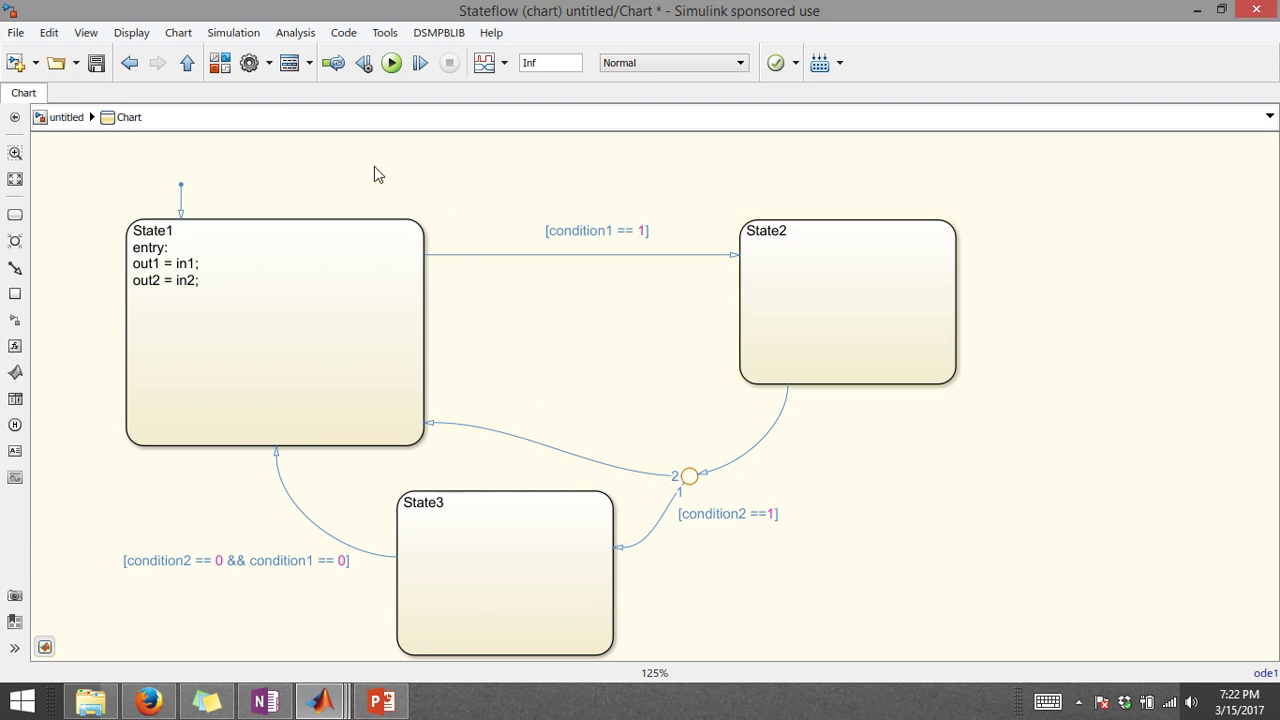
click(787, 236)
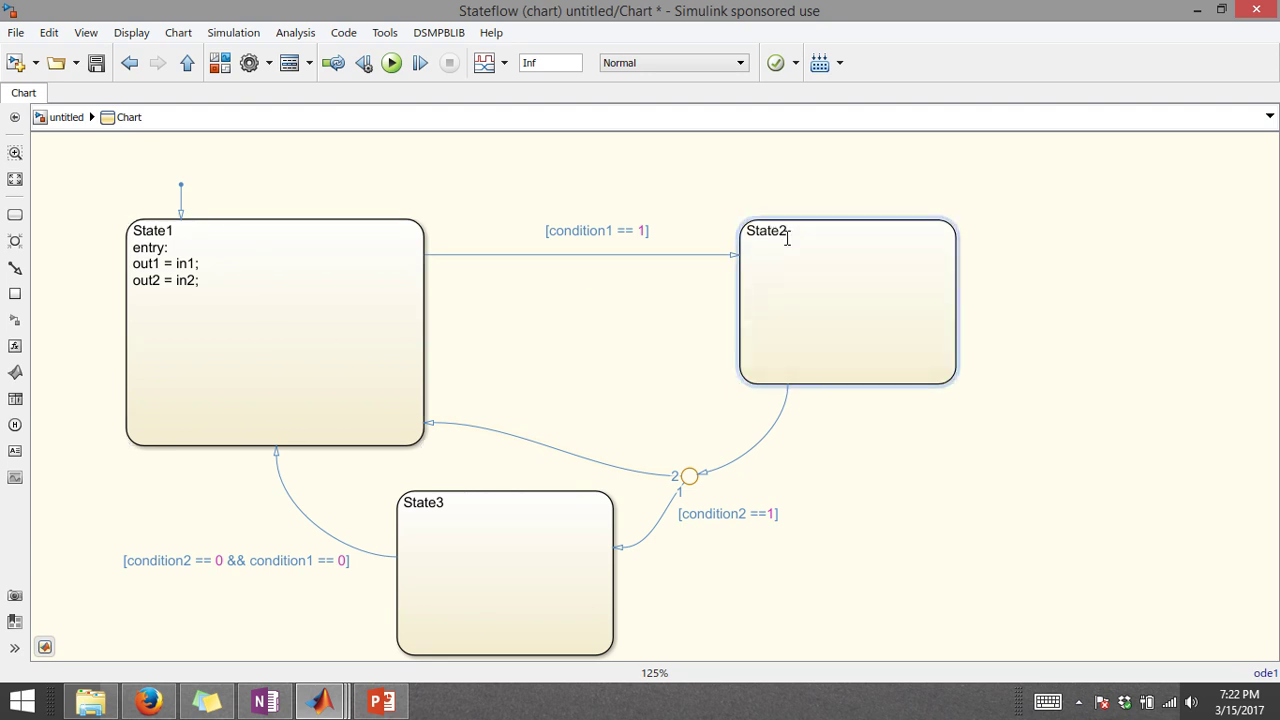
key(Return)
Label the transition from State2 to the junction with the condition [condition1 == 0]
click(778, 448)
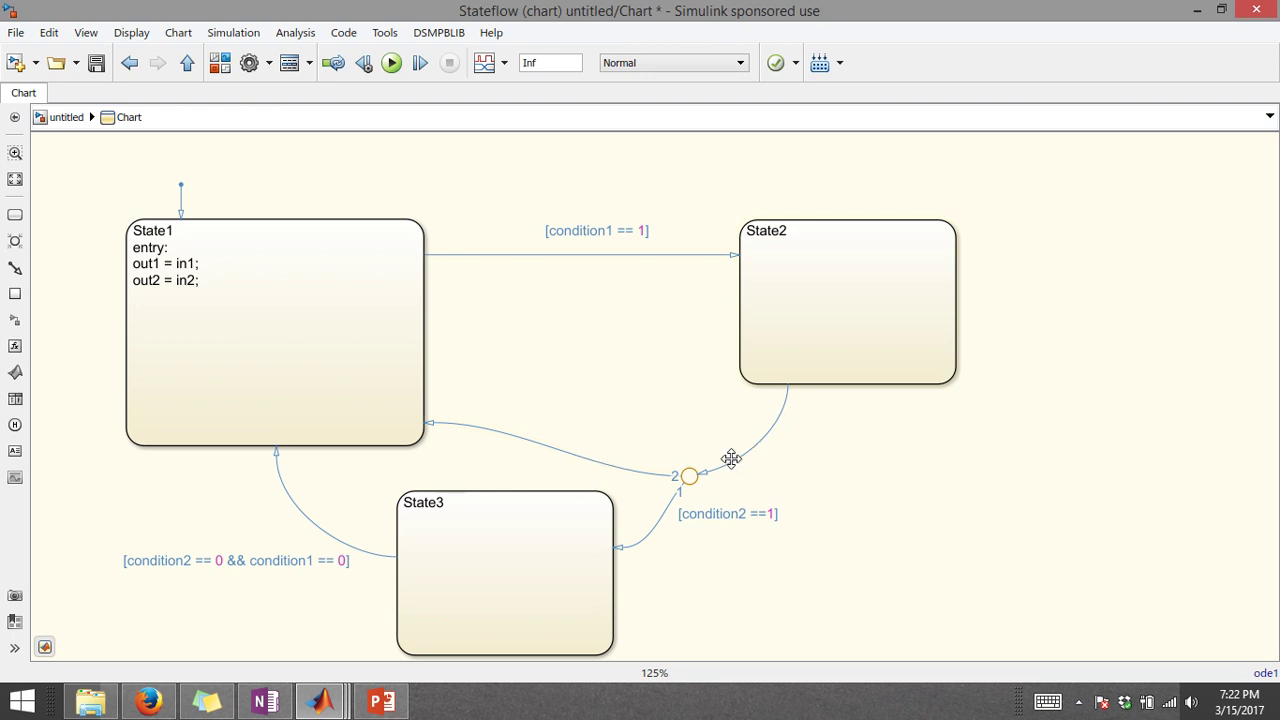
click(766, 437)
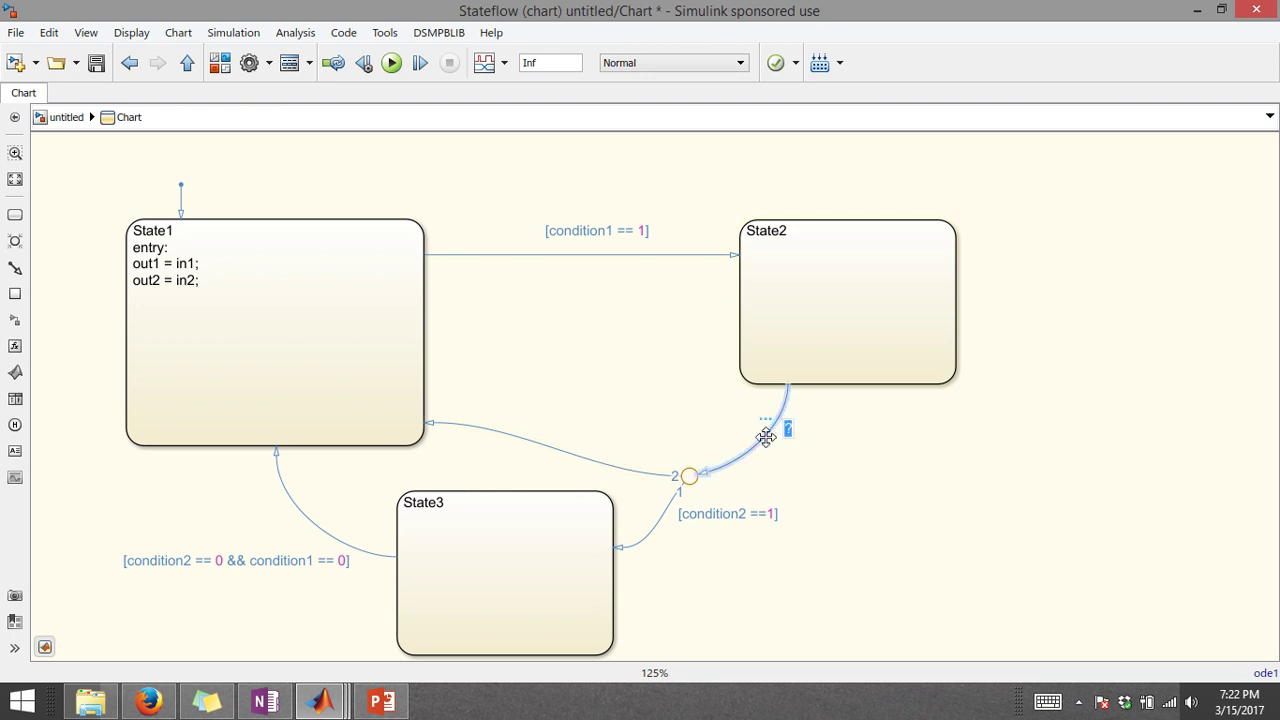
text([condition1 == 0])
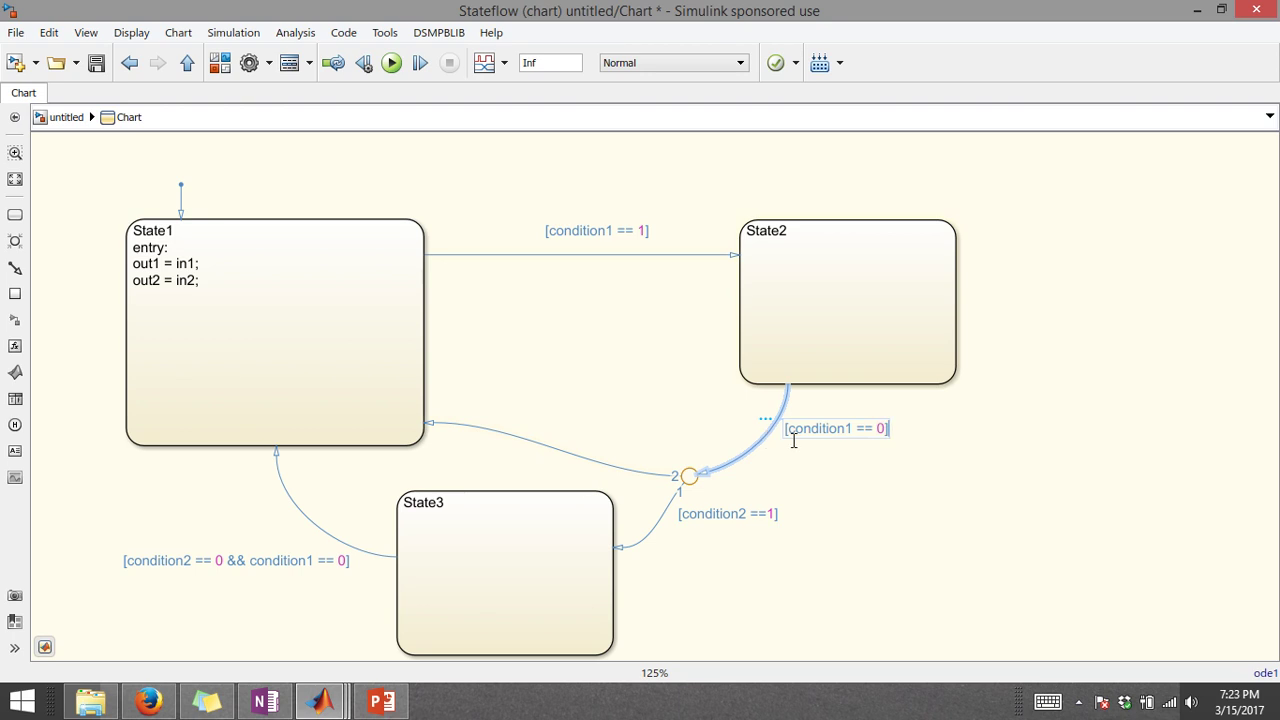
click(968, 558)
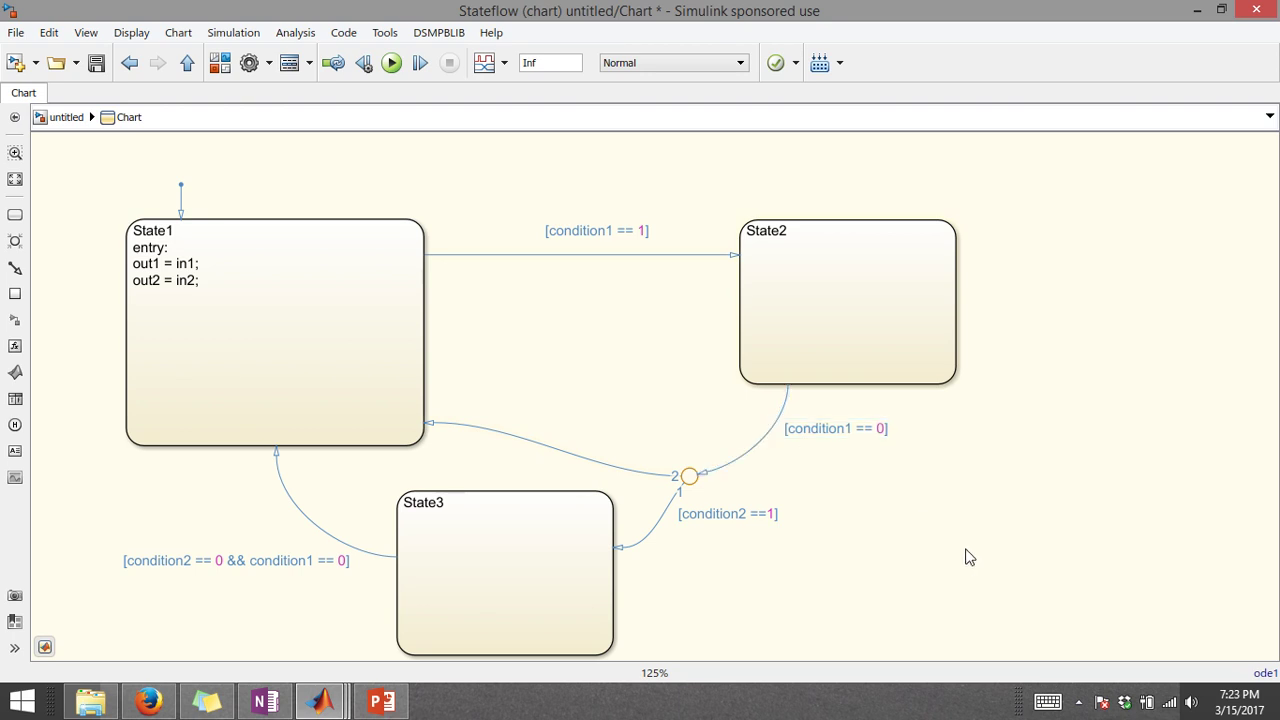
click(312, 360)
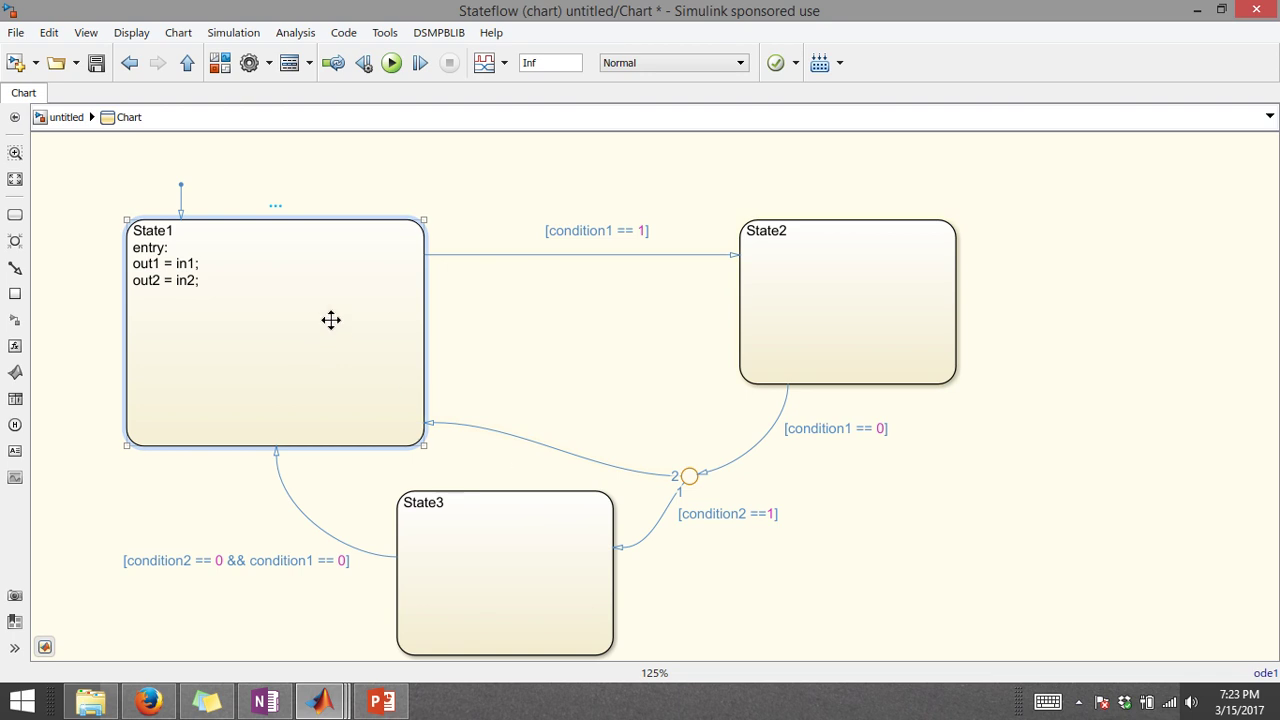
click(669, 427)
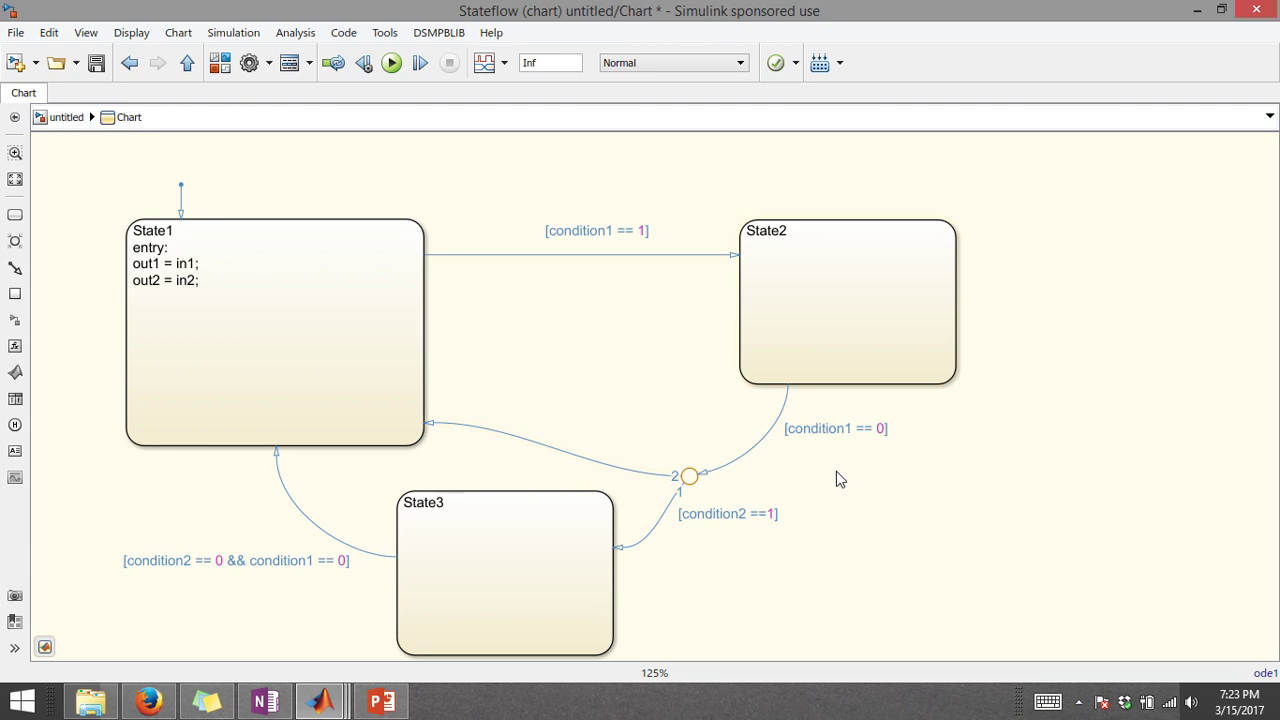
click(774, 230)
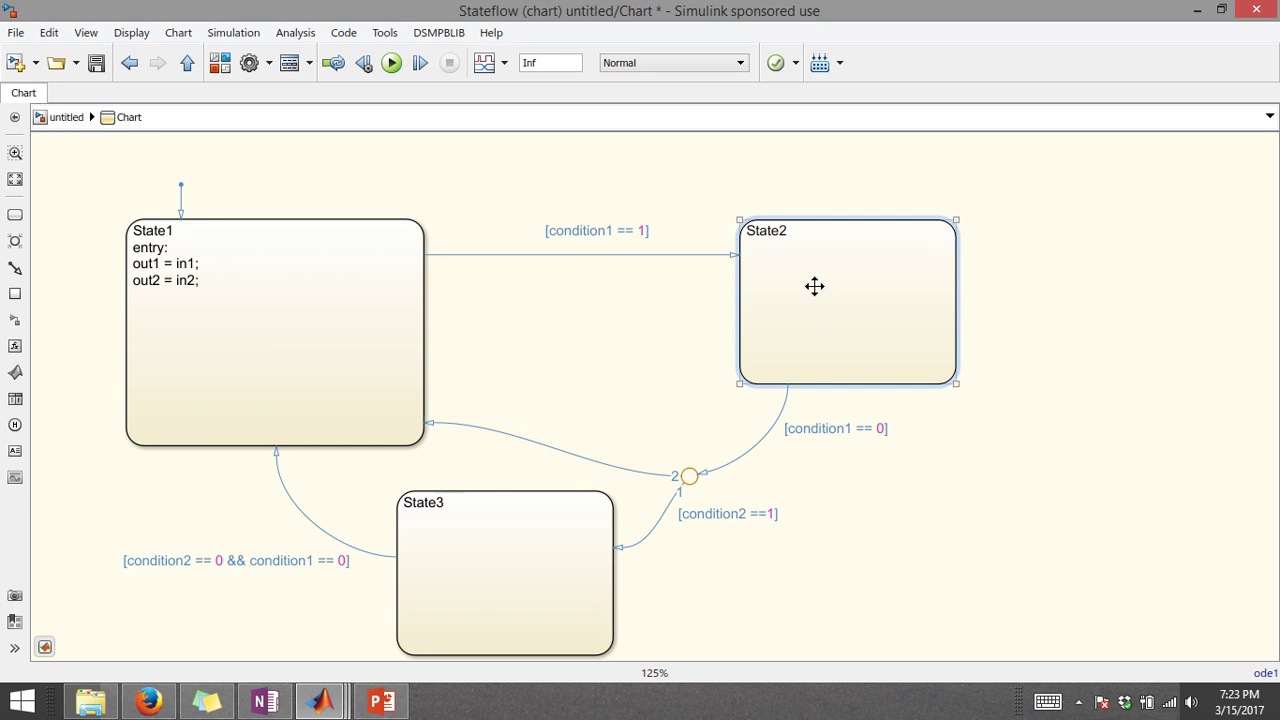
click(641, 358)
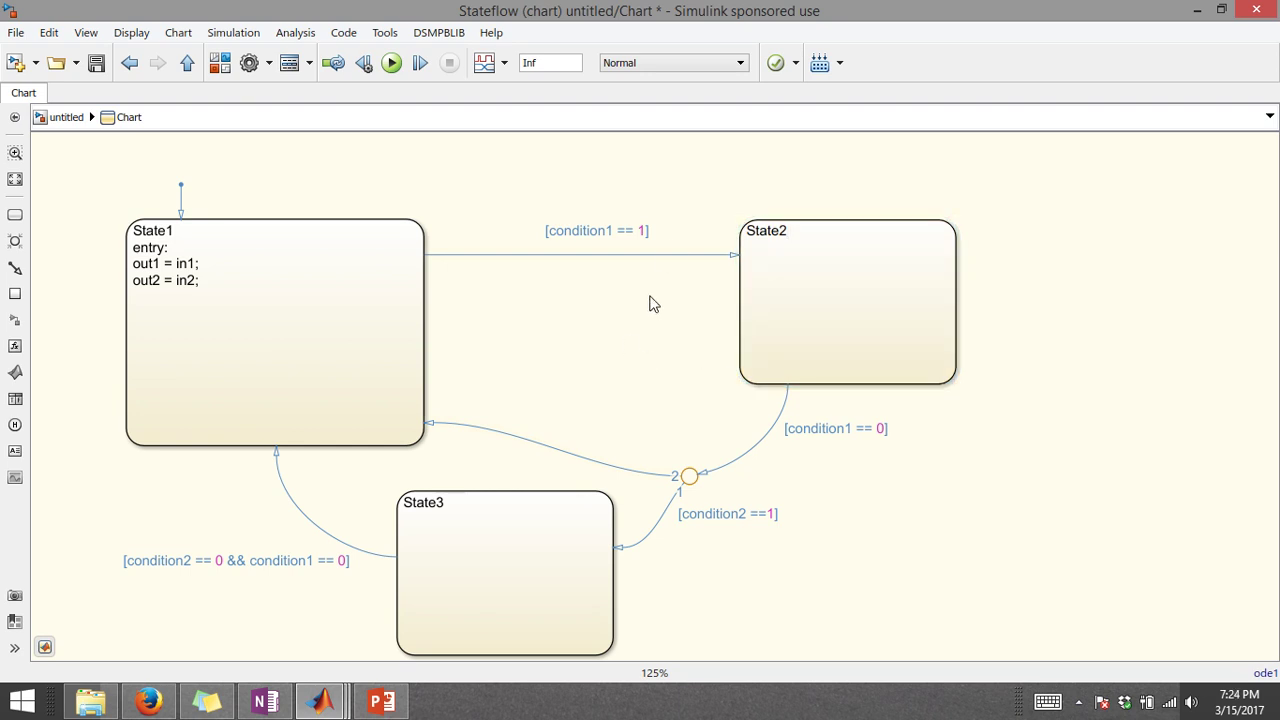
click(810, 360)
click(807, 410)
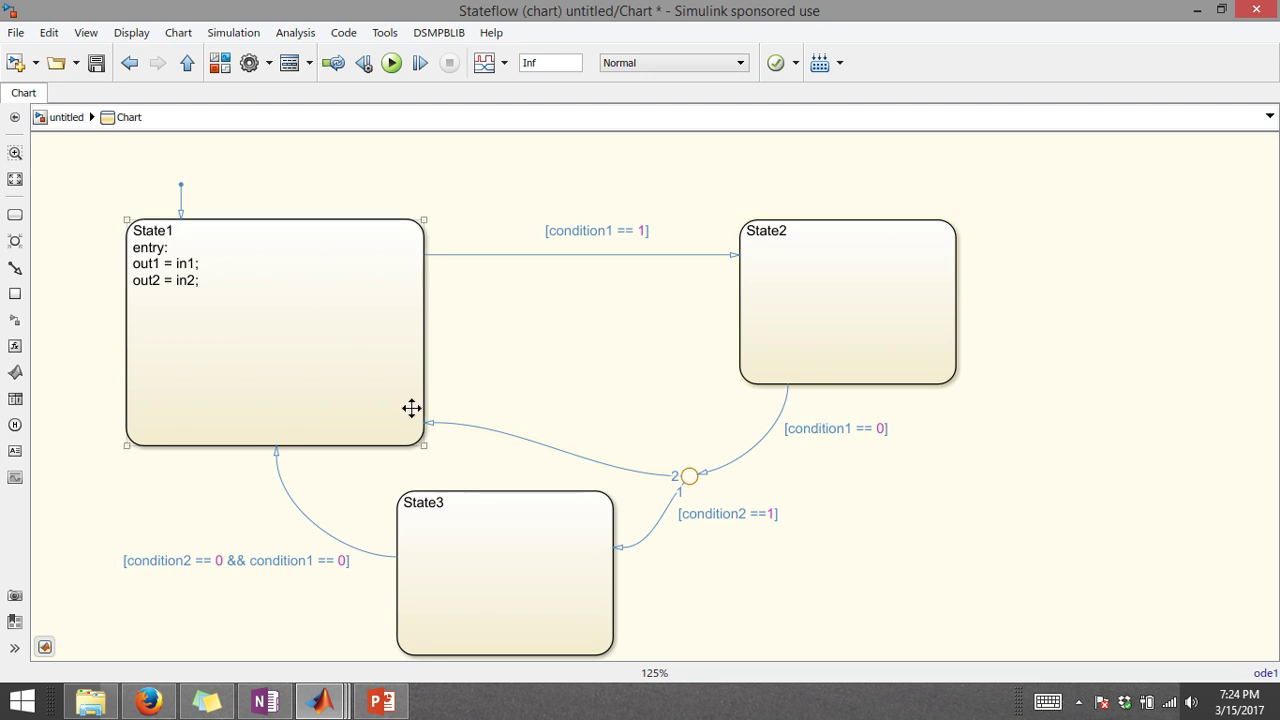
Add an entry section to State2 with out1 = out2; as its first action and begin a second action line
click(875, 229)
click(1159, 258)
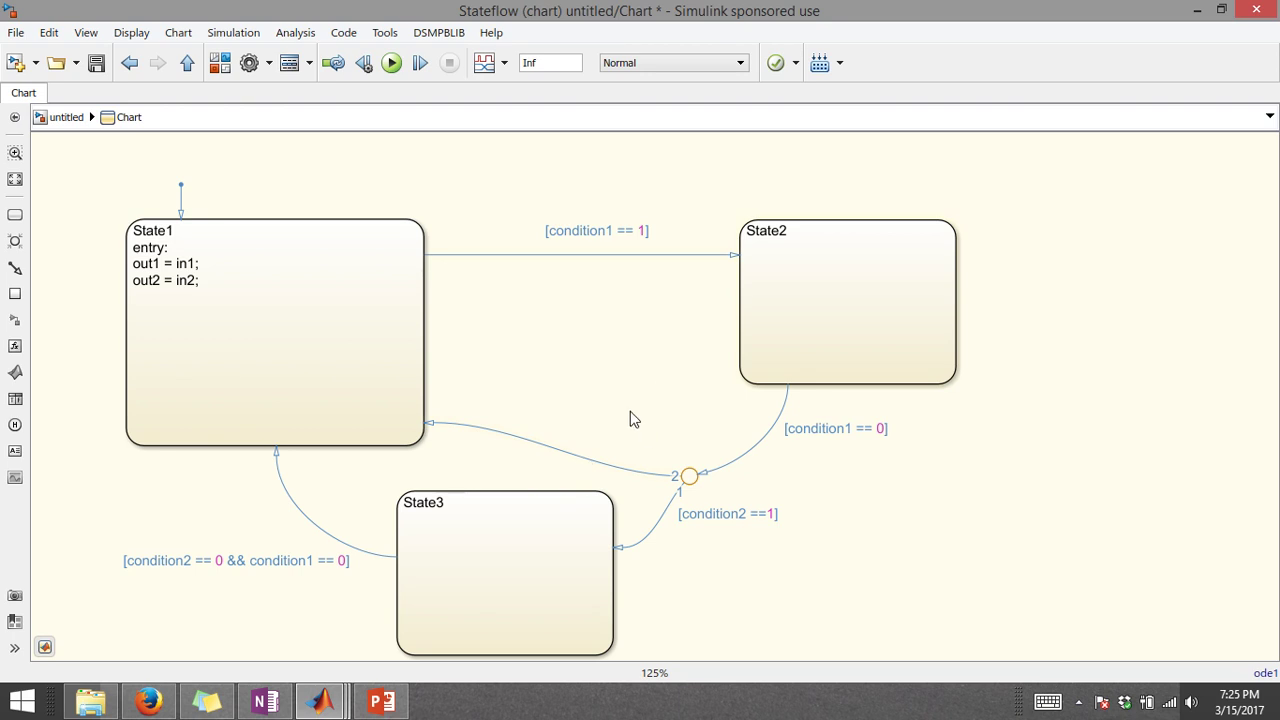
click(789, 230)
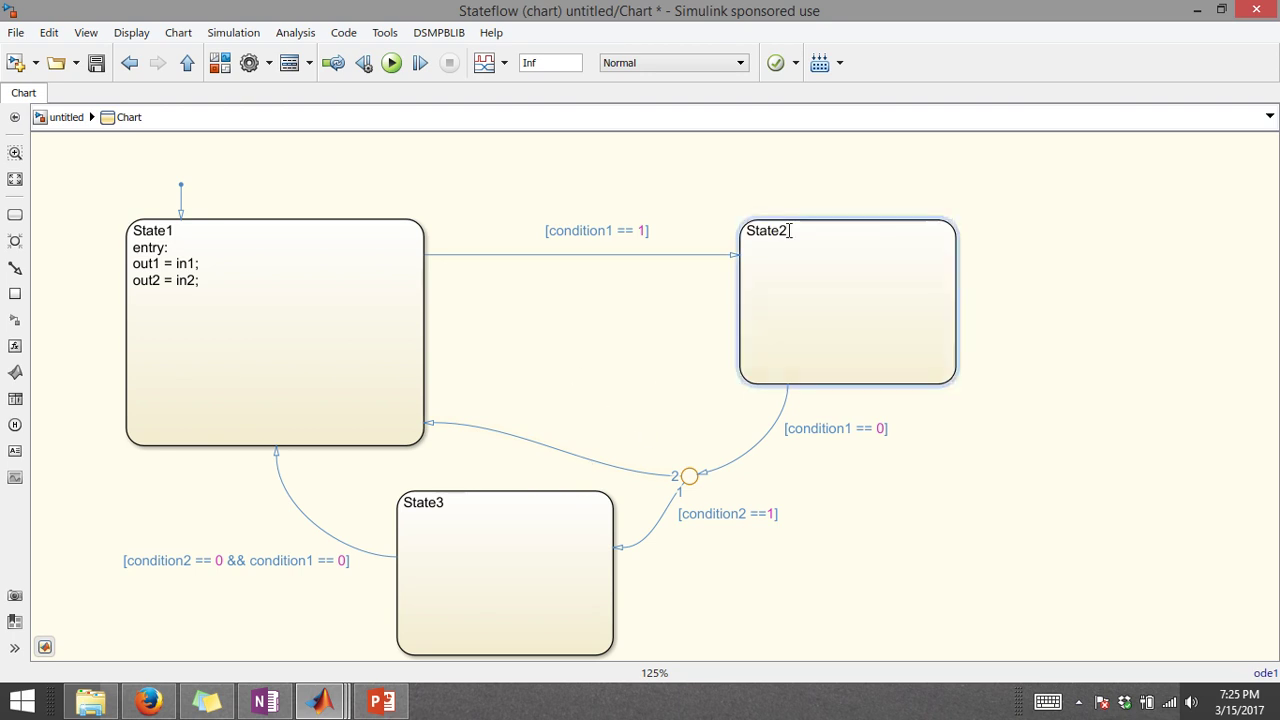
key(Return)
text(entry:)
key(Return)
text(out1 = out)
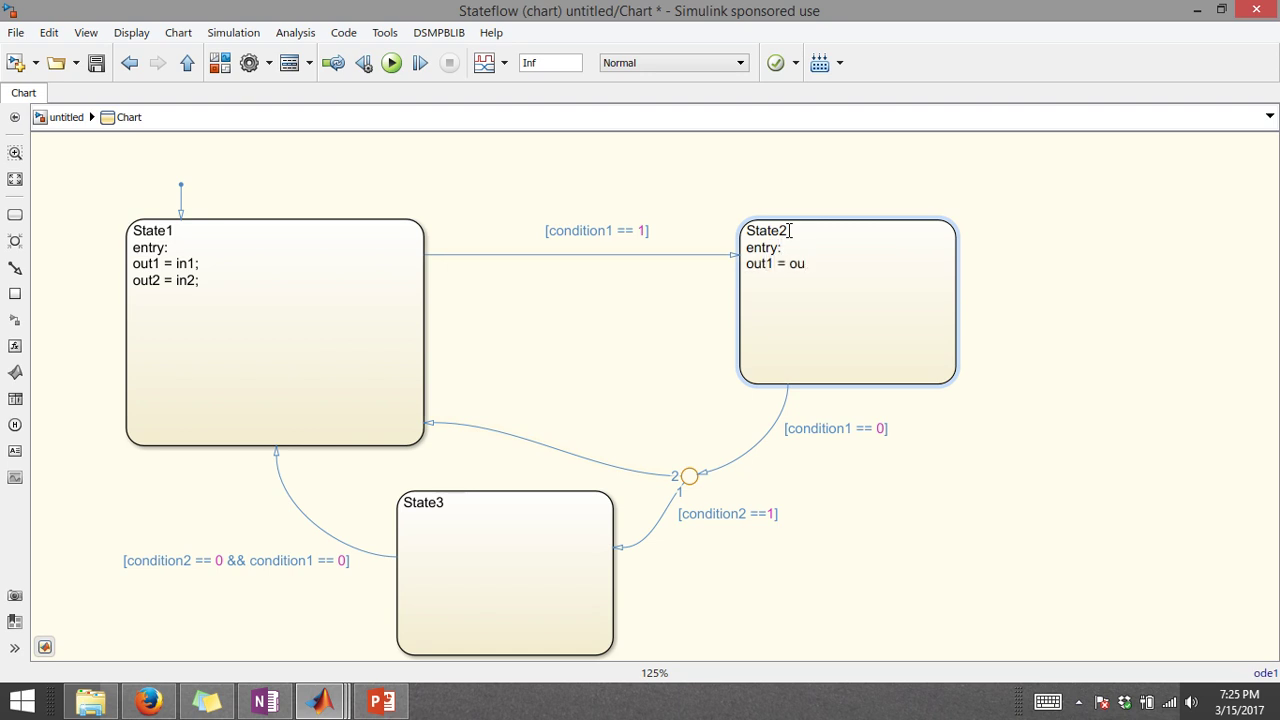
text(2;)
key(Return)
text(ou)
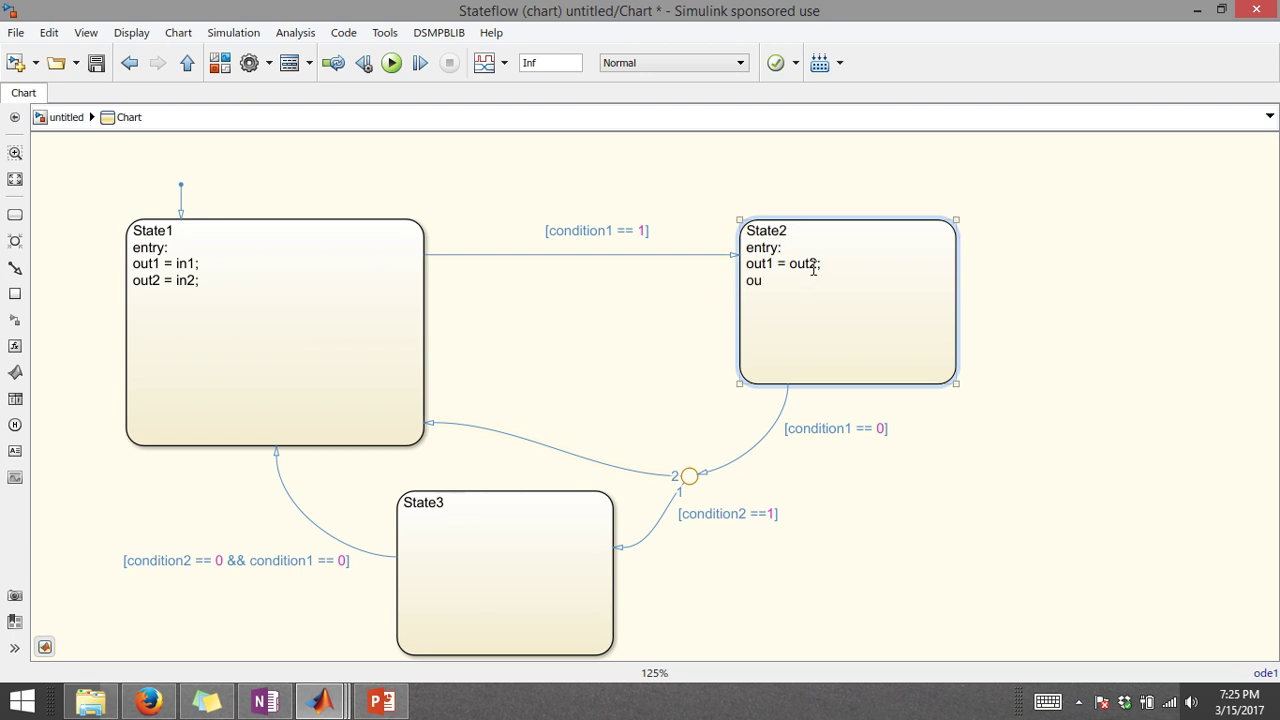
Correct State2's first entry action to out1 = in2; and return to the unfinished action line below it
click(810, 264)
key(BackSpace)
key(BackSpace)
key(BackSpace)
text(in)
click(802, 284)
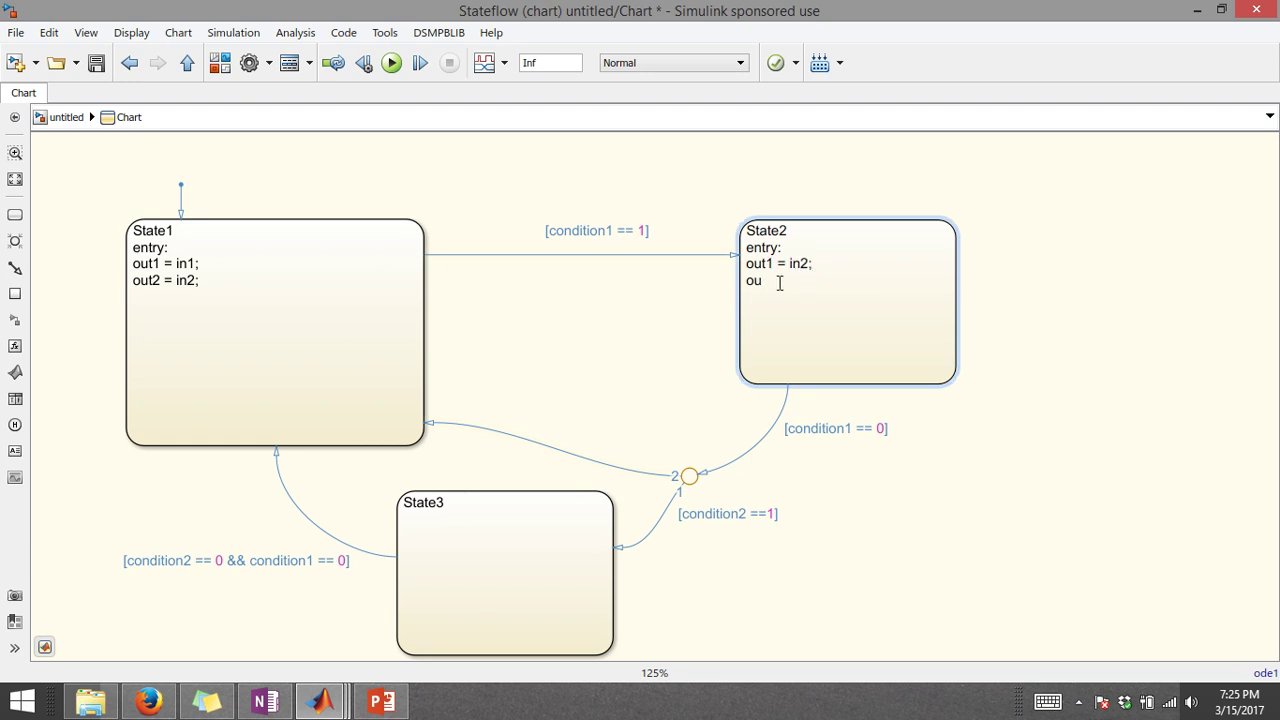
Check the Chart block at the top level of the model for ports, and reopen the chart
mouse_move(520, 51)
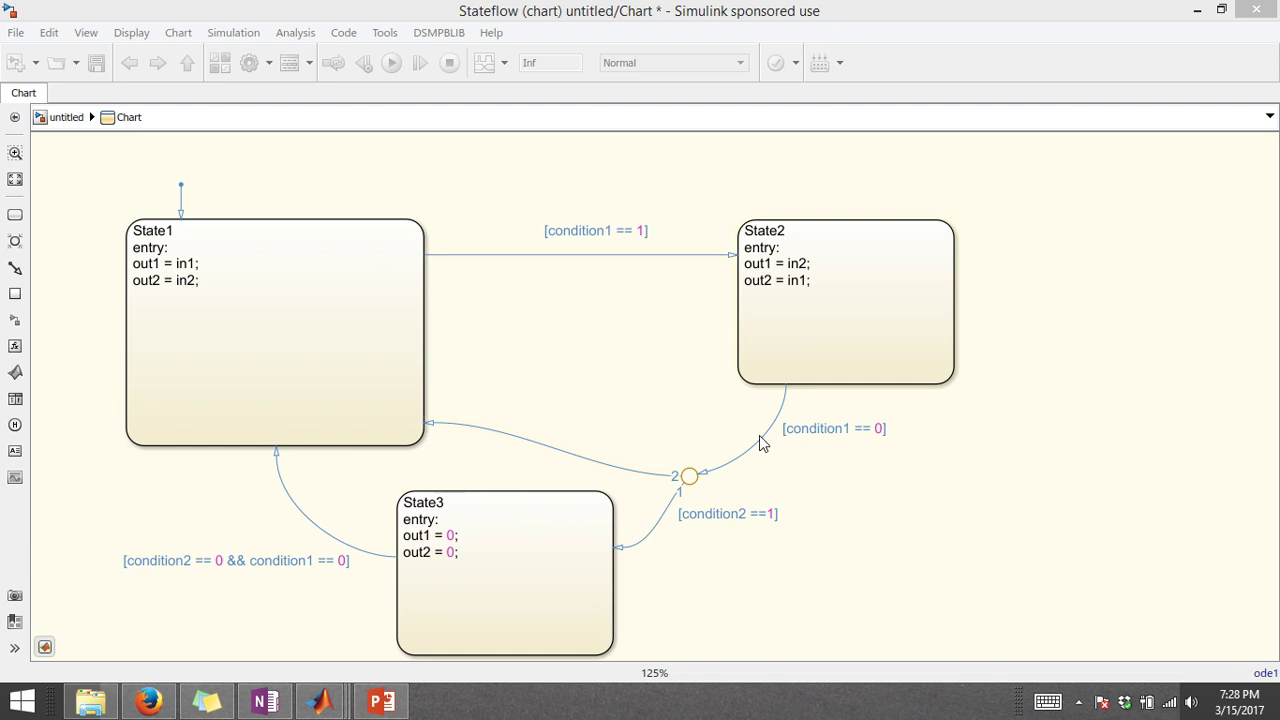
click(410, 196)
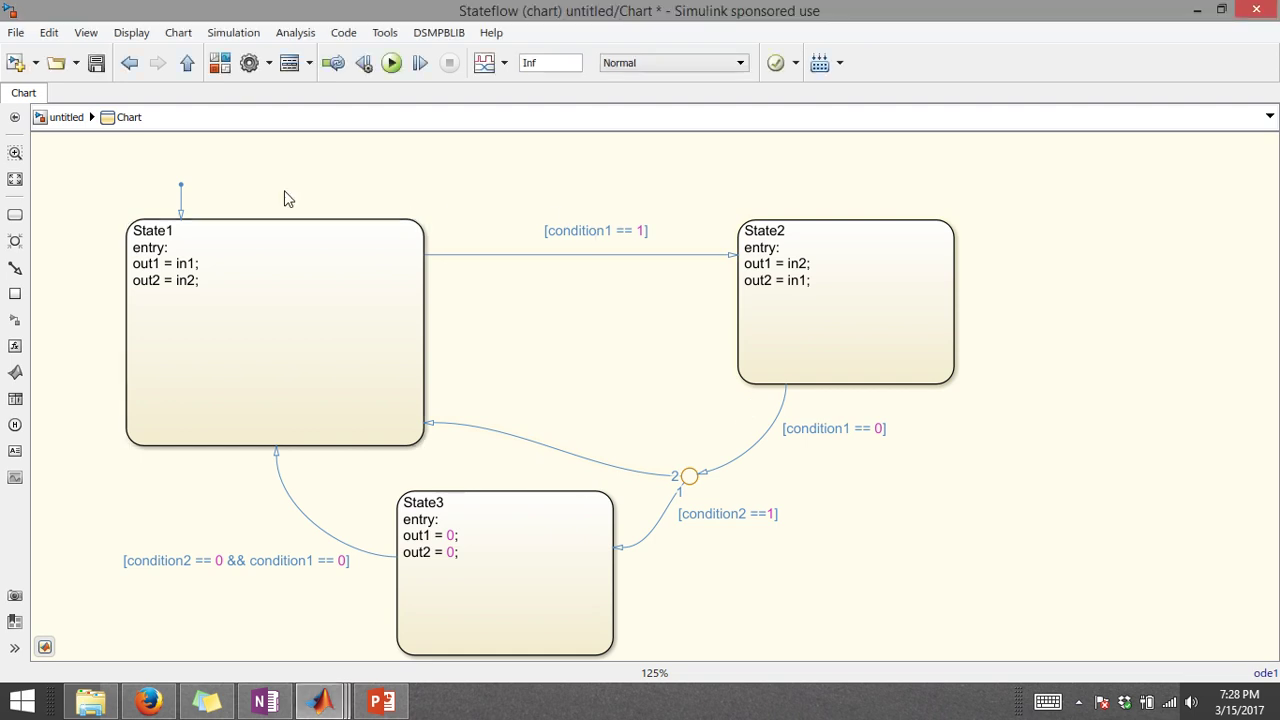
click(286, 253)
click(187, 62)
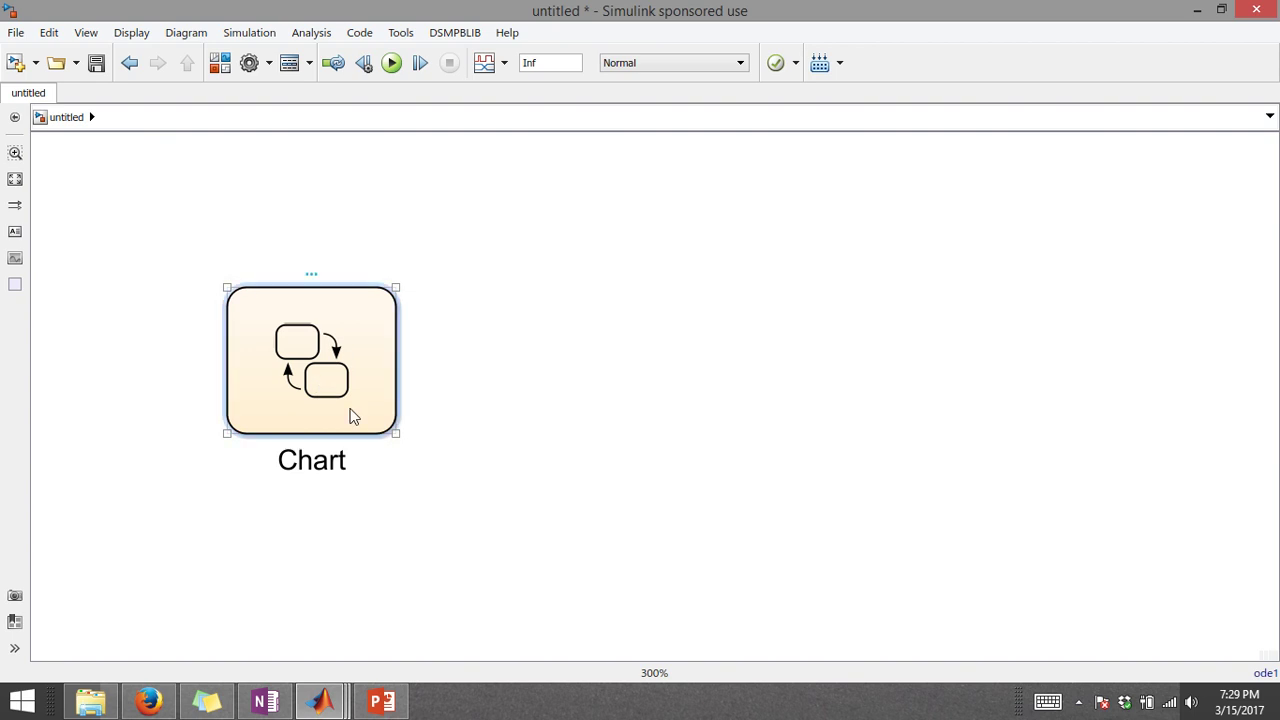
double_click(349, 414)
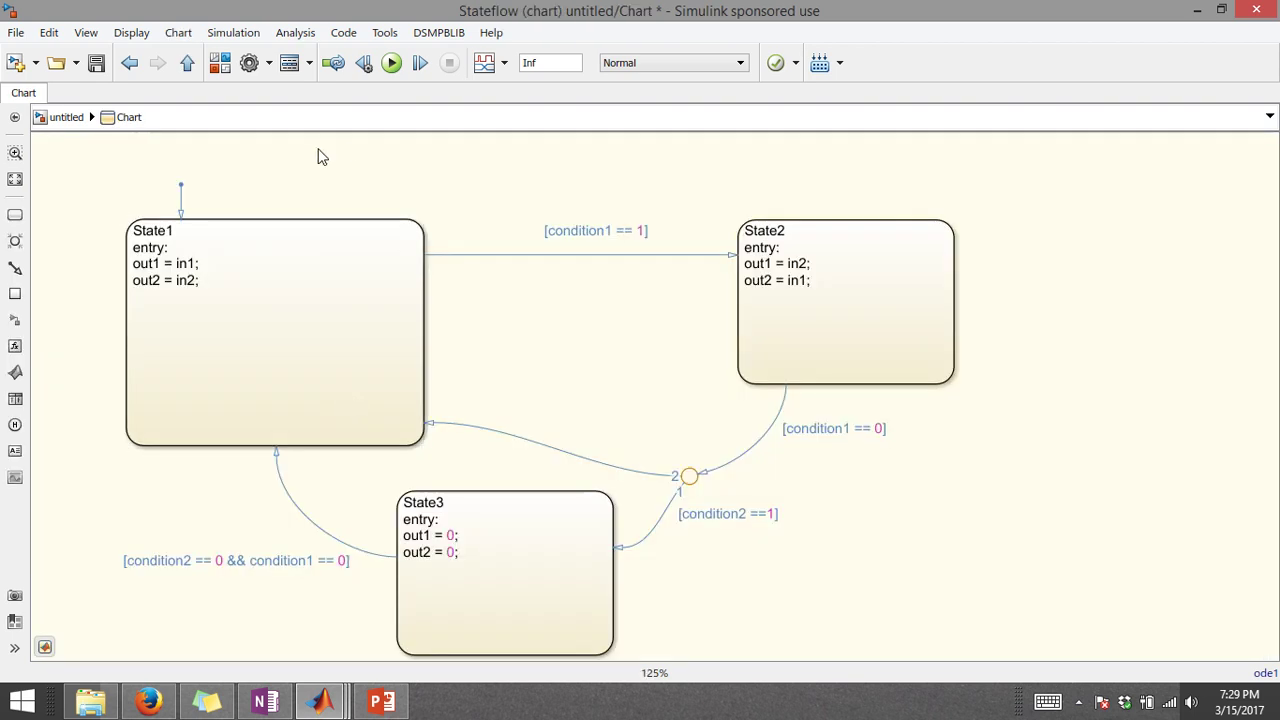
Open the Model Explorer and review State2 and State3 under Chart in the untitled model, ending on the Chart itself
click(291, 76)
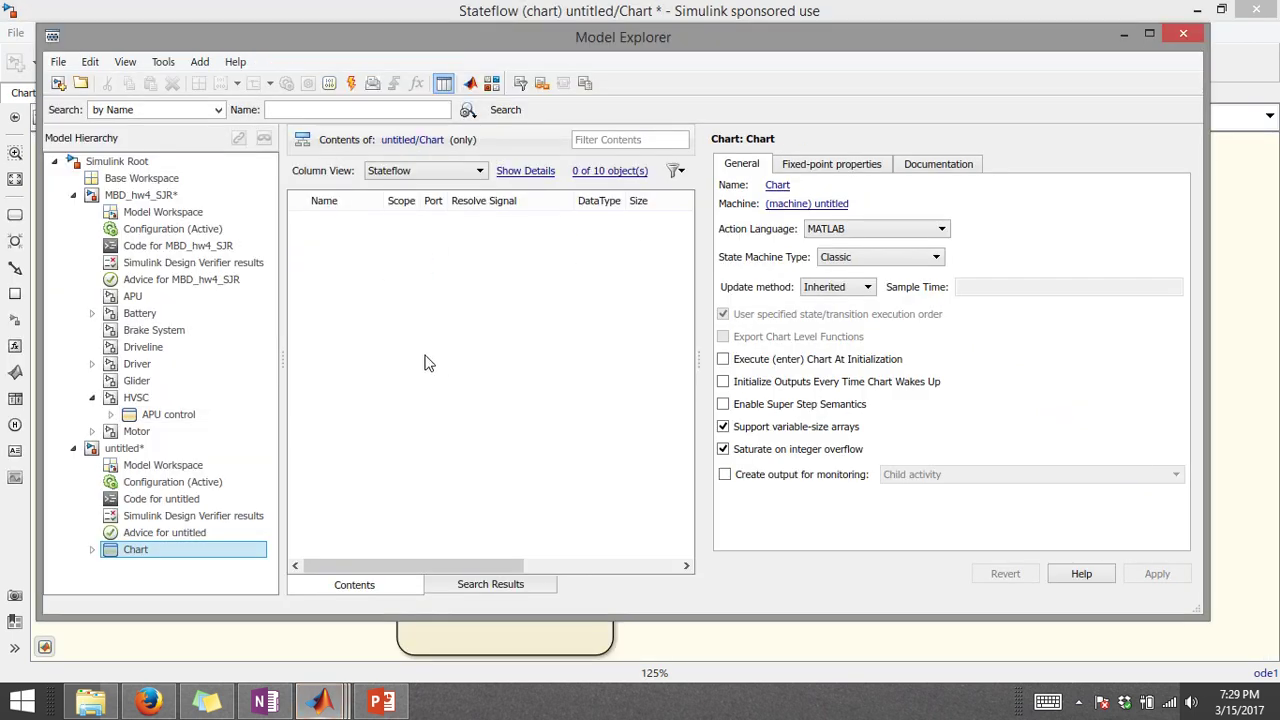
click(93, 549)
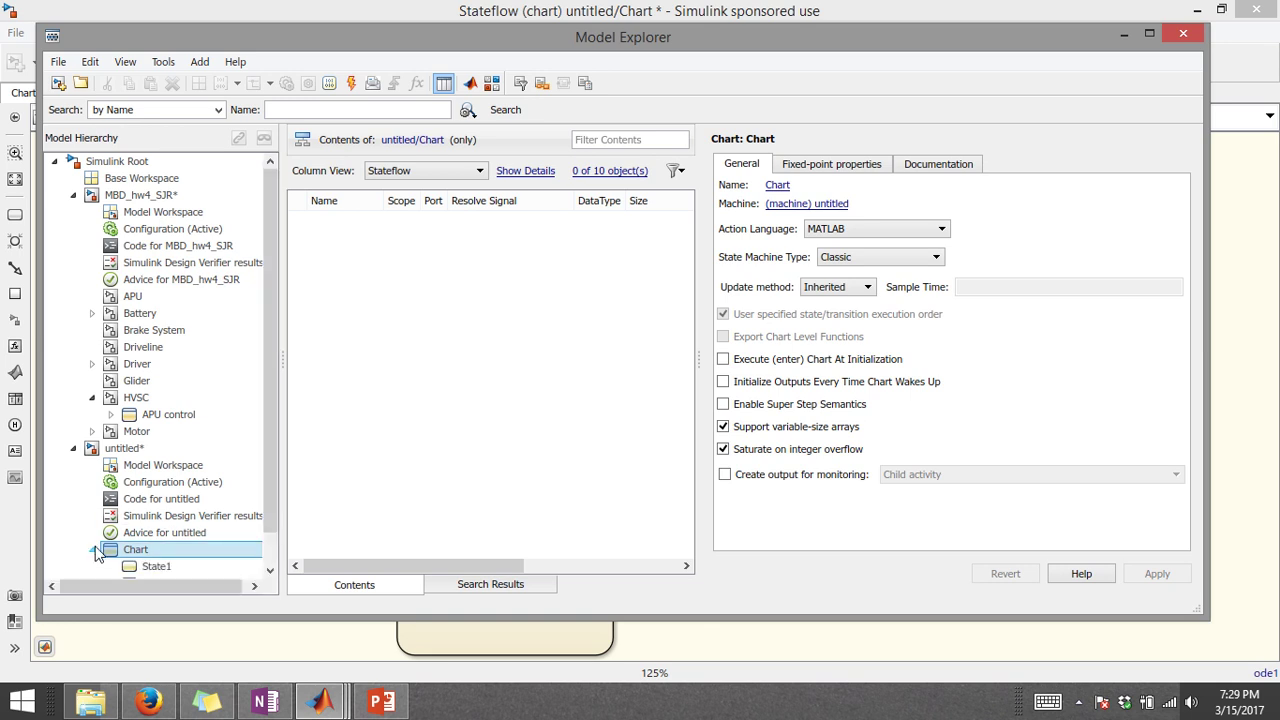
click(160, 532)
click(165, 549)
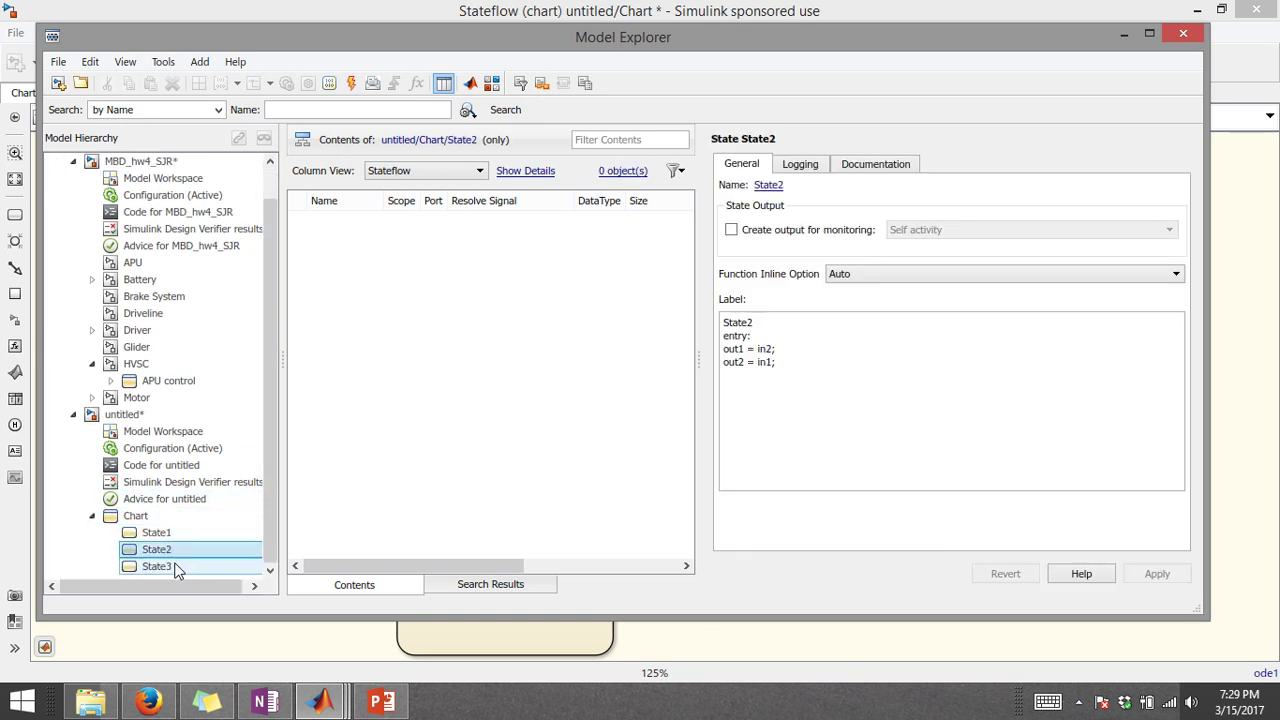
click(175, 567)
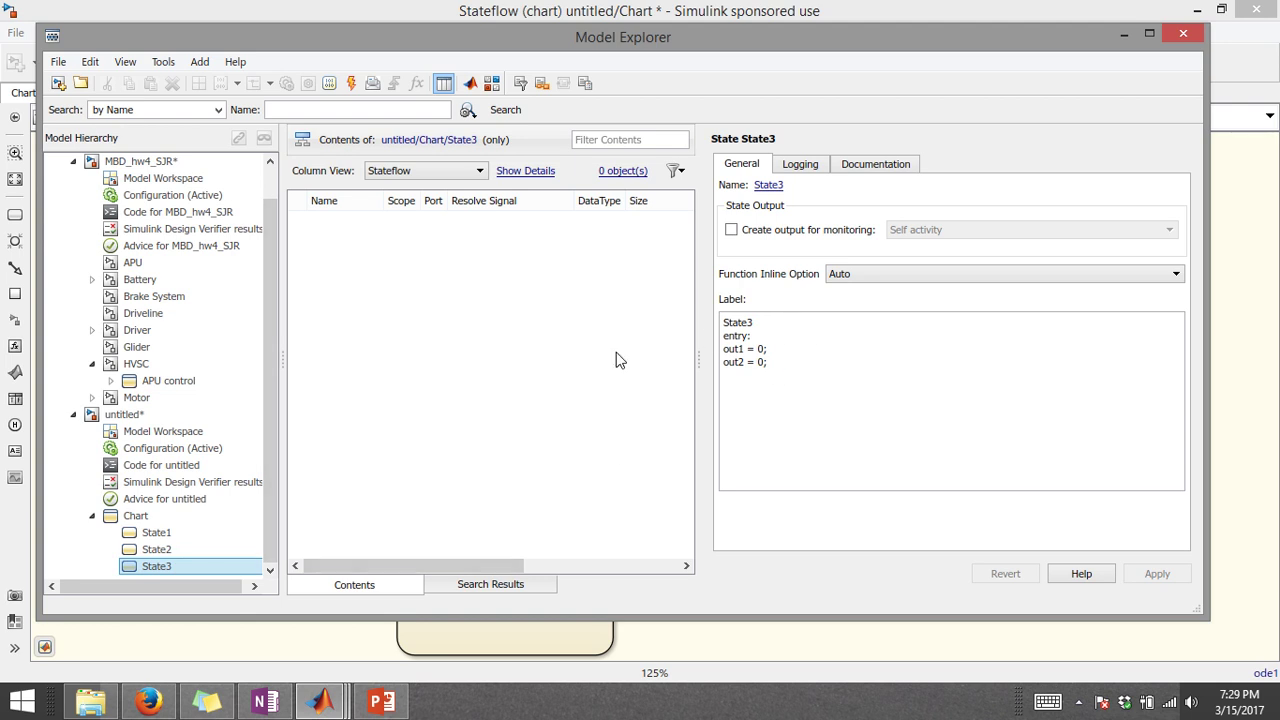
click(156, 521)
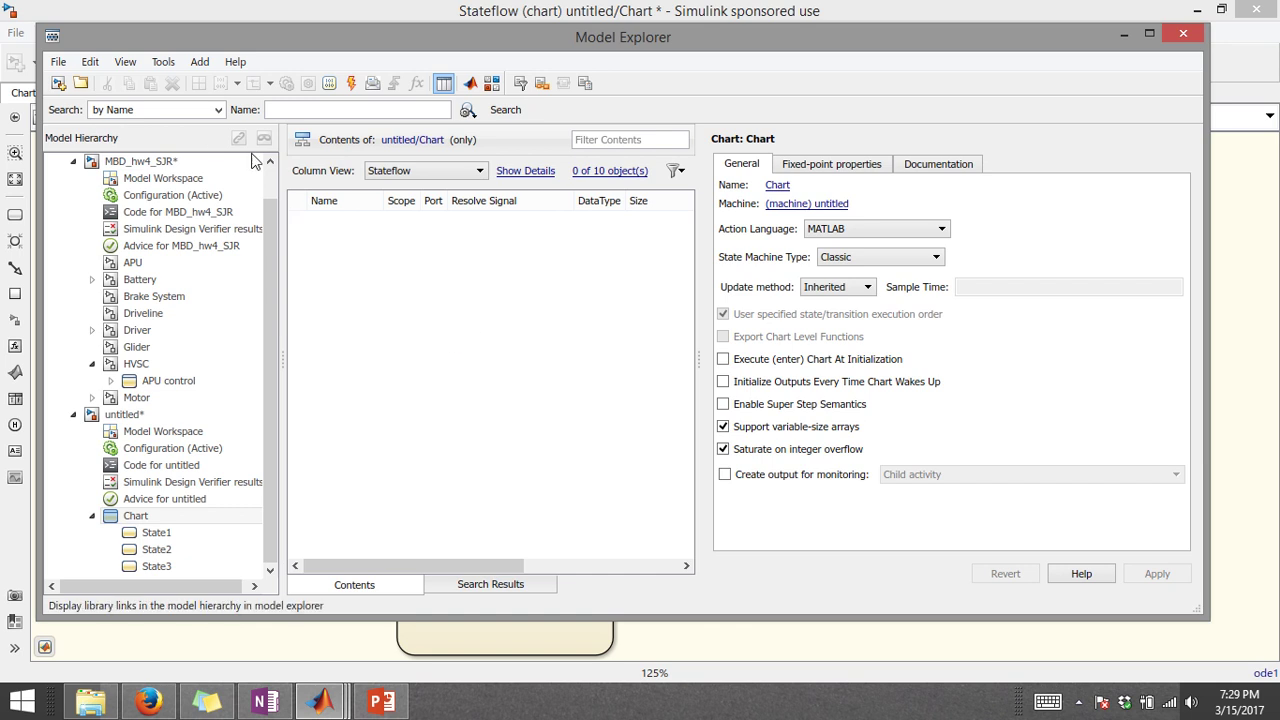
Add a data item to the chart and set its scope to Input
click(329, 88)
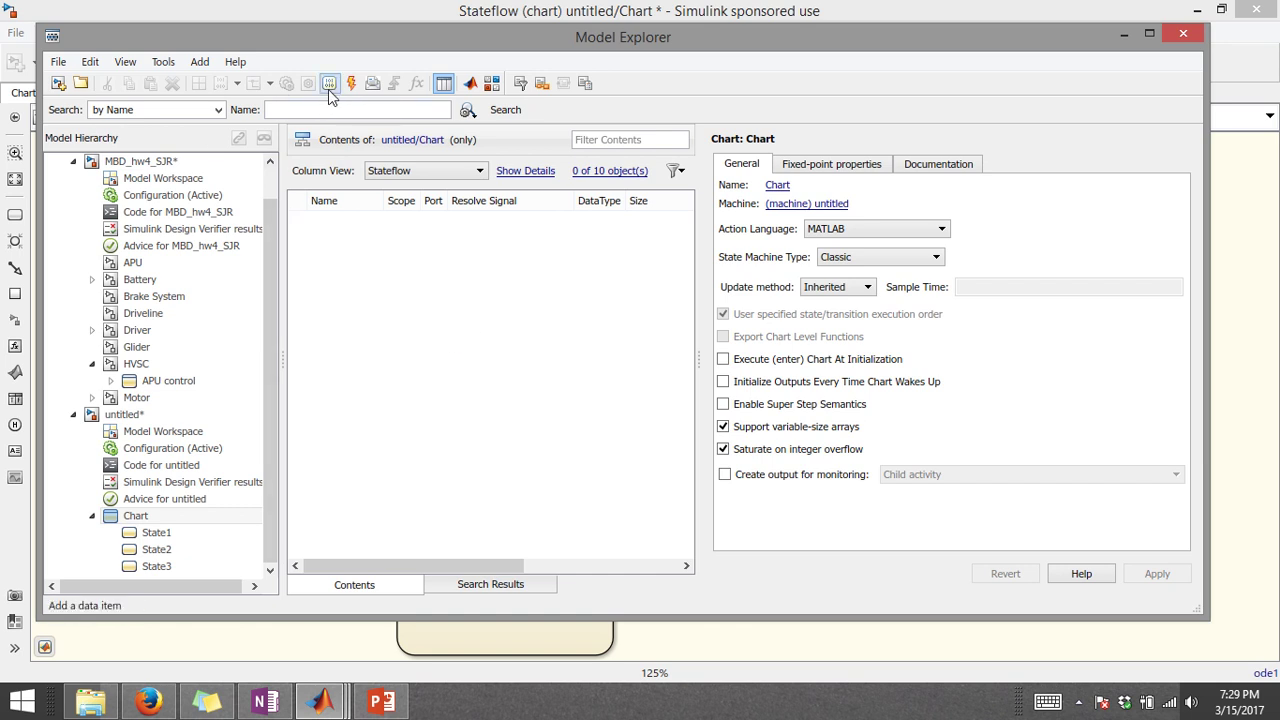
click(400, 222)
click(405, 221)
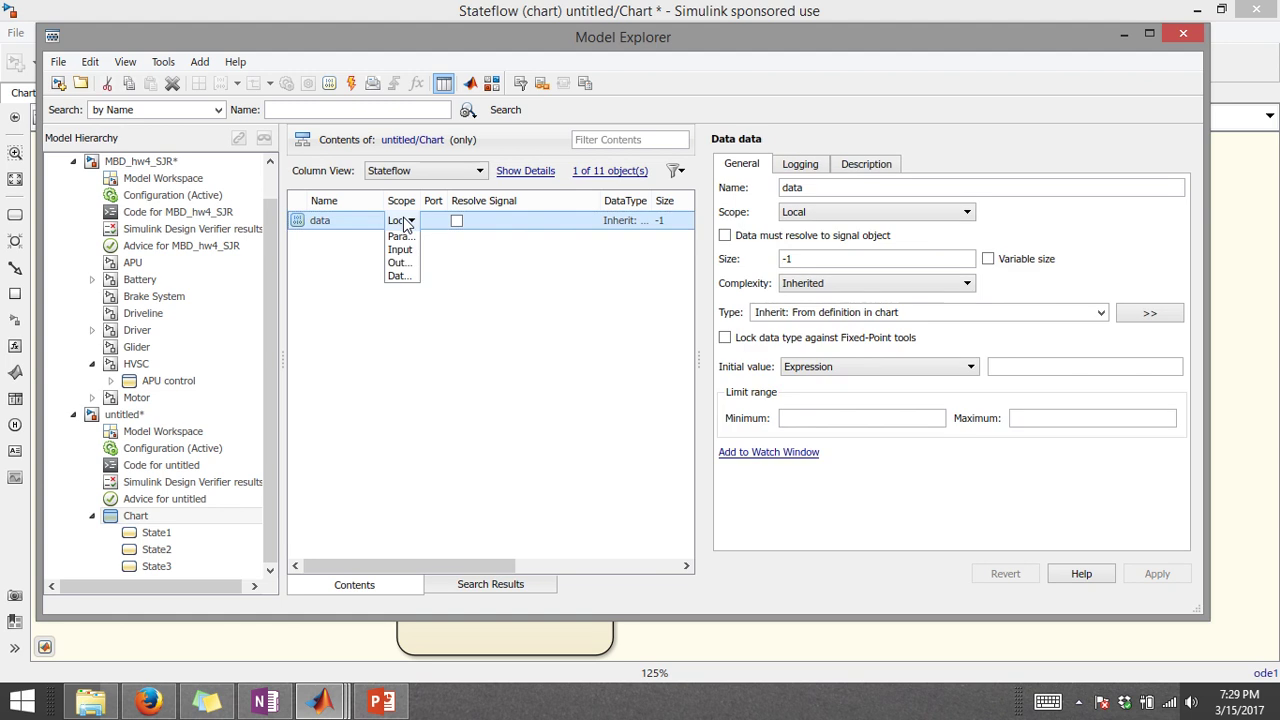
click(848, 220)
click(848, 222)
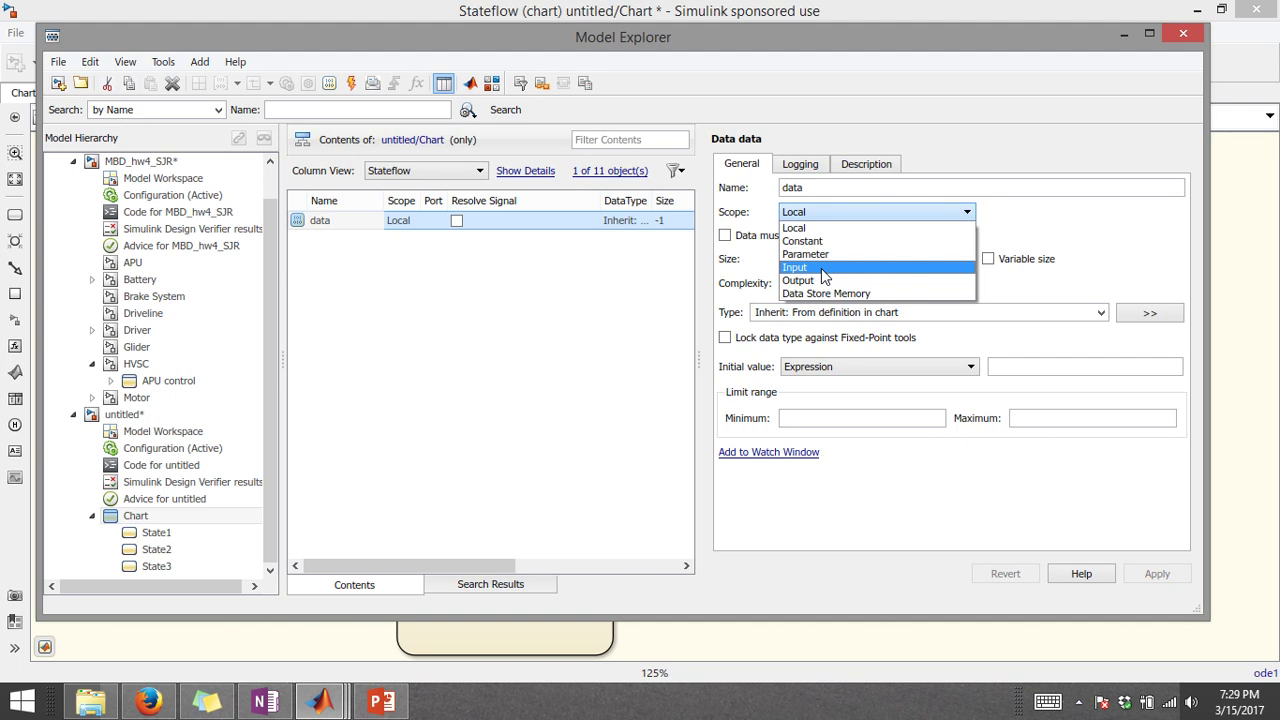
click(821, 268)
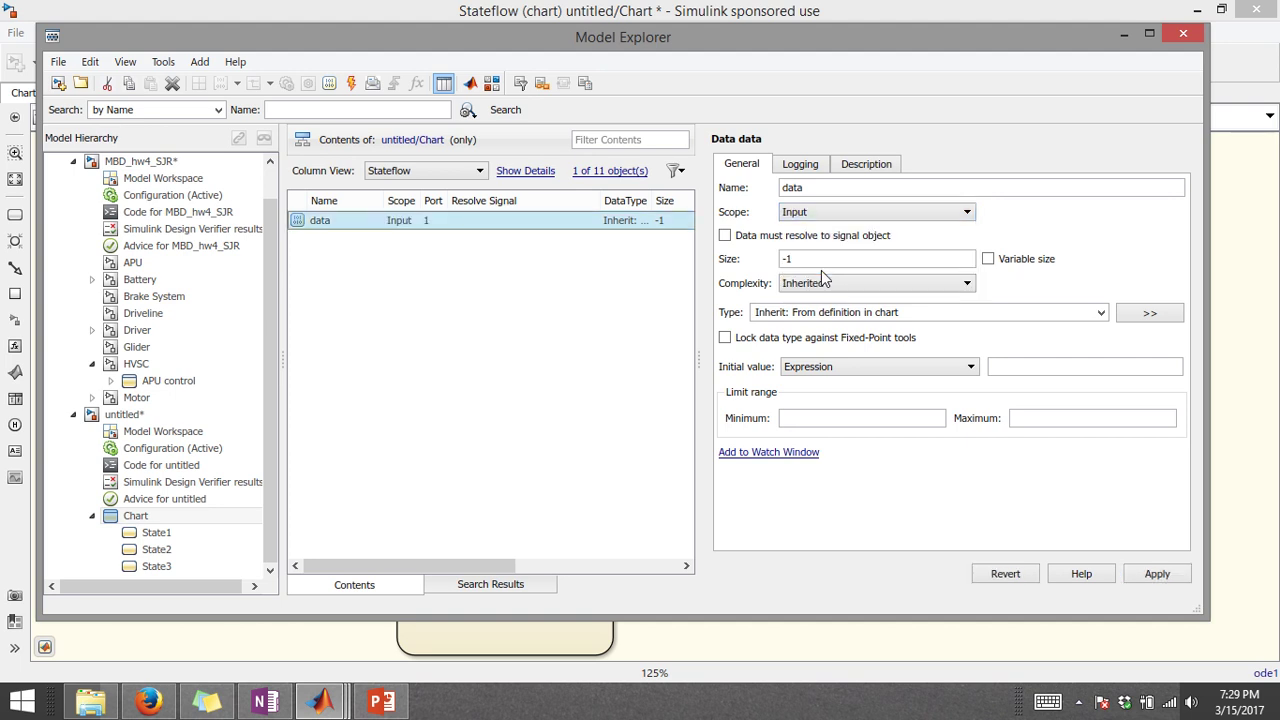
Rename the new input data item as in1 and apply the changes
double_click(852, 188)
text(in1)
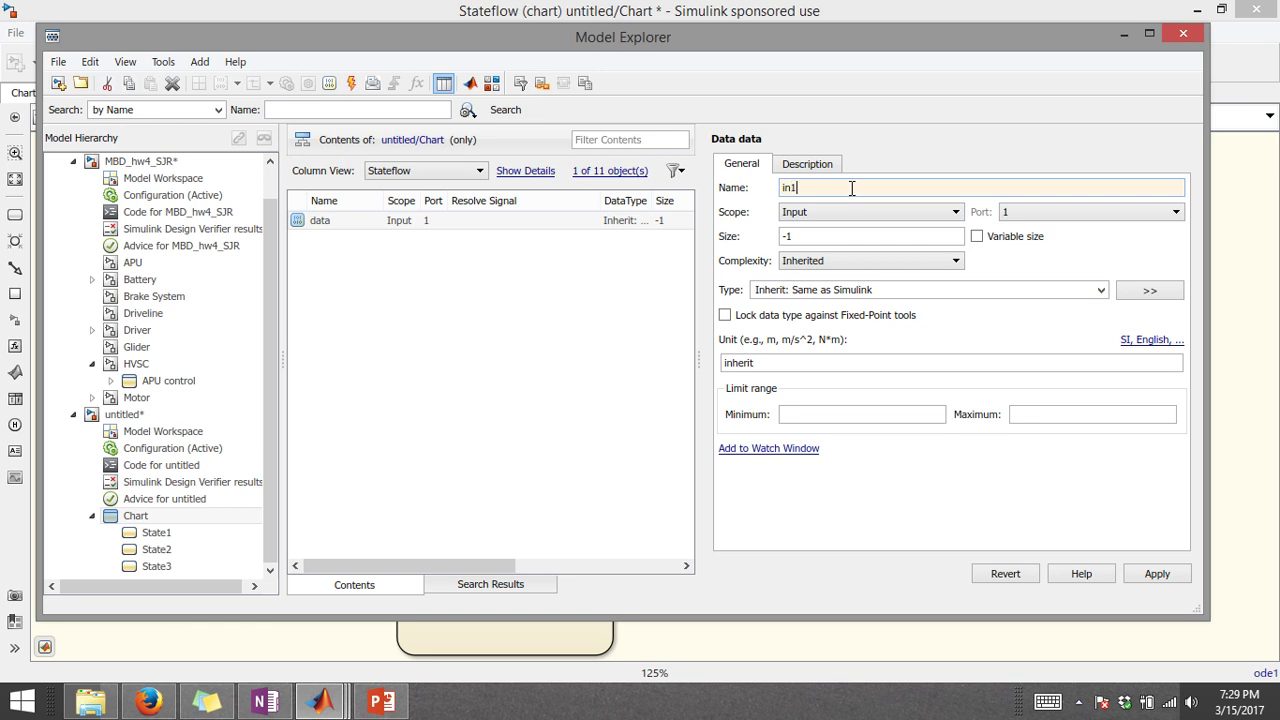
key(Return)
click(565, 268)
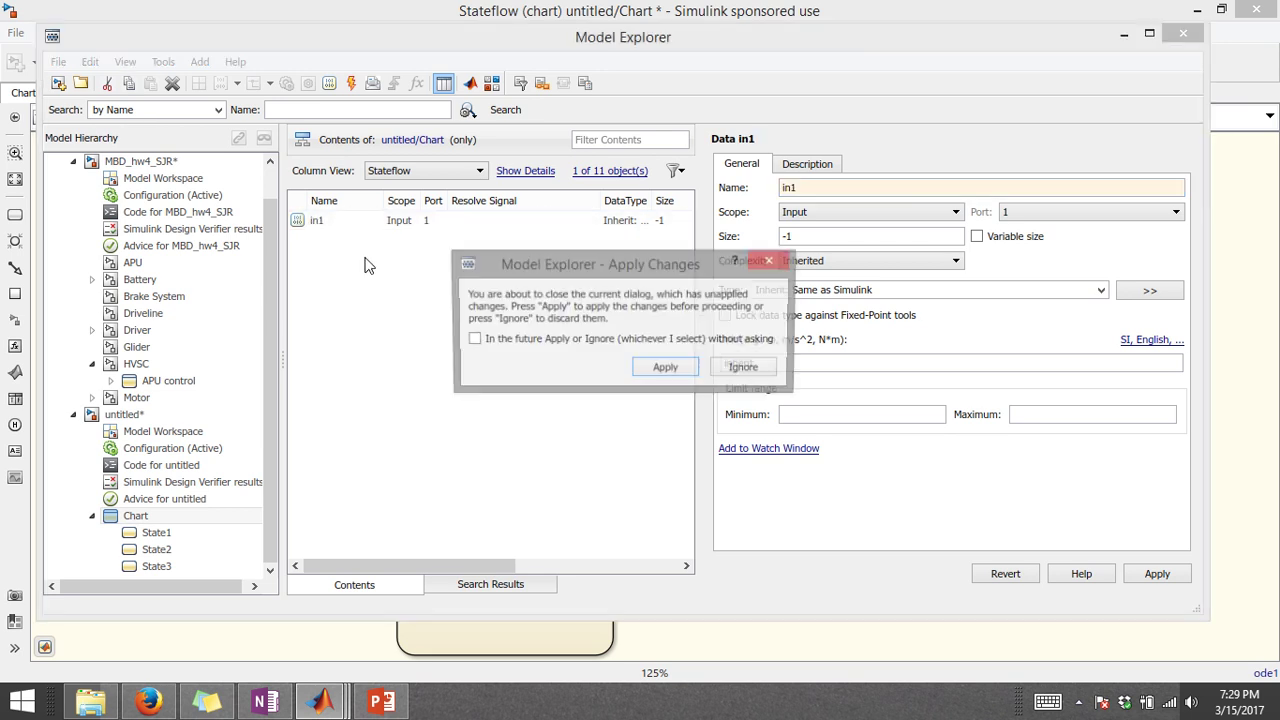
click(684, 372)
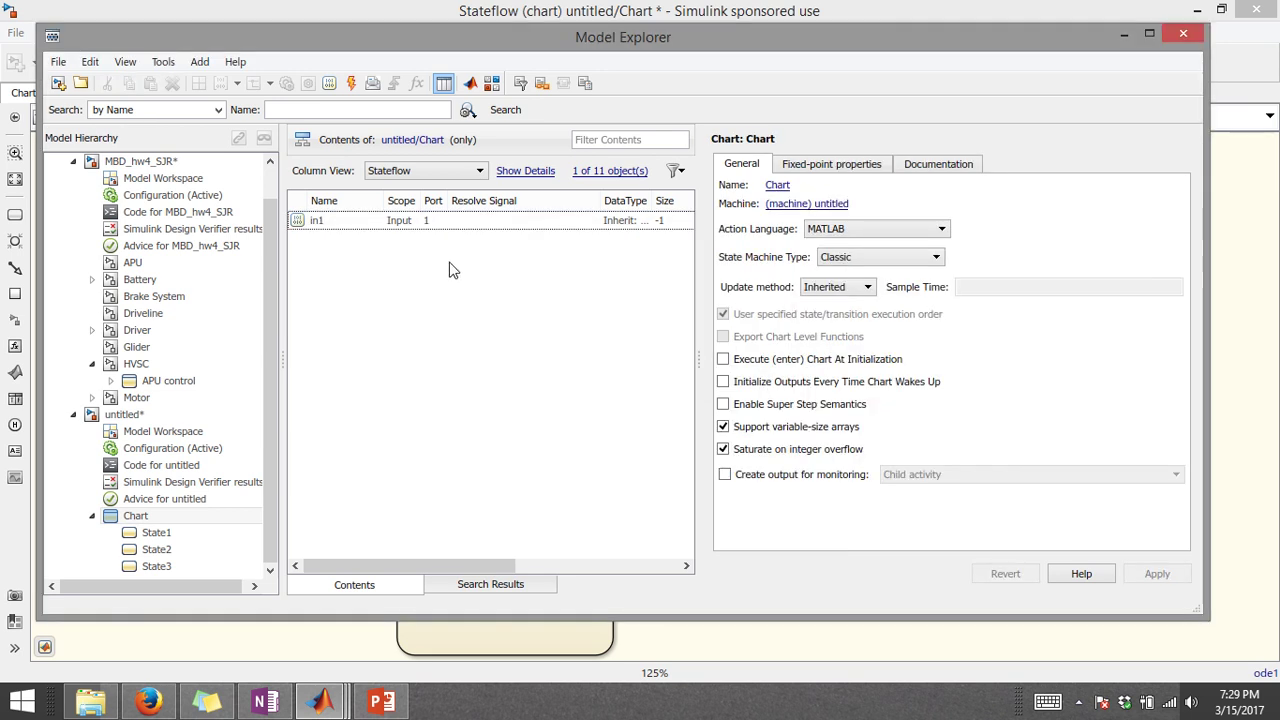
Check the Chart block at the top level for its in1 port, and go back into the chart
click(295, 641)
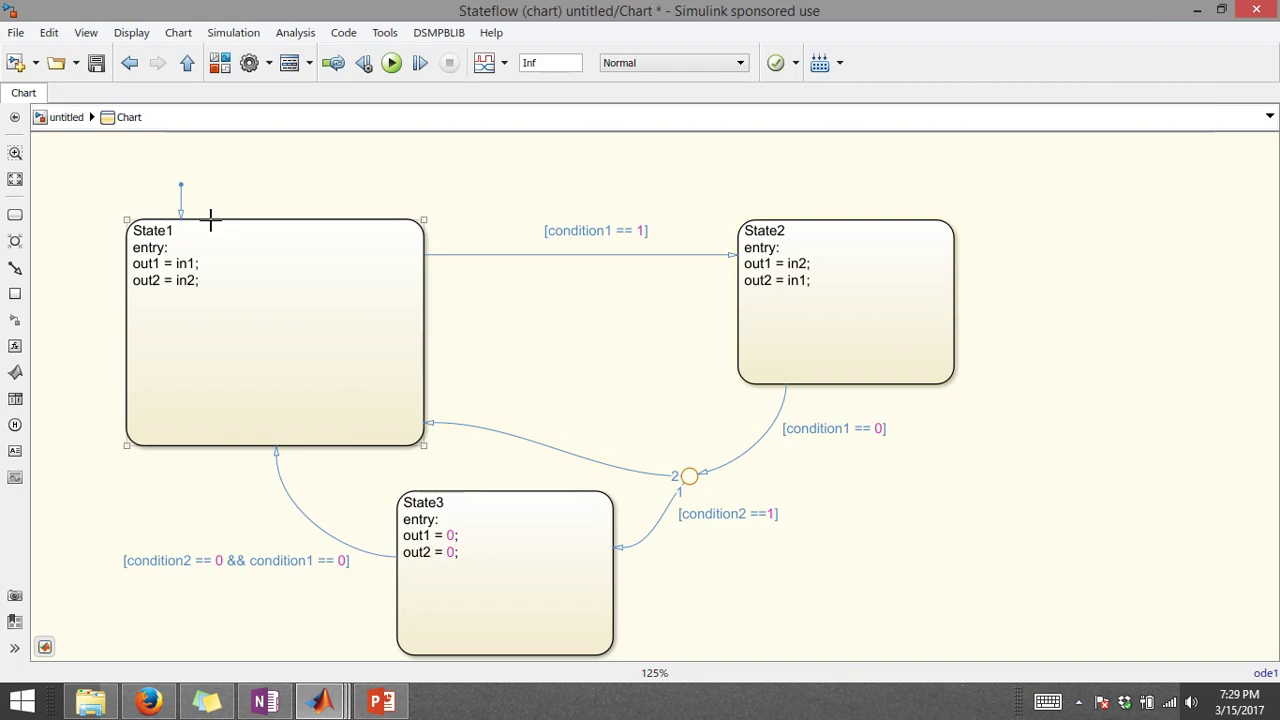
click(189, 62)
click(190, 402)
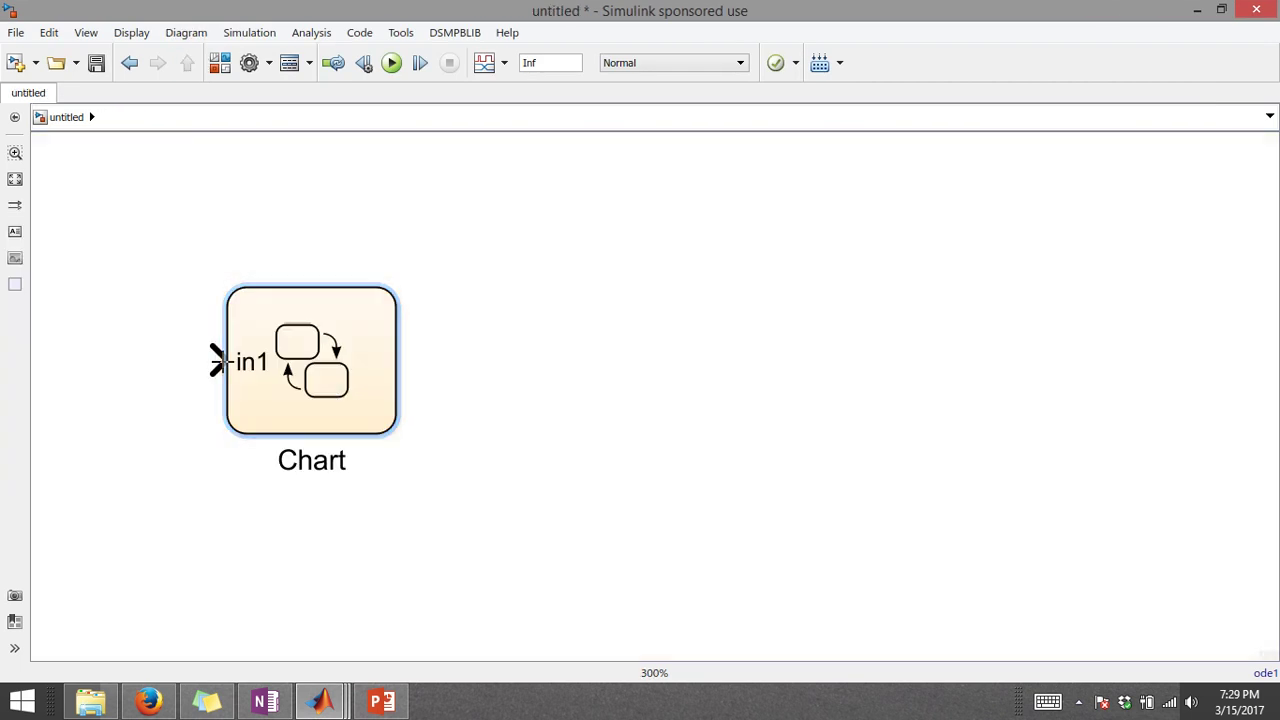
double_click(344, 370)
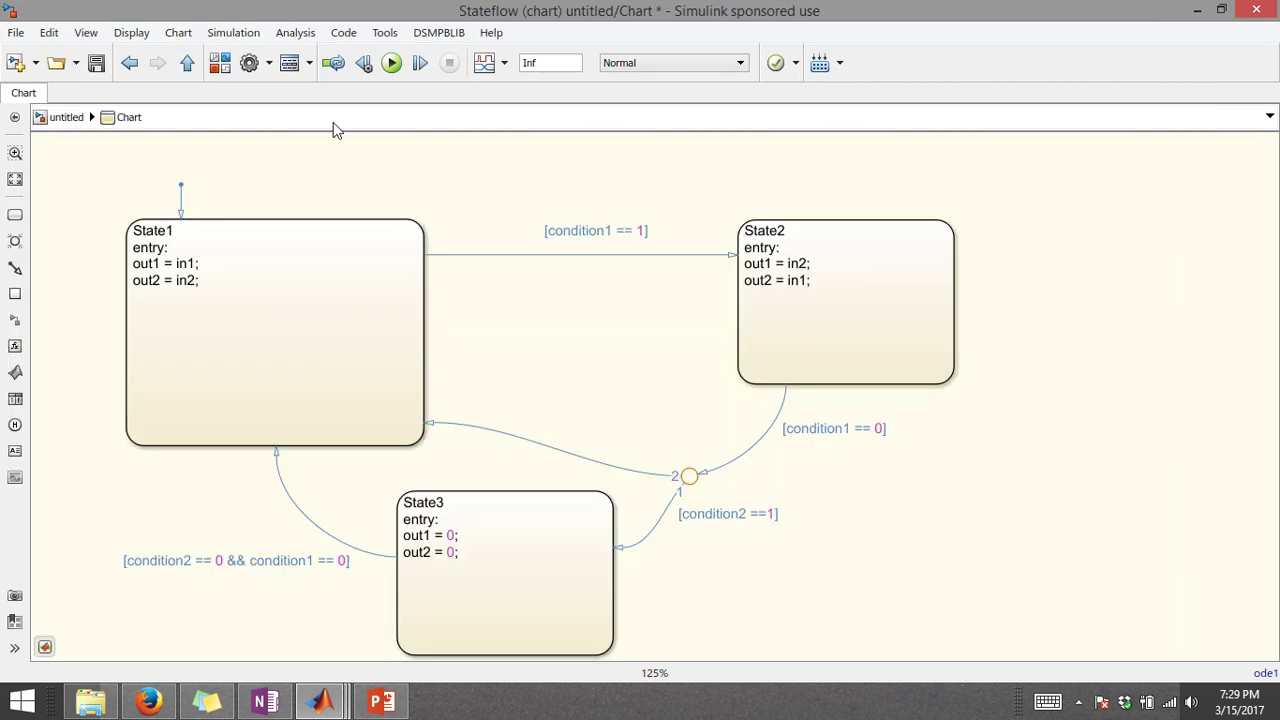
In the Model Explorer, copy the in1 data item and paste it five times to create in2 through in6
click(289, 63)
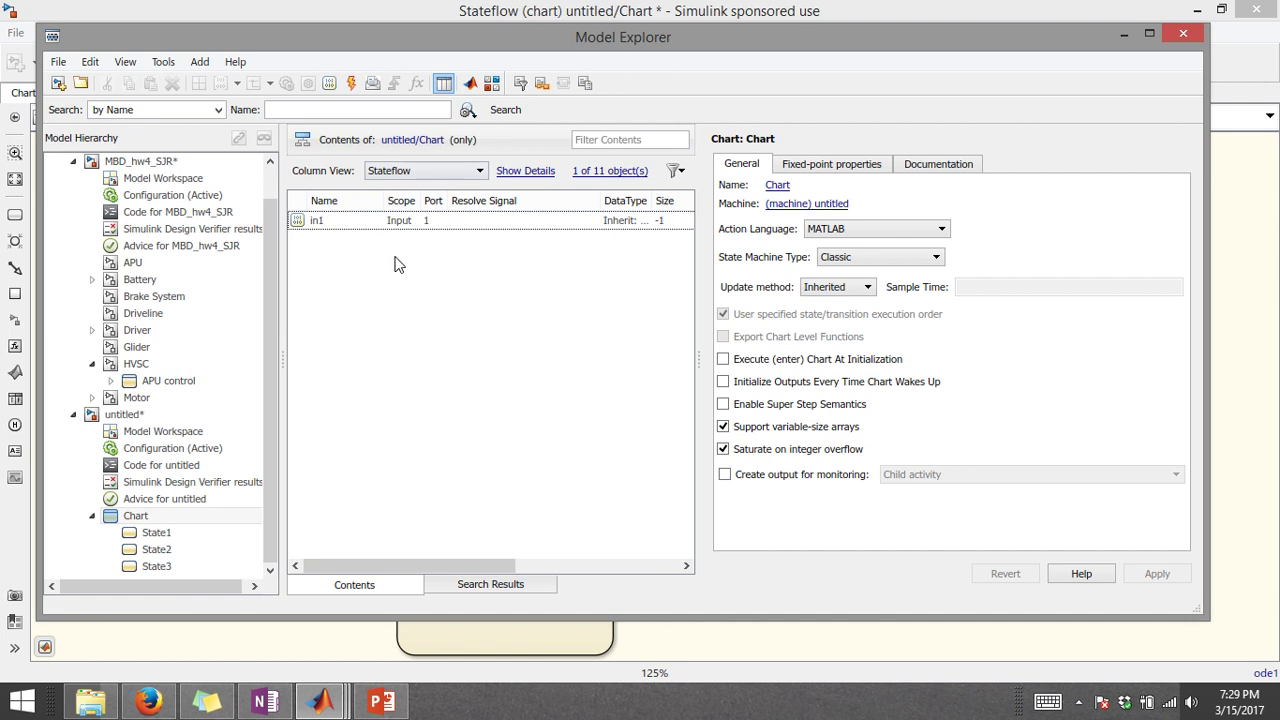
click(381, 222)
key(ctrl+c)
key(ctrl+v)
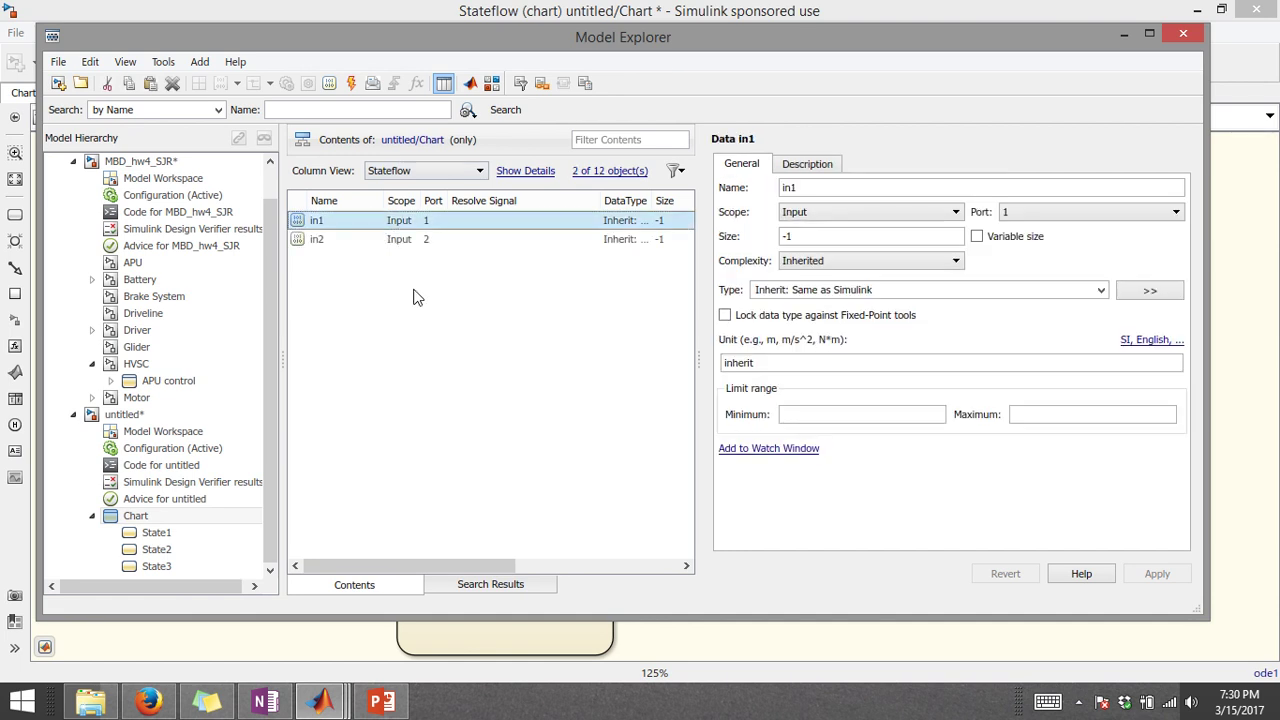
key(ctrl+v)
key(ctrl+v)
key(ctrl+v)
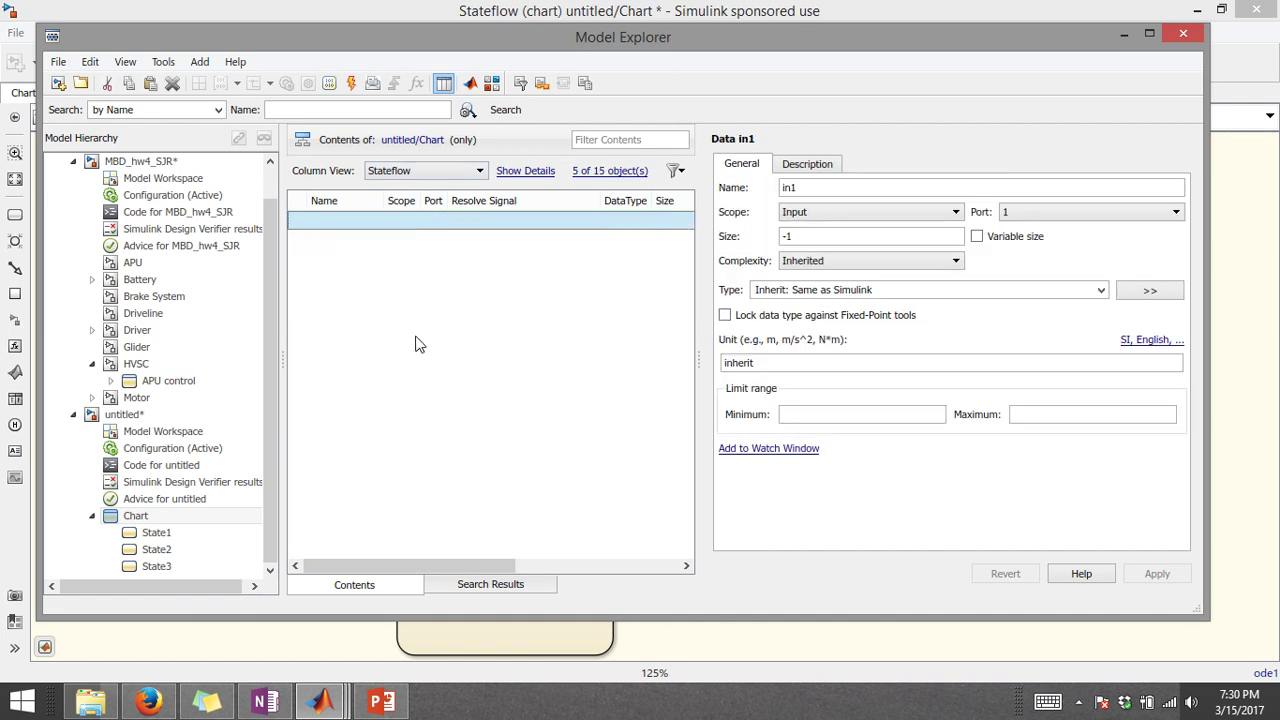
key(ctrl+v)
Turn in5 into an Output named out1, applying the changes and choosing not to be asked about pending changes in future
click(352, 296)
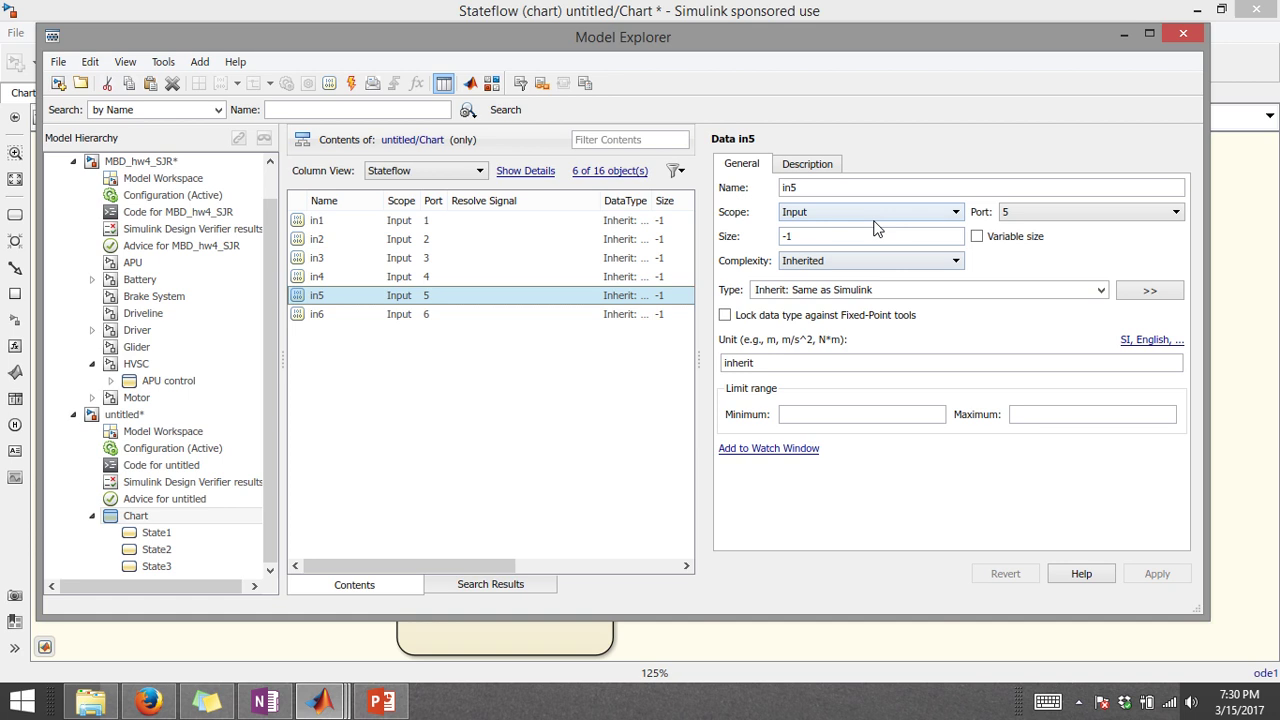
click(873, 221)
click(826, 280)
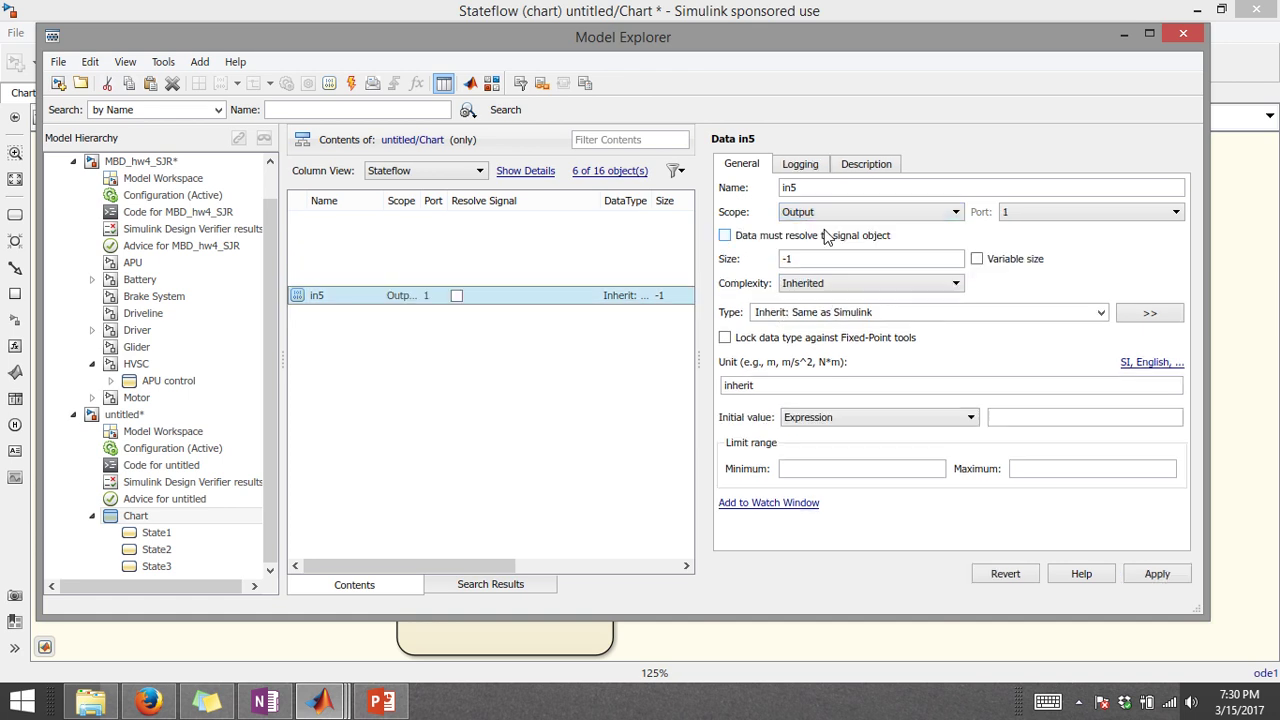
double_click(814, 189)
text(out1)
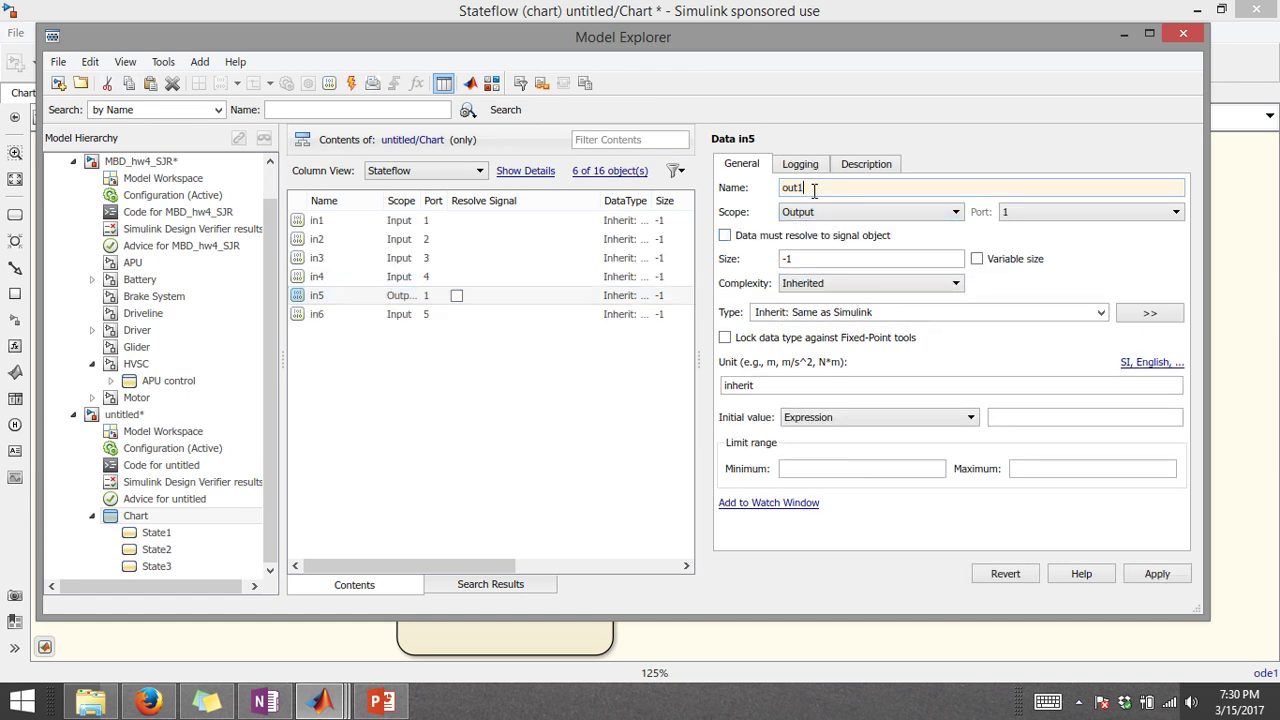
key(Return)
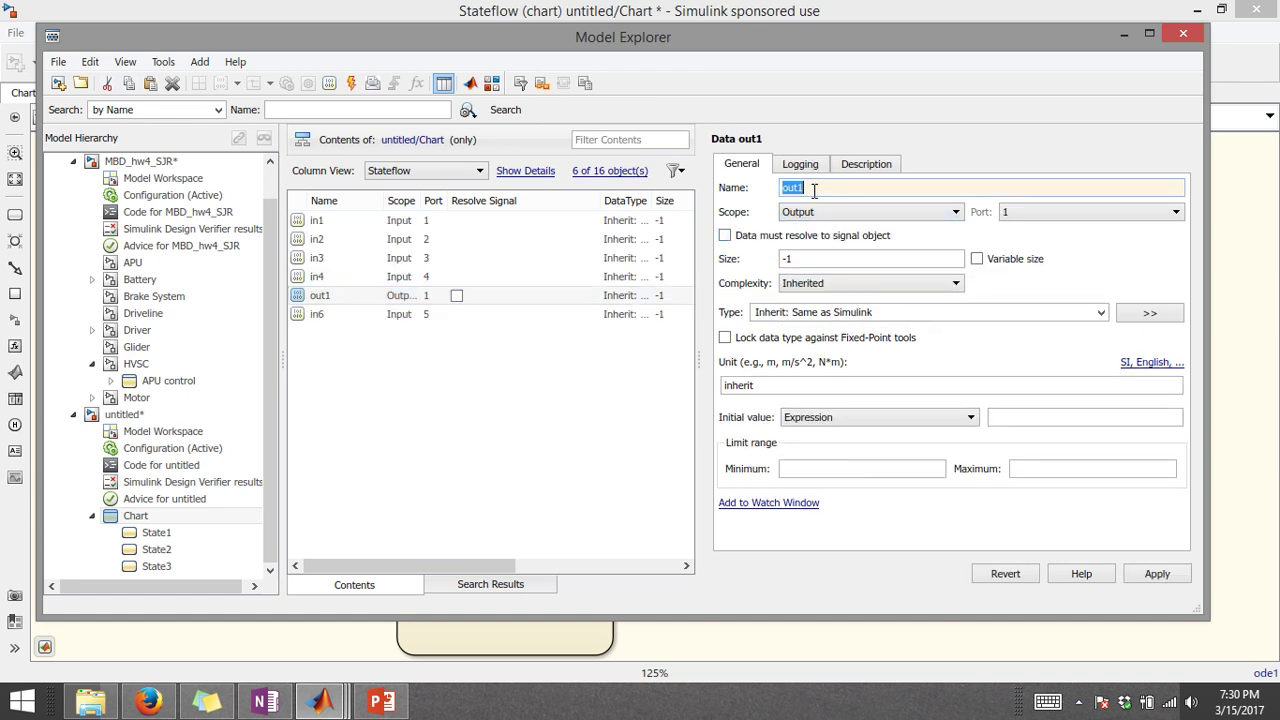
click(341, 316)
click(610, 340)
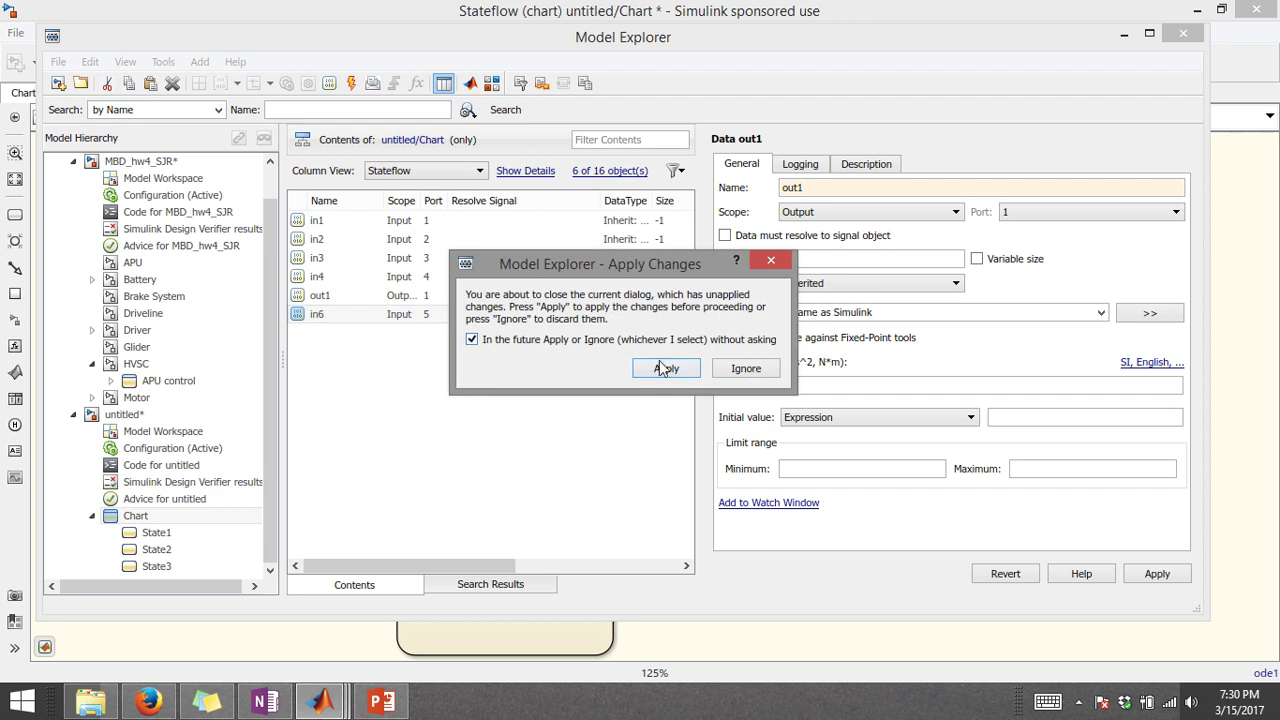
click(665, 368)
Change the scope of in6 to Output, rename it as out2, and apply the changes
click(820, 212)
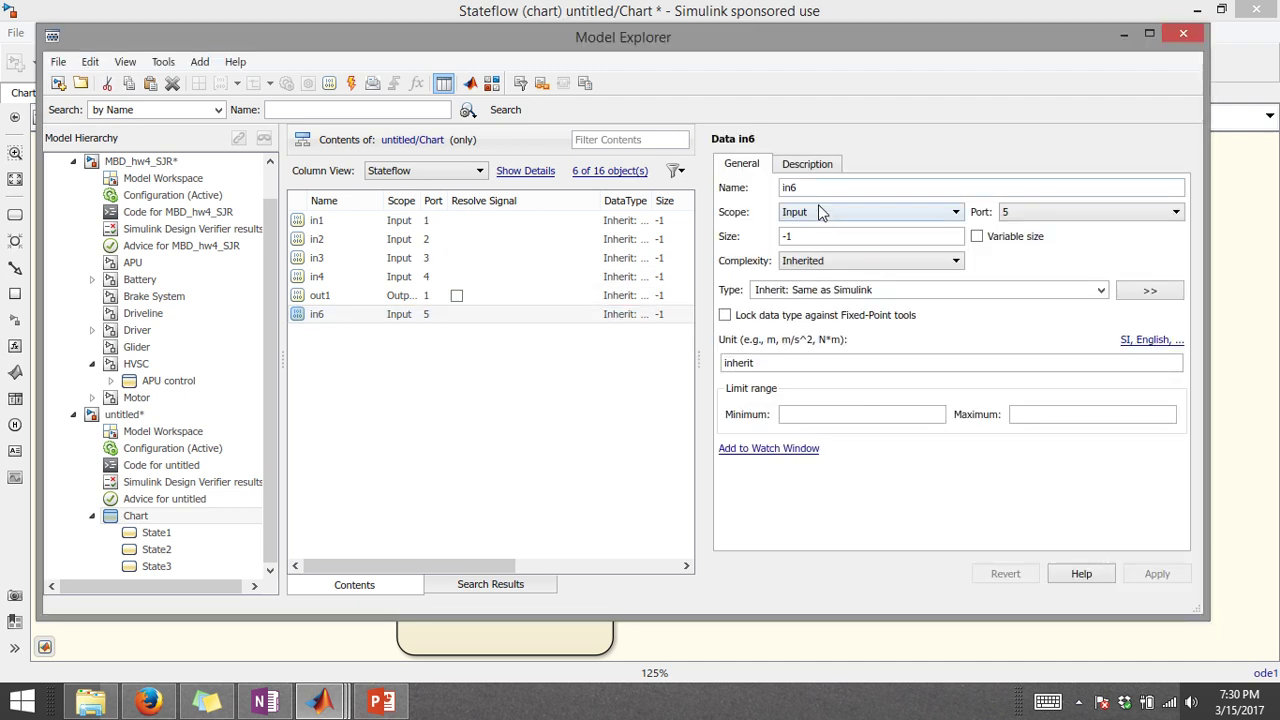
click(800, 280)
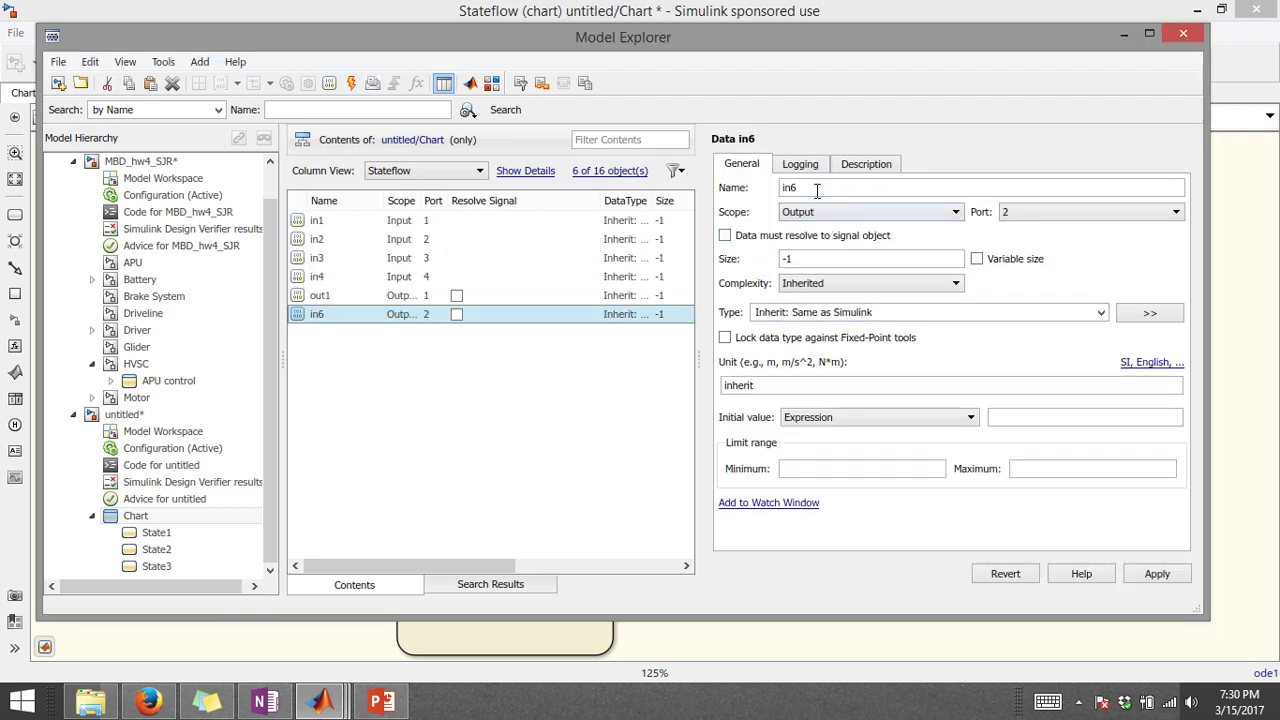
double_click(814, 188)
text(out2)
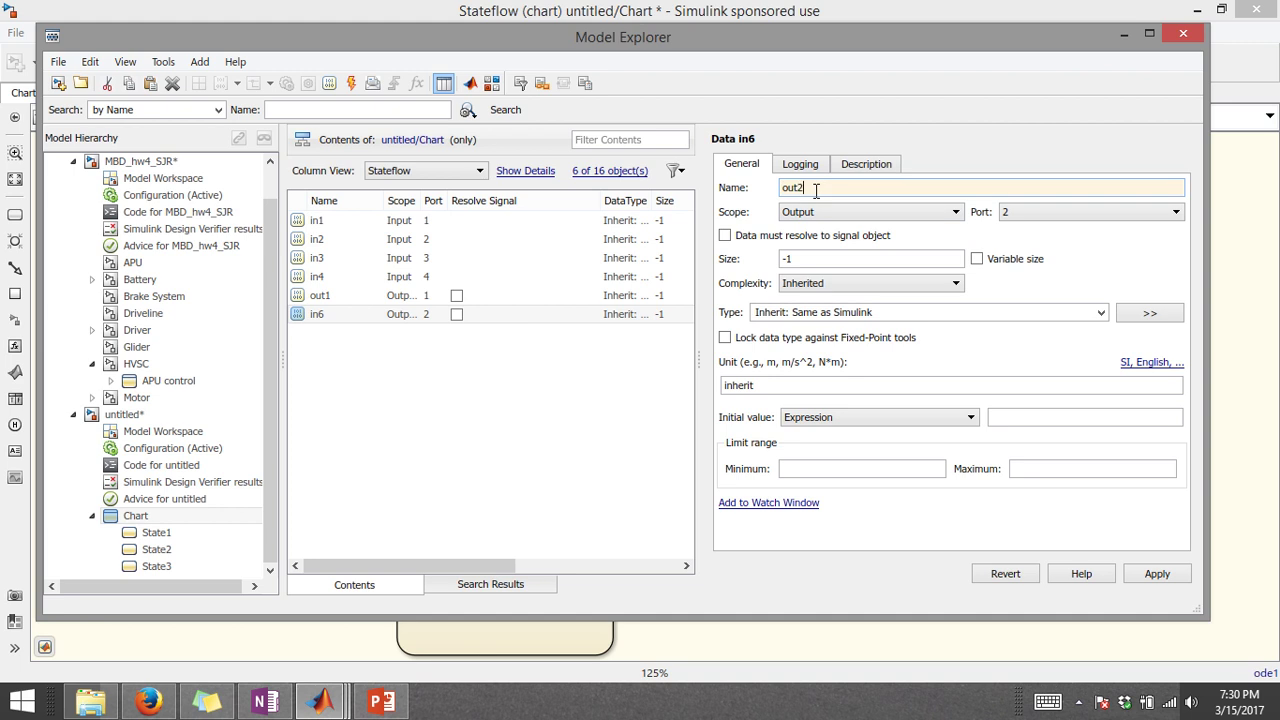
double_click(814, 188)
click(1157, 578)
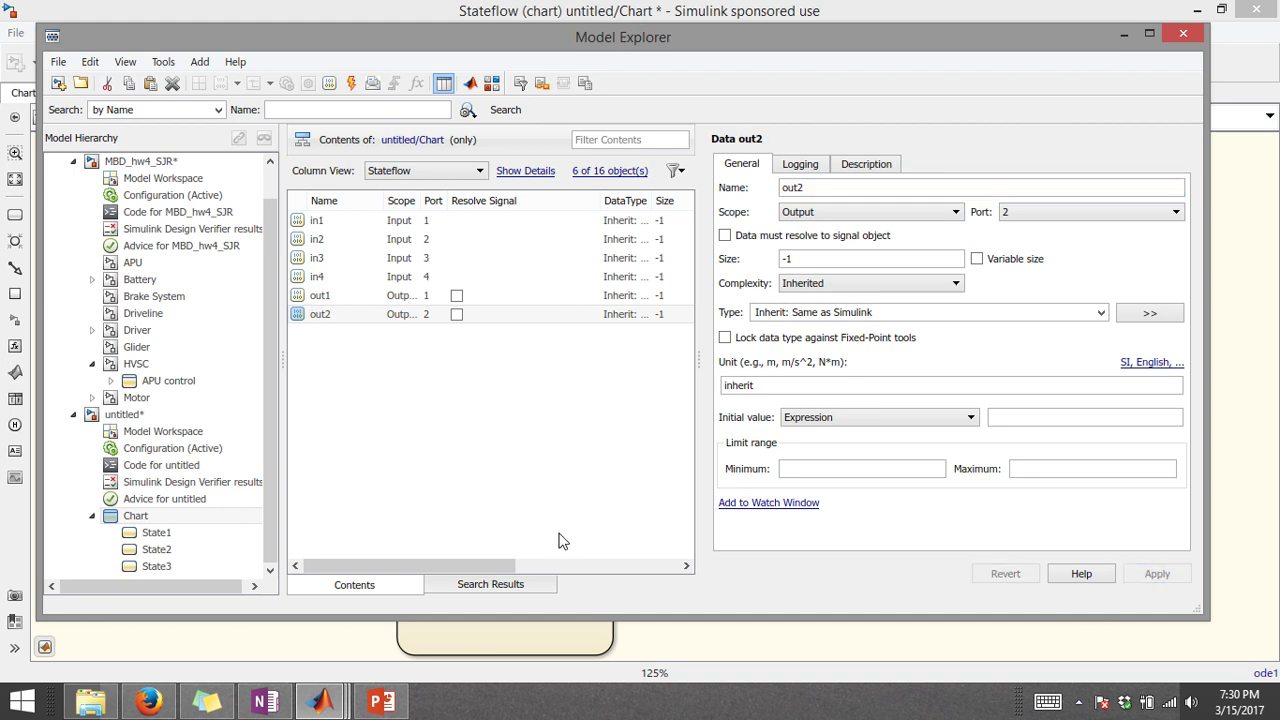
Rename the input data item in3 as condition1
click(431, 391)
double_click(398, 262)
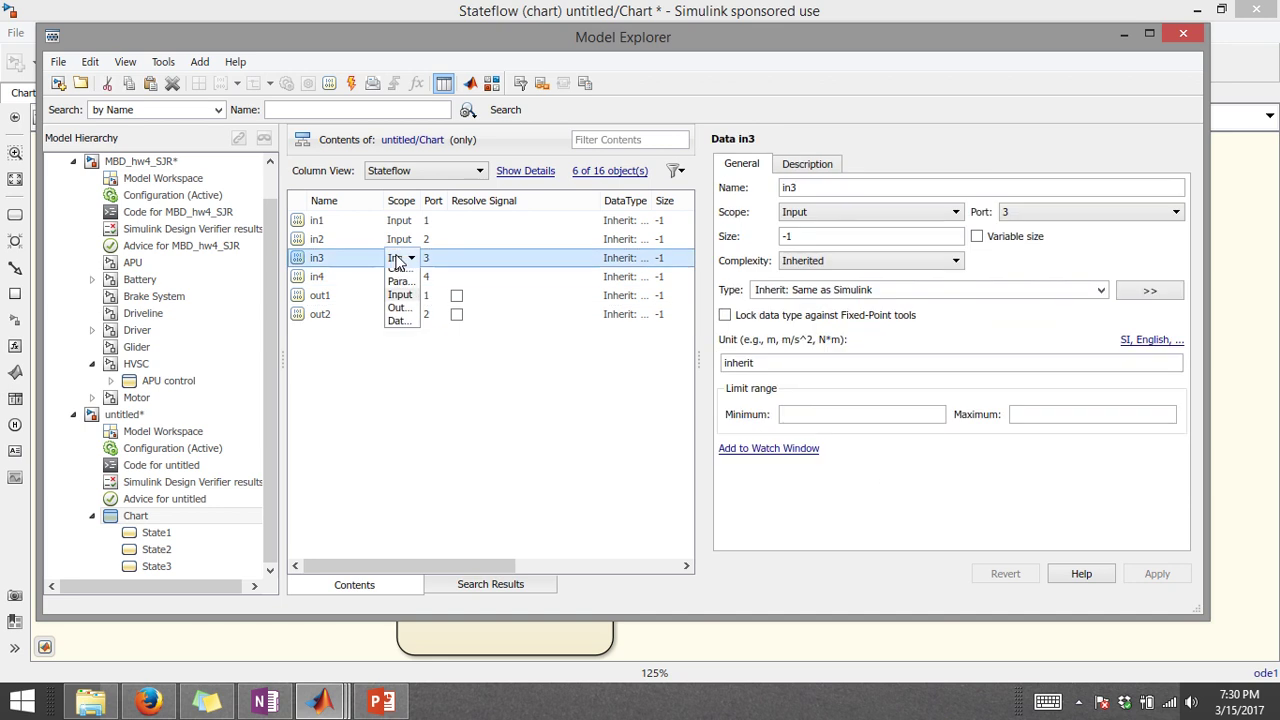
click(358, 263)
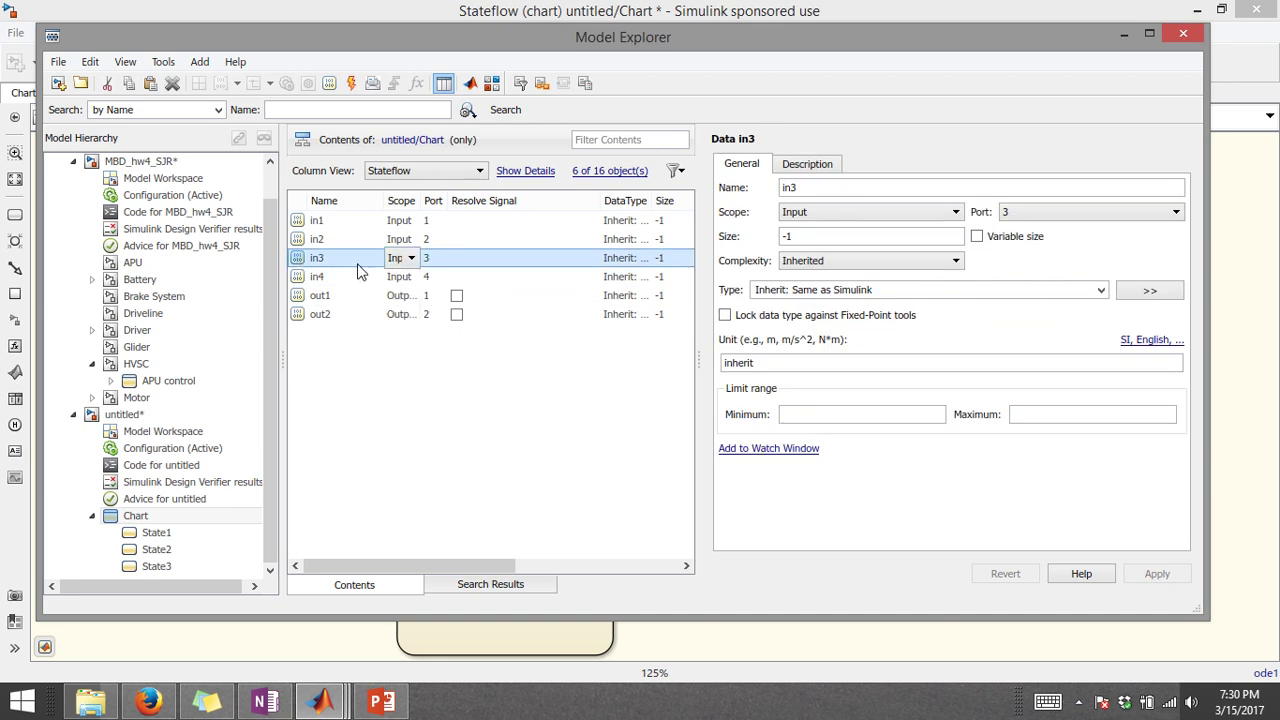
click(470, 265)
click(851, 190)
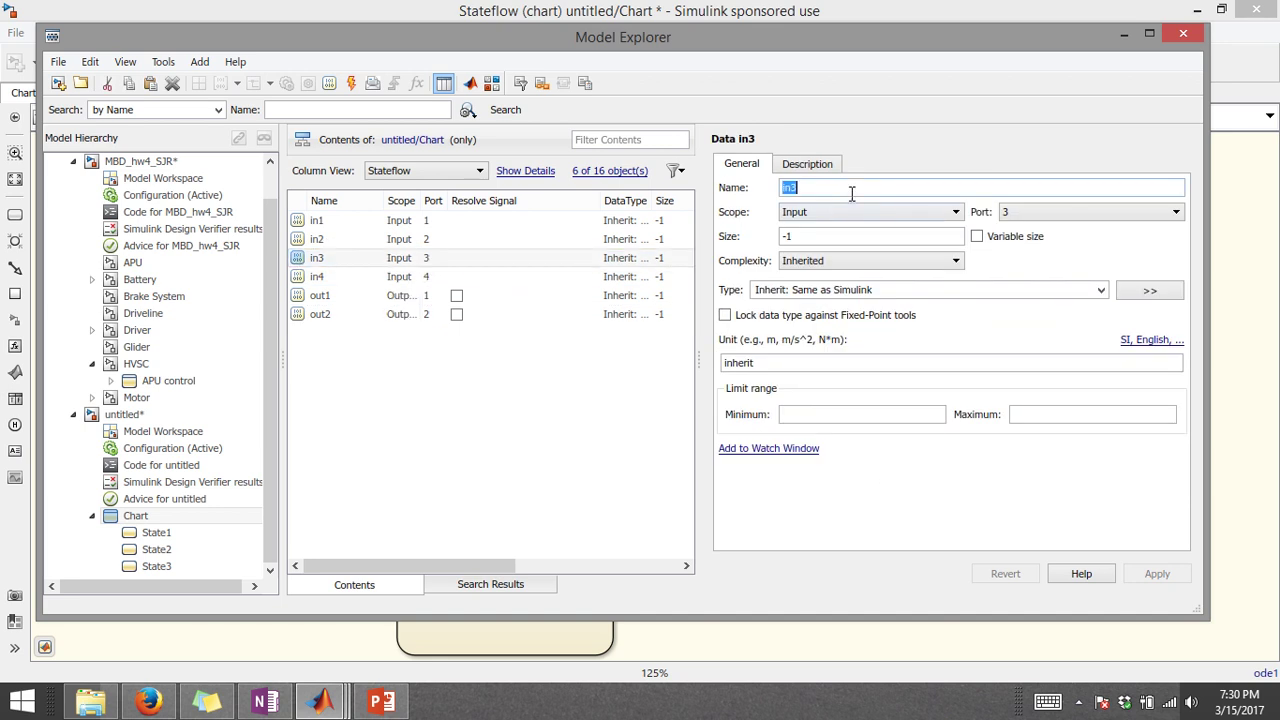
text(condition1)
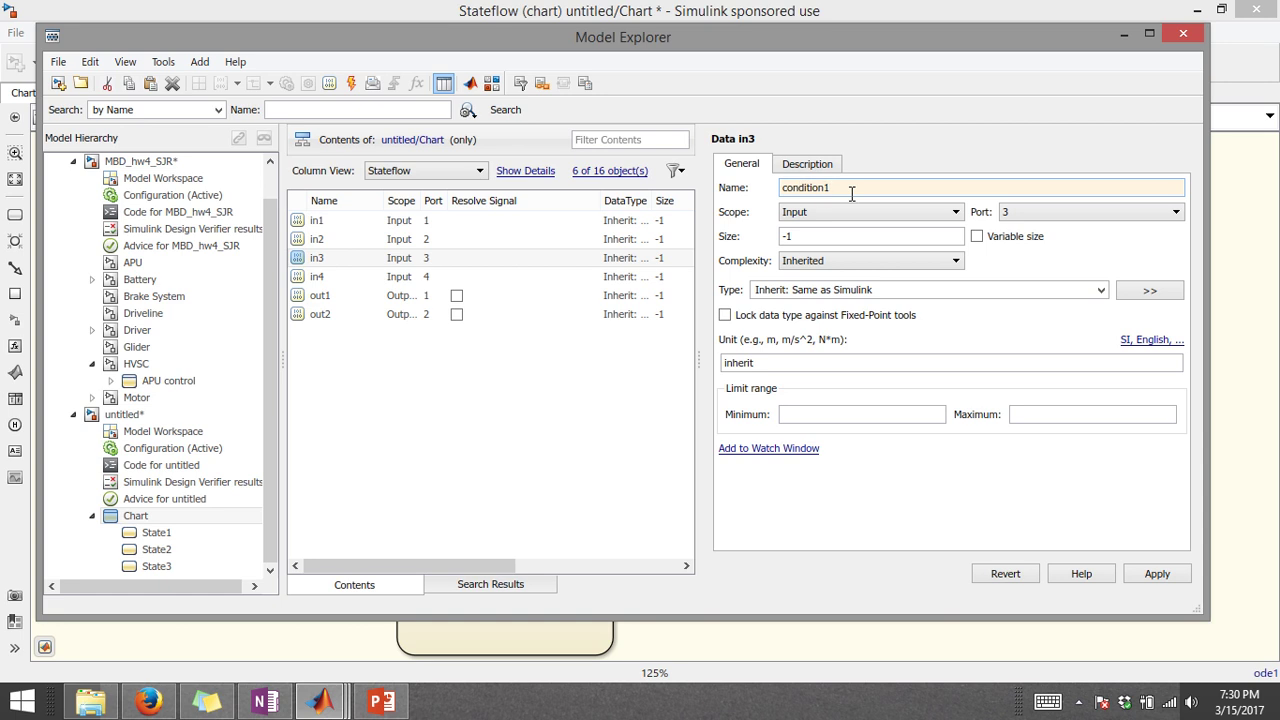
Rename the input data item in4 as condition2 and apply the change
click(430, 277)
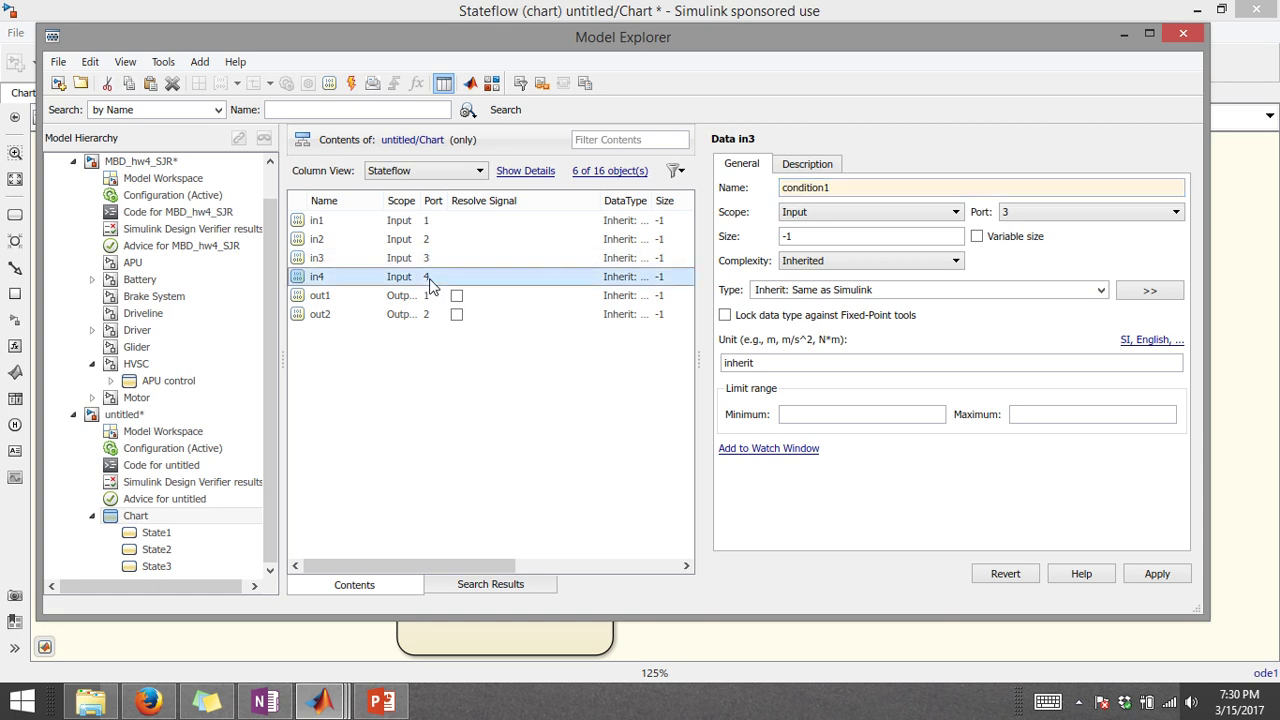
click(826, 187)
text(co)
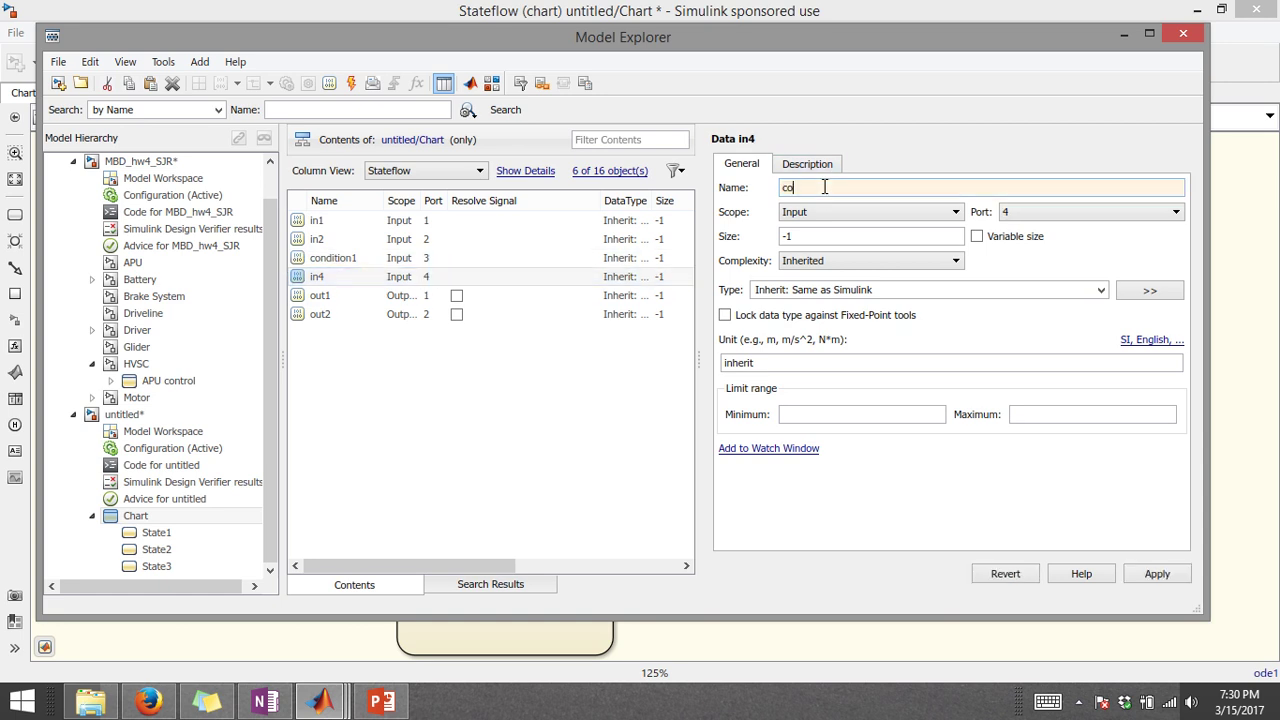
text(ndition2)
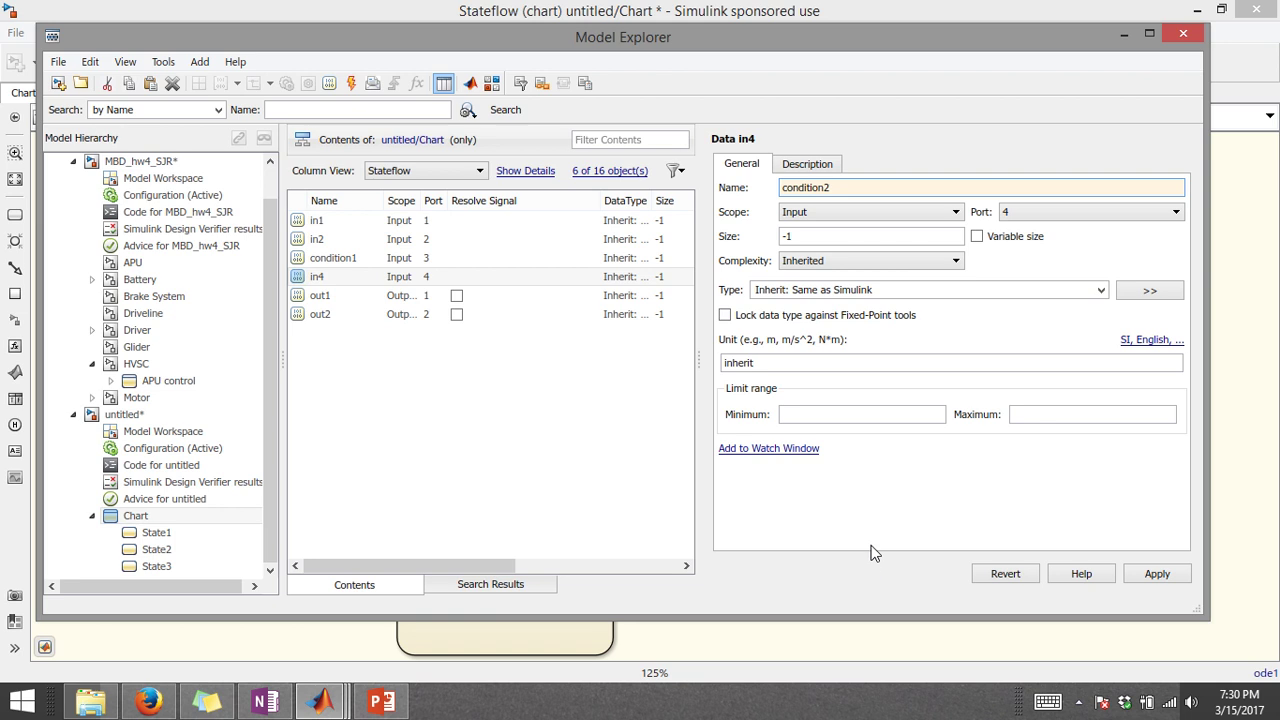
key(Return)
click(523, 439)
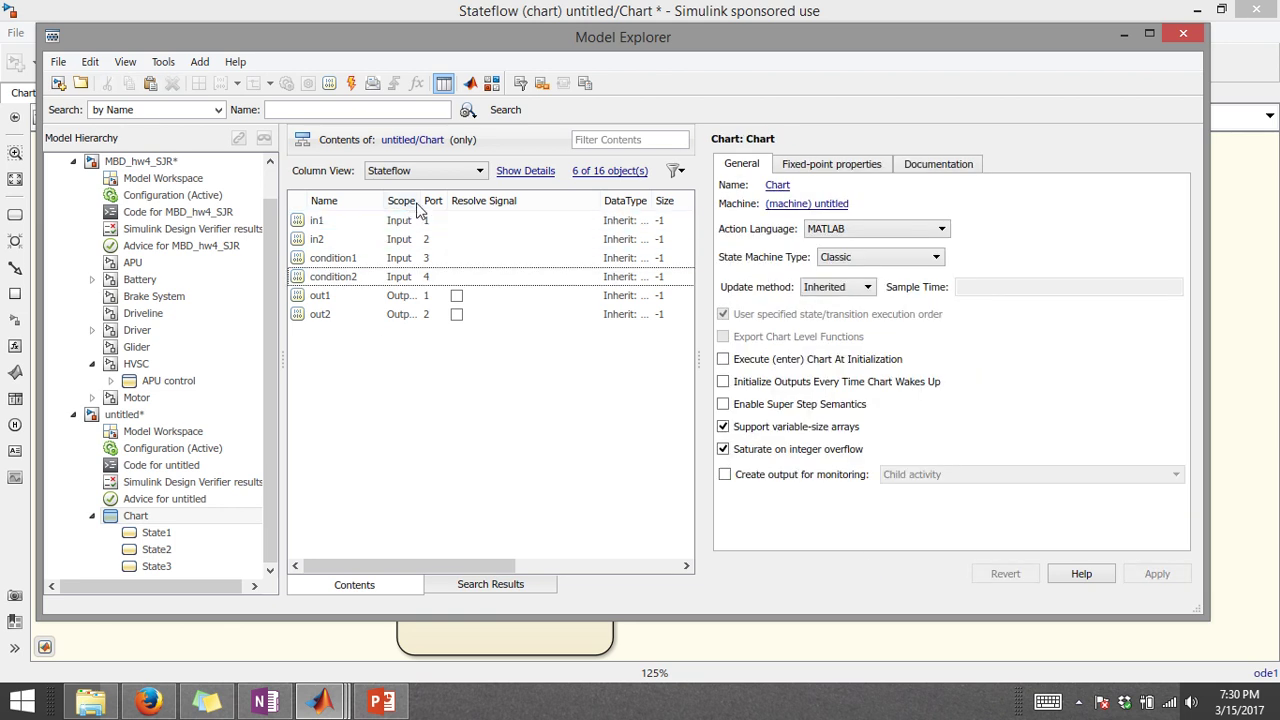
Widen the Scope column in the chart's data list and review the scope options offered for in1
drag(421, 200, 462, 200)
click(444, 222)
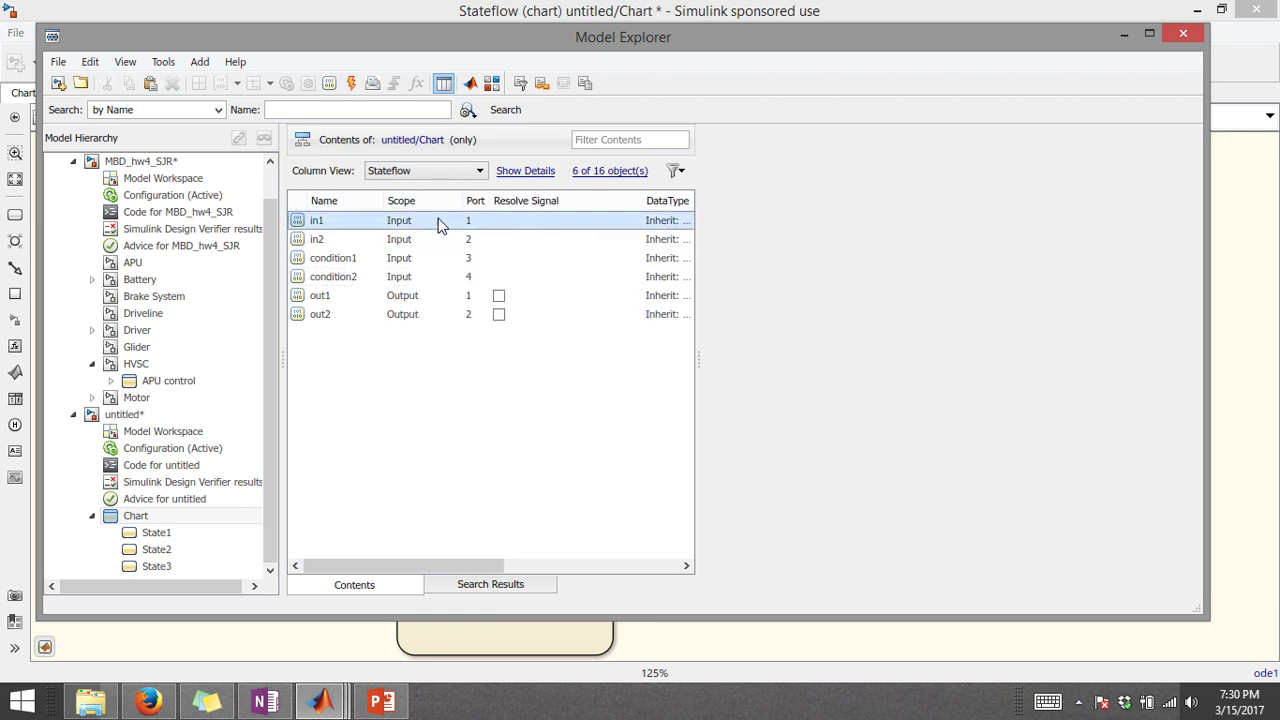
click(444, 220)
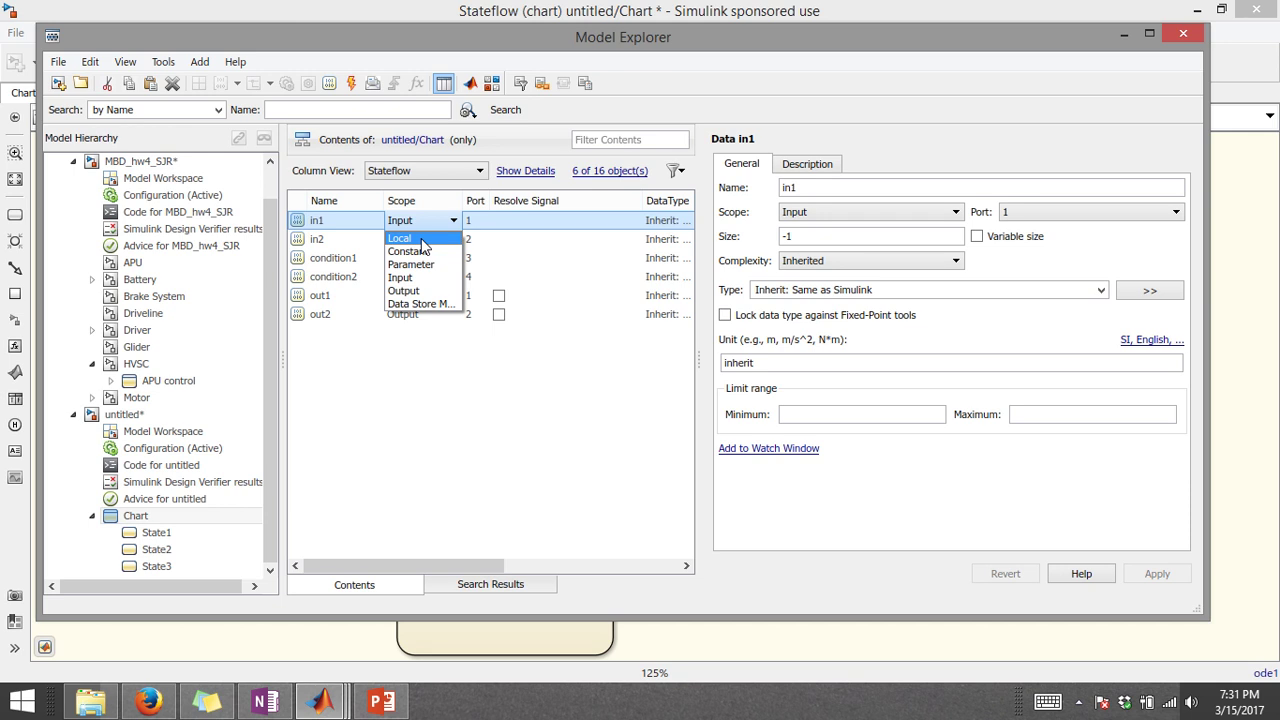
click(518, 392)
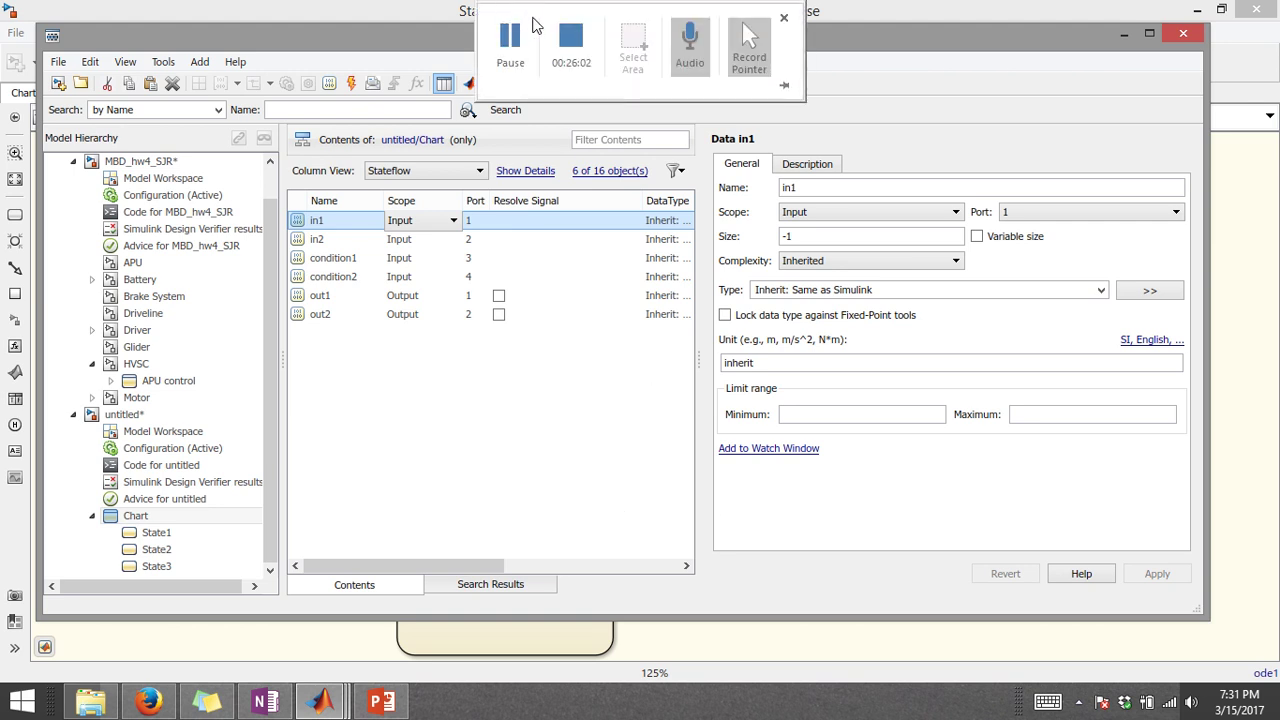
click(518, 37)
click(524, 410)
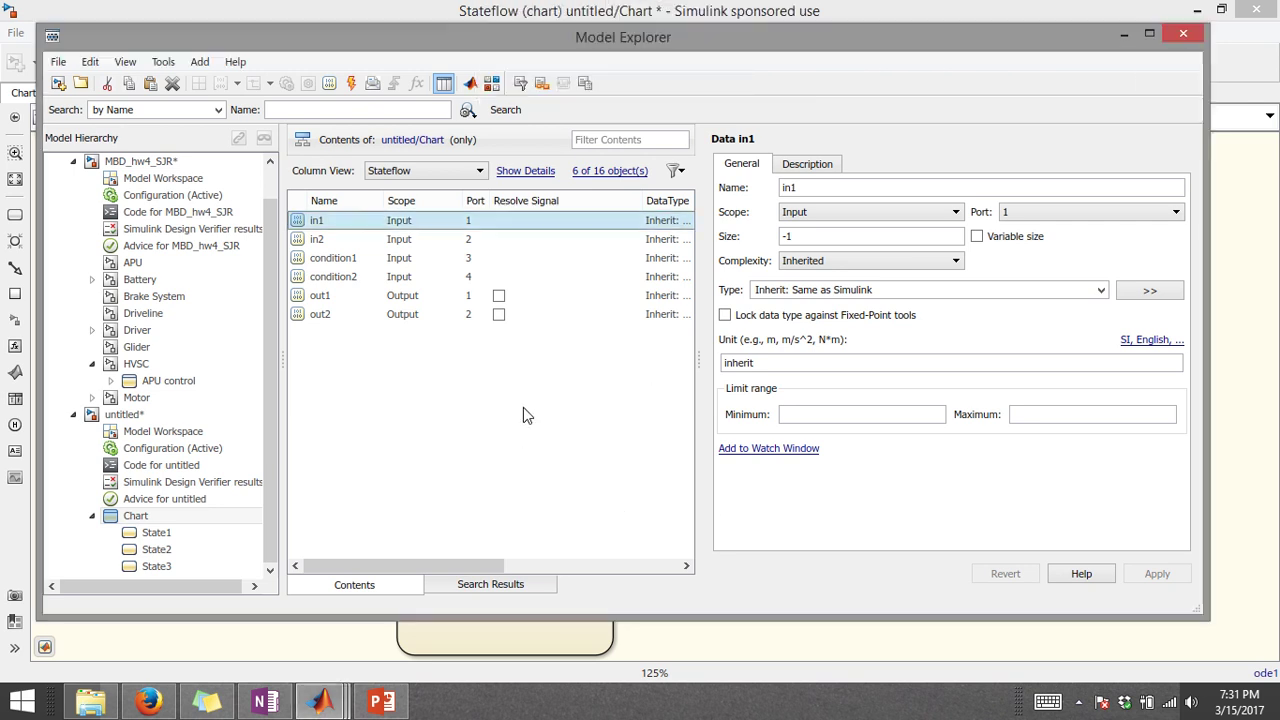
At the model's top level, enlarge the Chart block so its port labels no longer overlap, and reposition it on the canvas
click(913, 663)
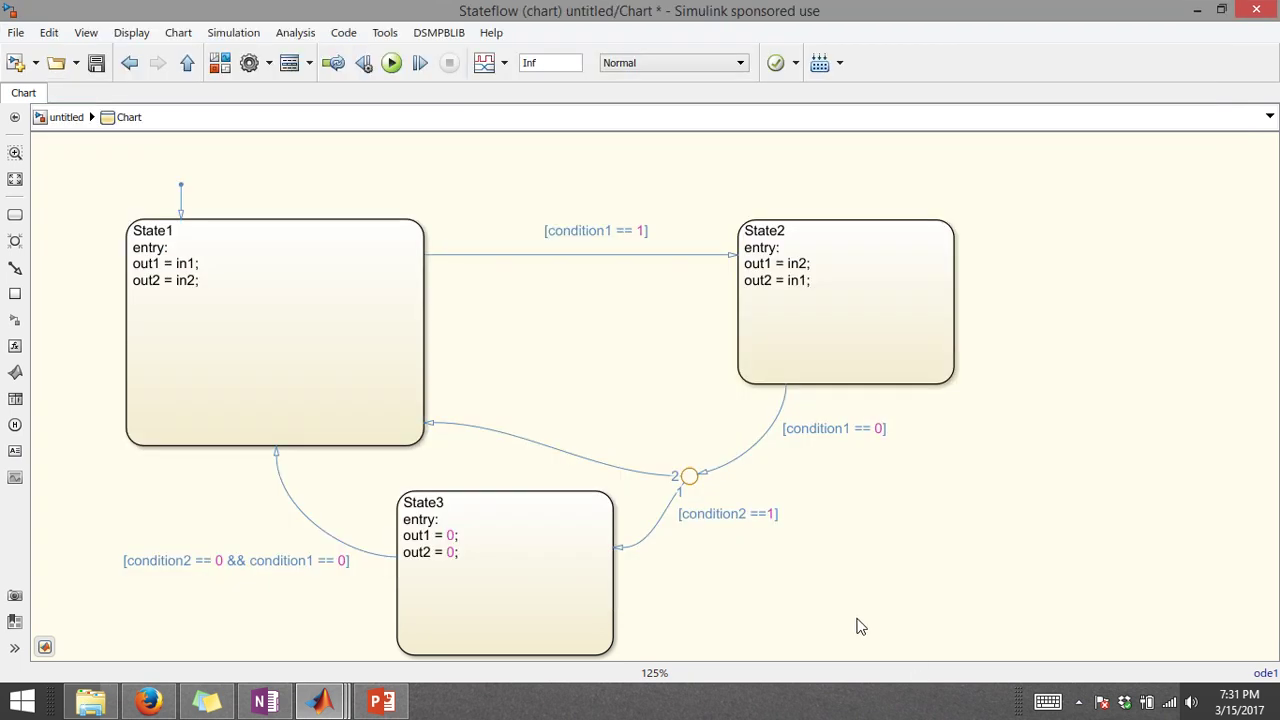
click(313, 229)
click(187, 62)
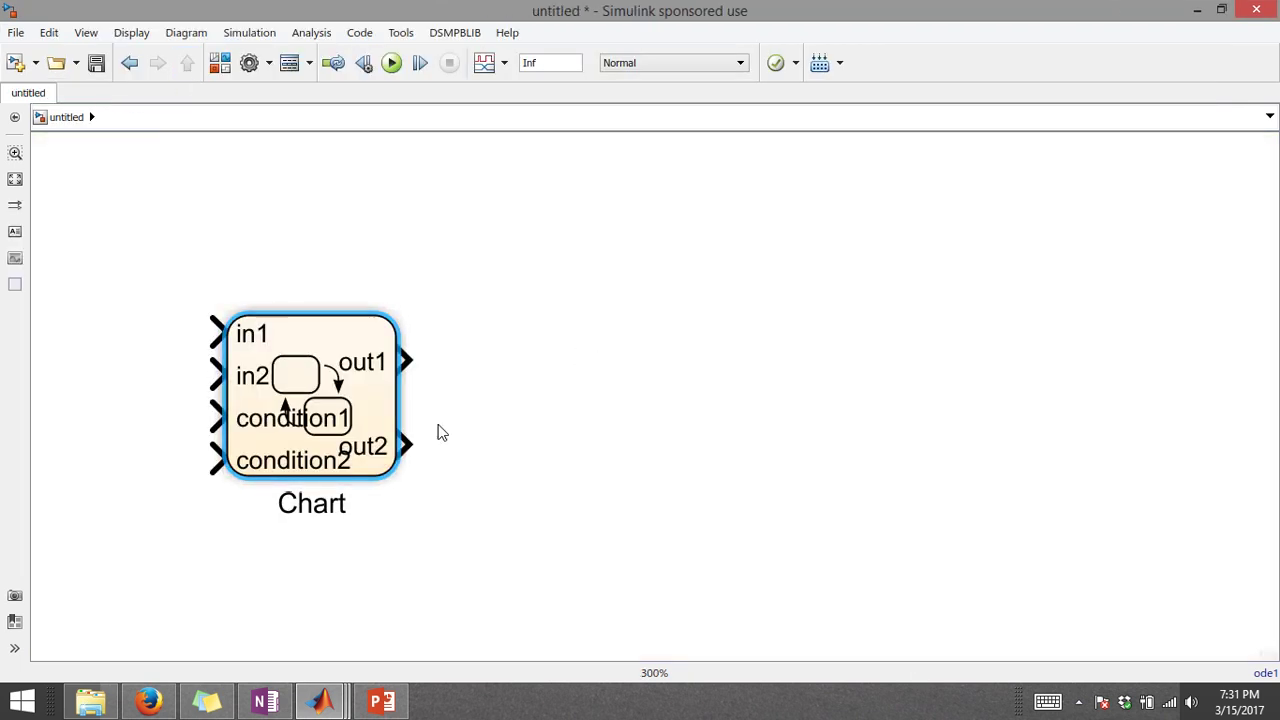
drag(396, 476, 720, 543)
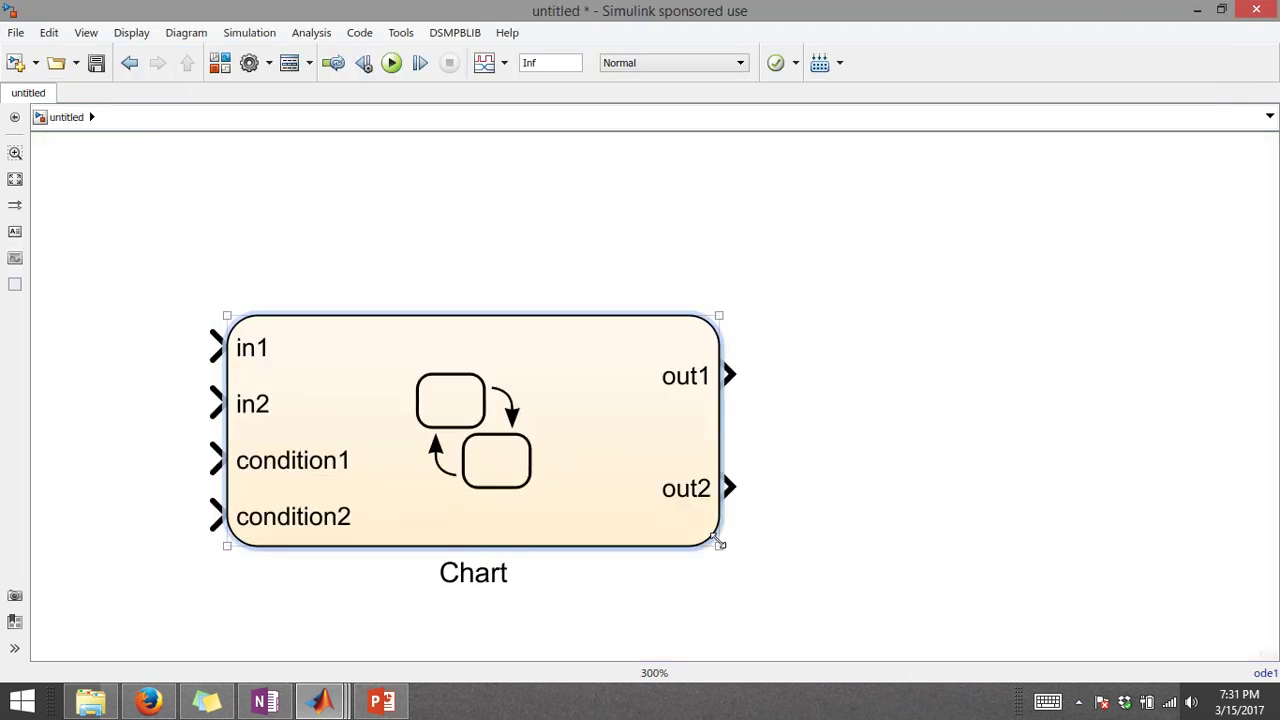
click(389, 283)
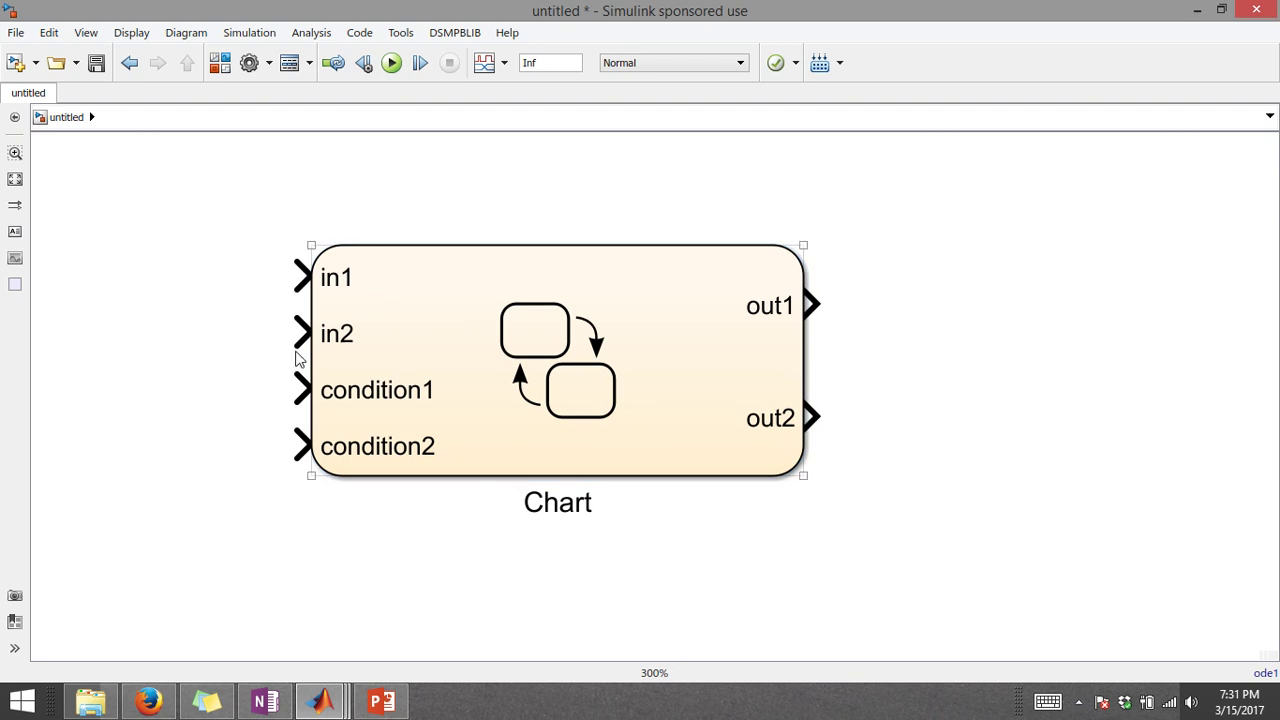
click(151, 326)
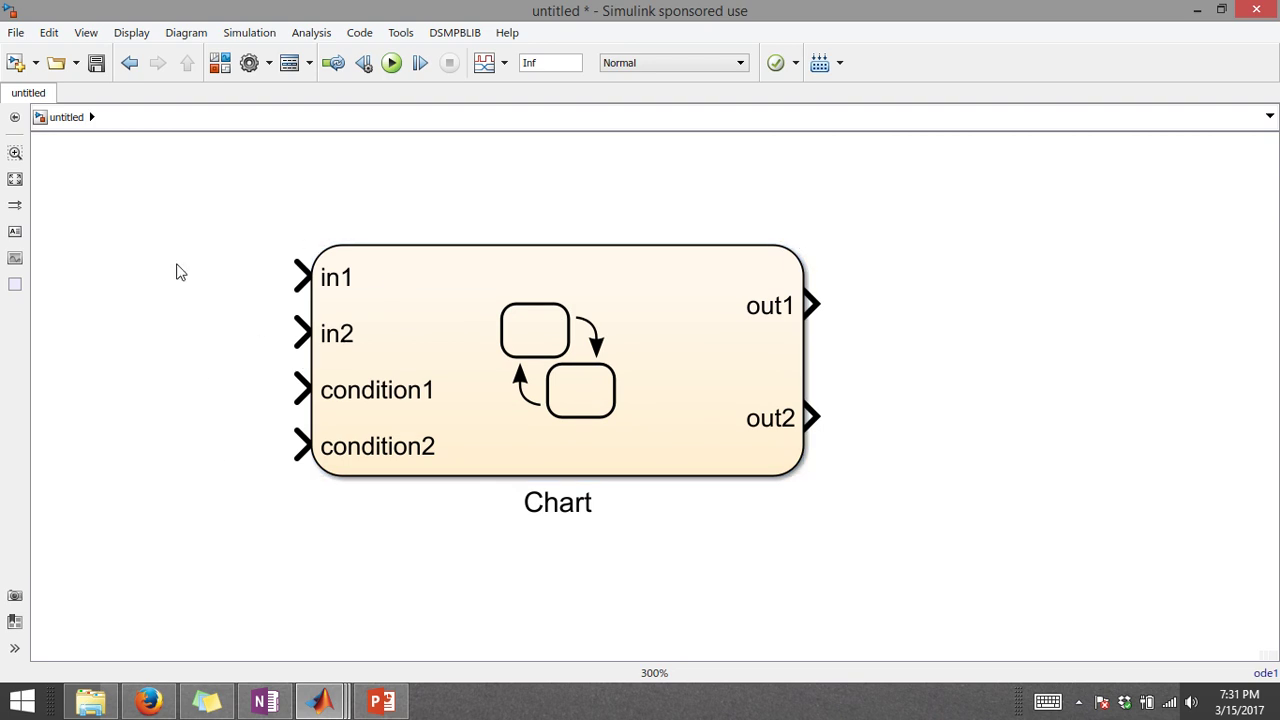